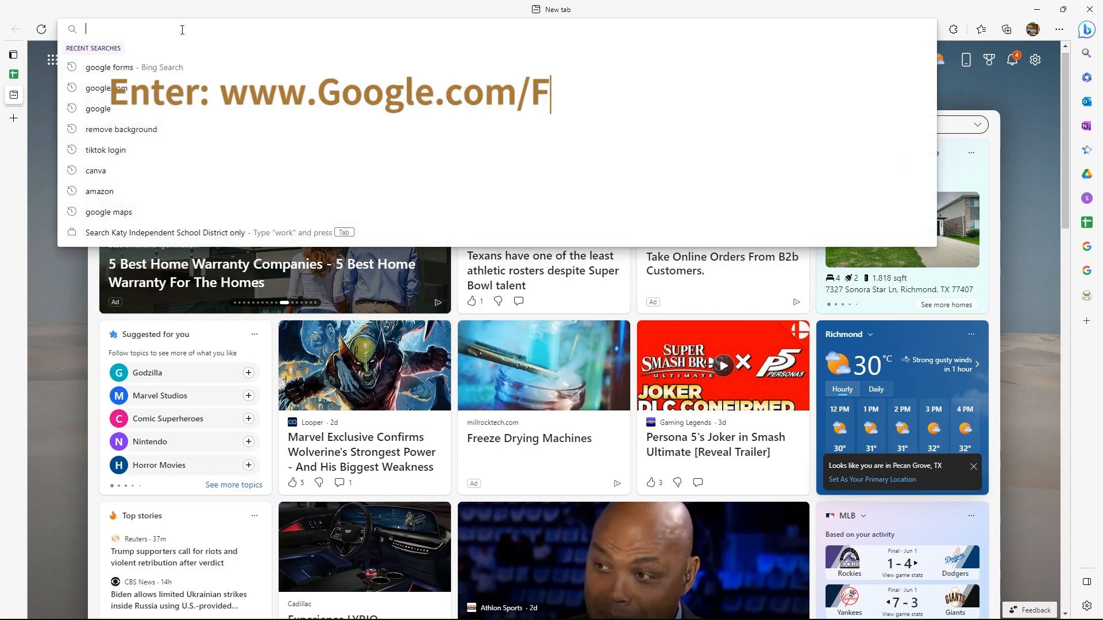
text(gle.com/fro)
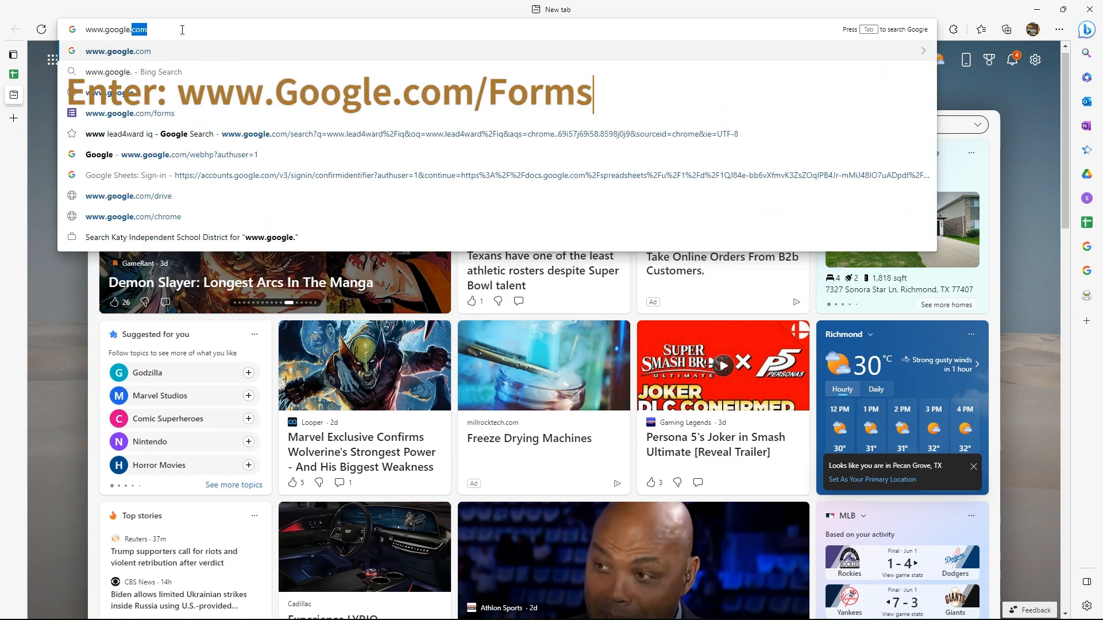
key(BackSpace)
key(BackSpace)
text(orms)
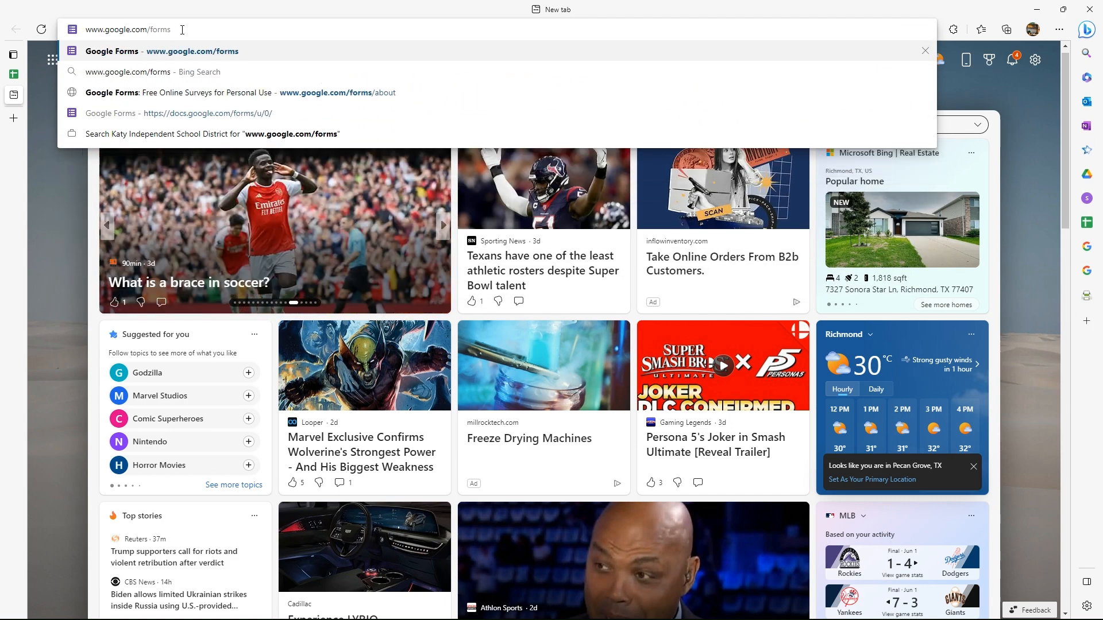
key(Return)
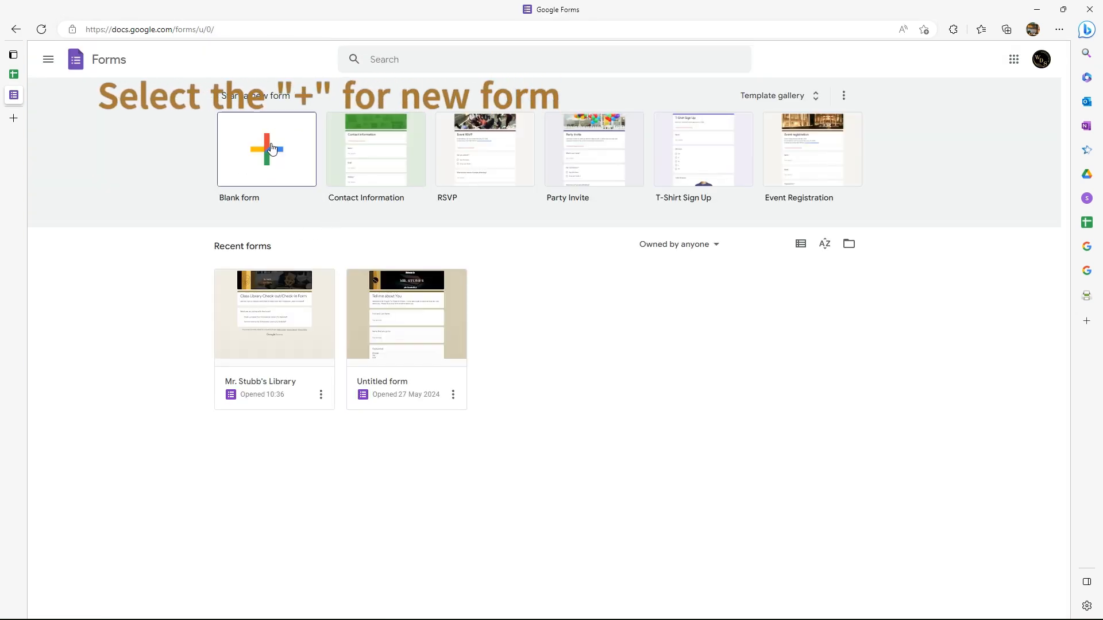
click(279, 159)
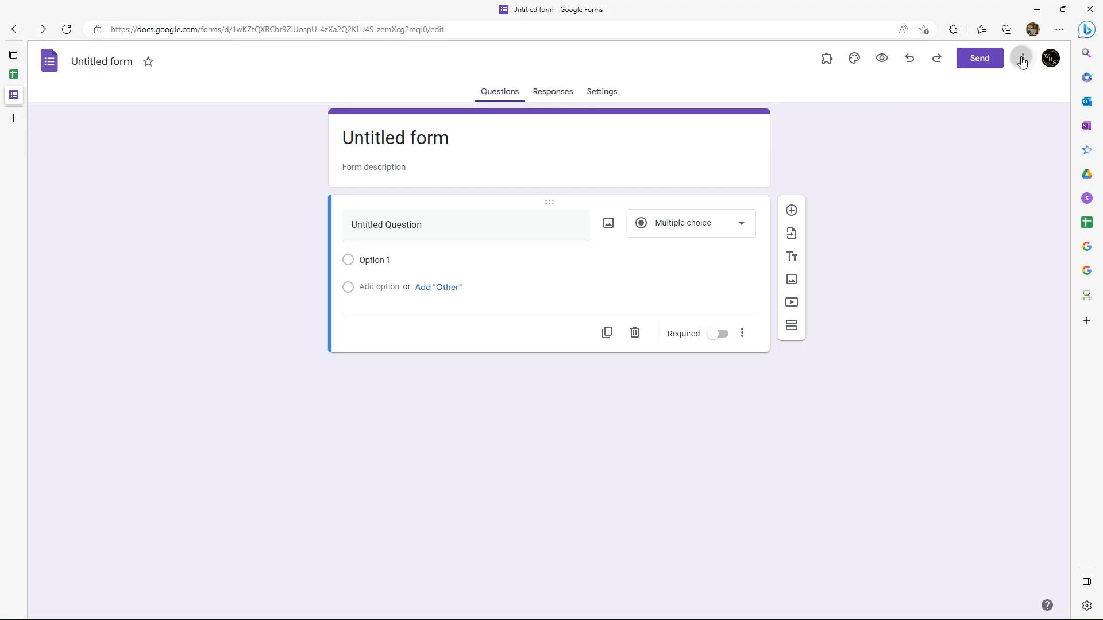
Open the add-ons marketplace from the form and search it for Form Ranger.
click(1021, 64)
click(953, 273)
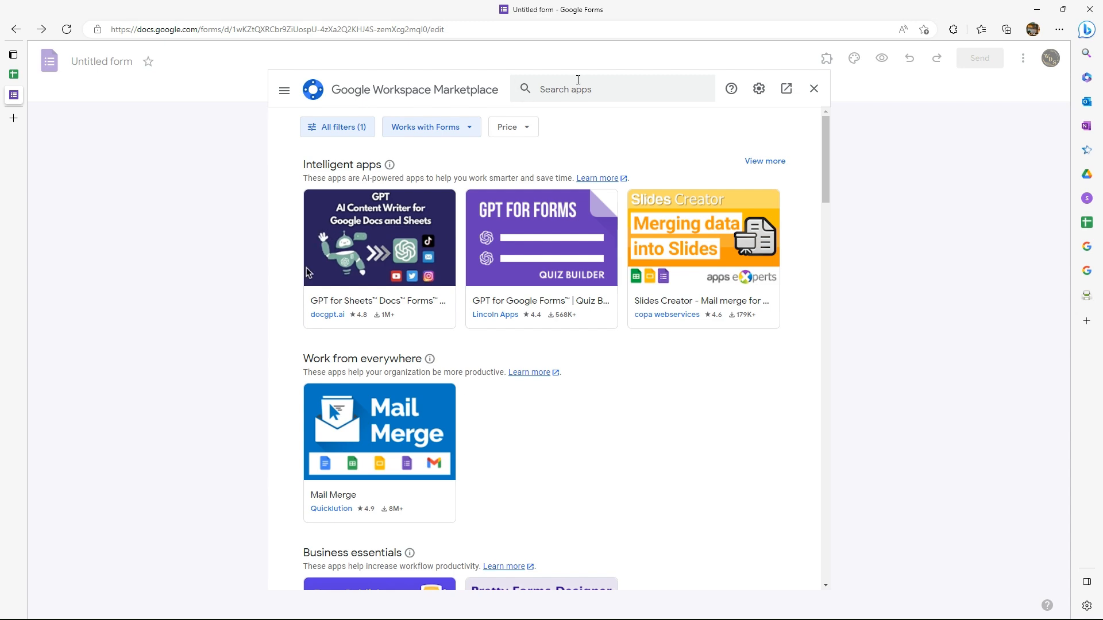
click(573, 89)
text(form)
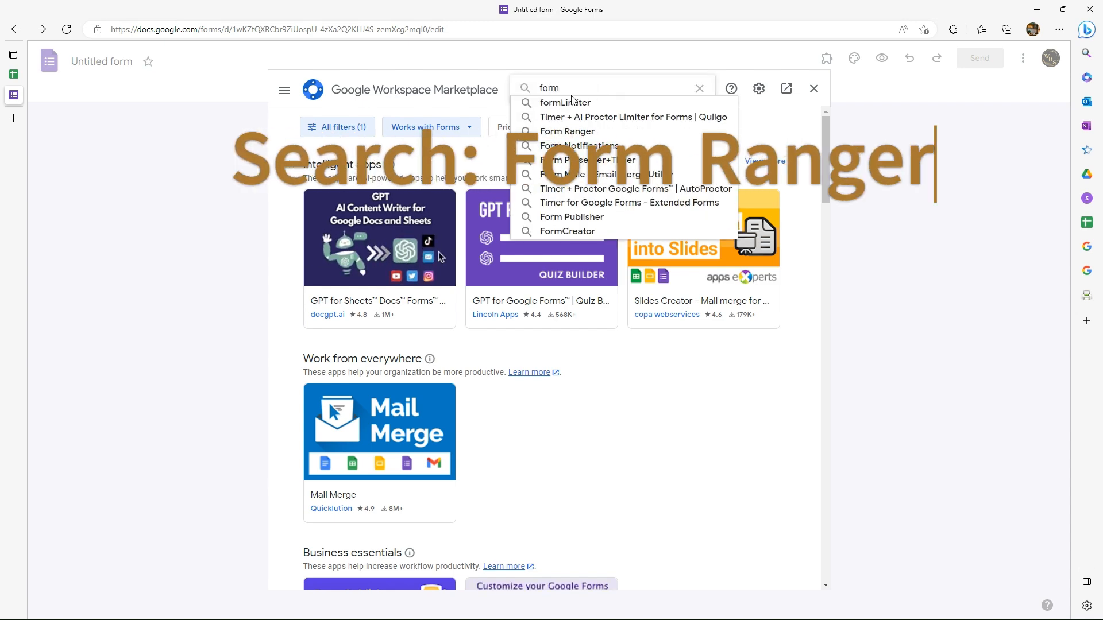
text(ranger)
key(Return)
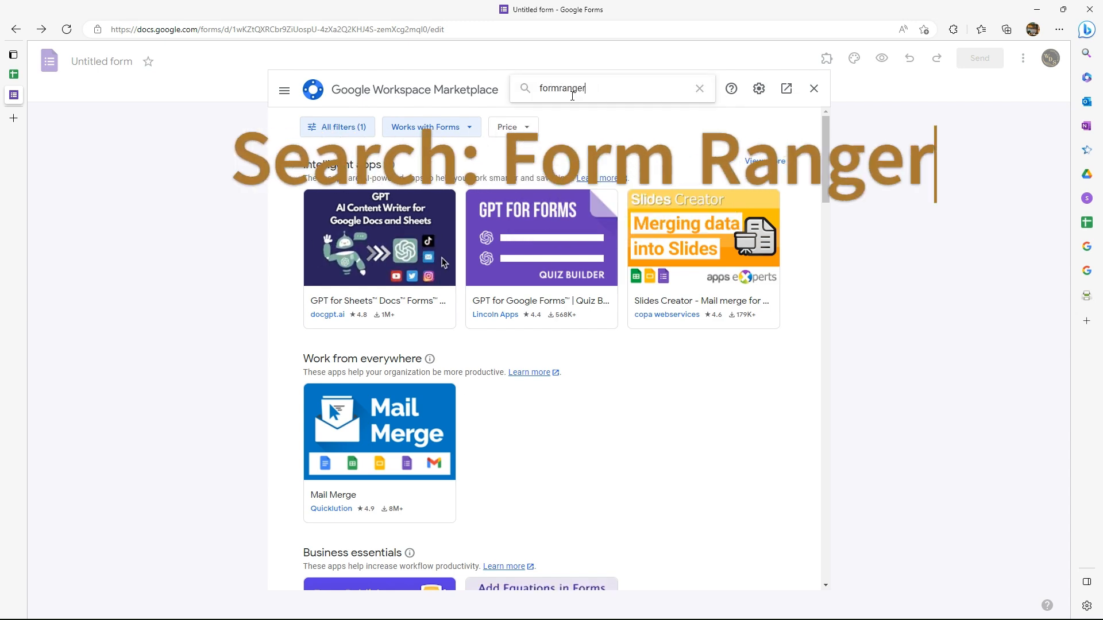
click(560, 90)
click(598, 105)
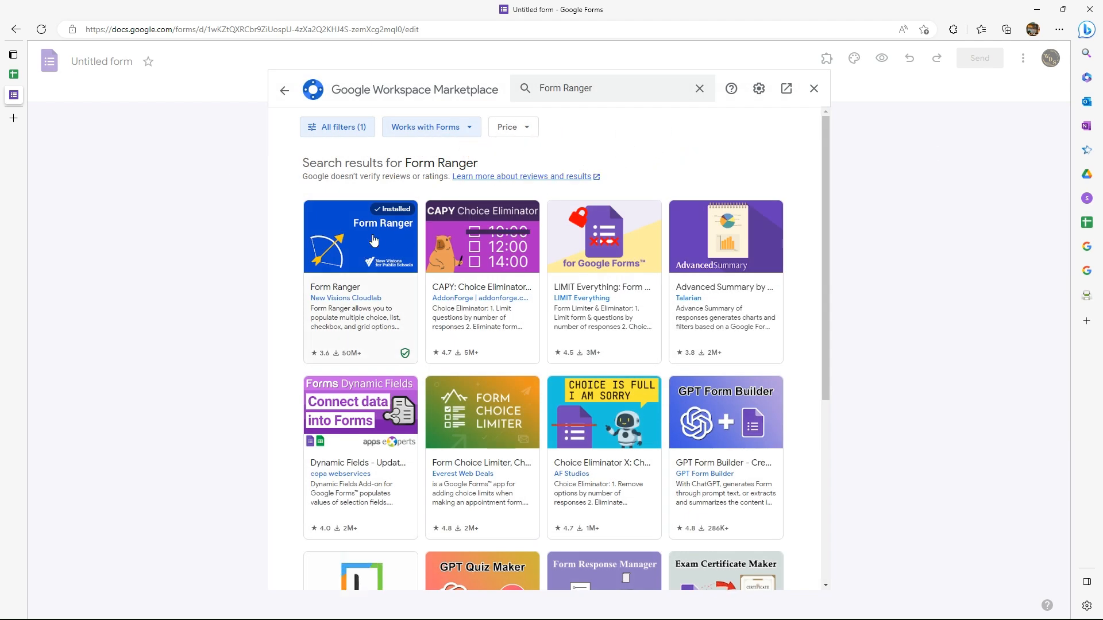
Install the Form Ranger add-on, grant it permission to continue, and close the marketplace.
click(380, 258)
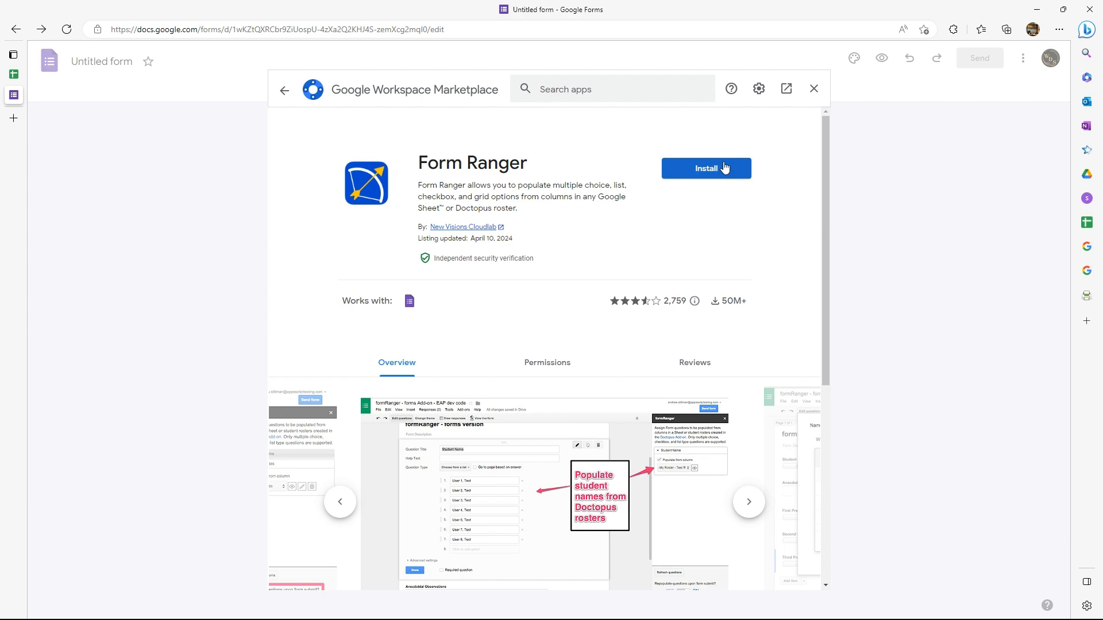
click(701, 170)
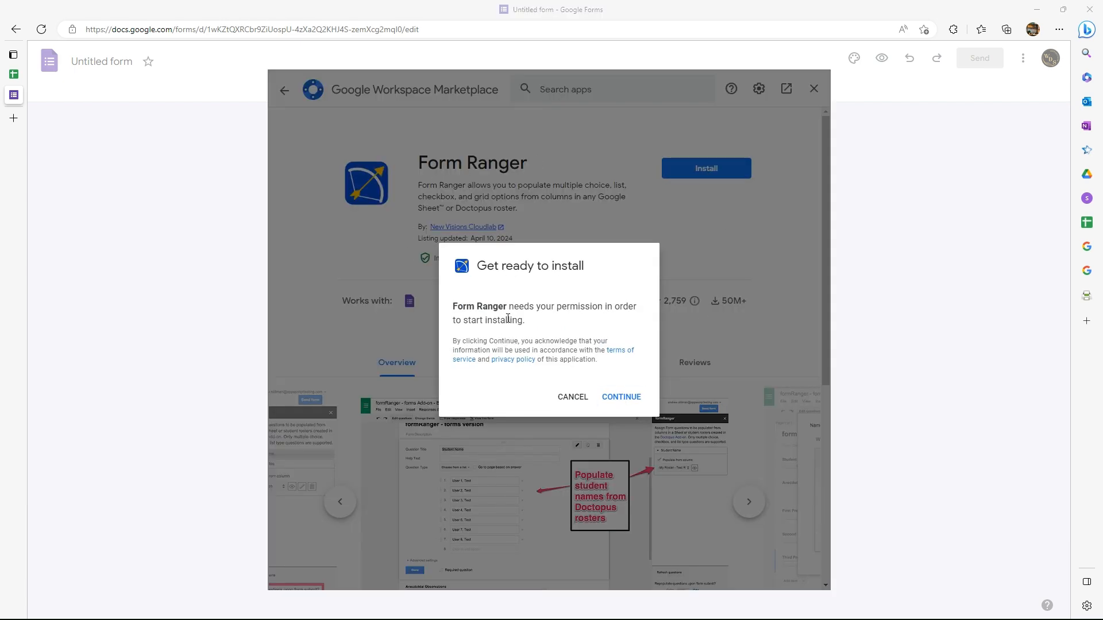
click(621, 397)
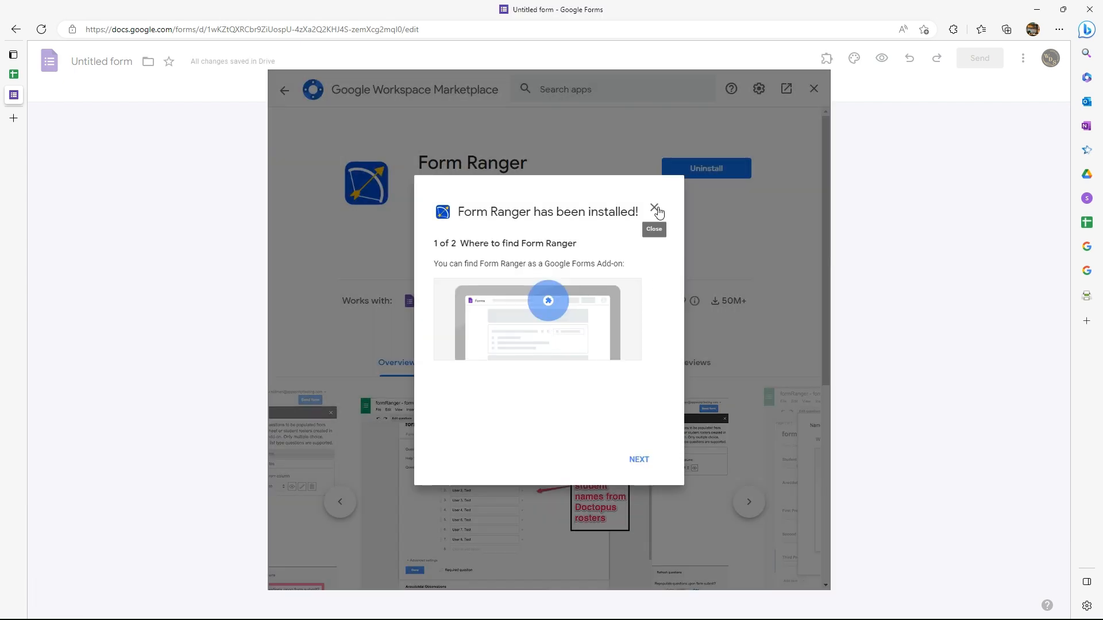
click(655, 207)
click(814, 89)
click(827, 59)
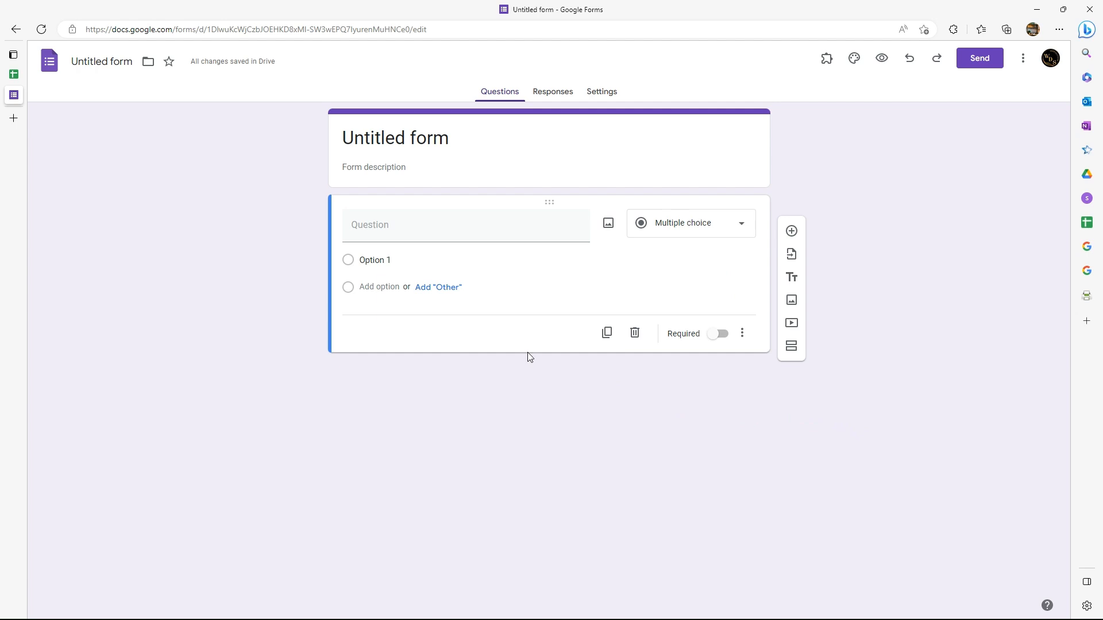
Replace the form's title with "Rack L1 Checkout/Check-in Form".
drag(456, 145, 271, 142)
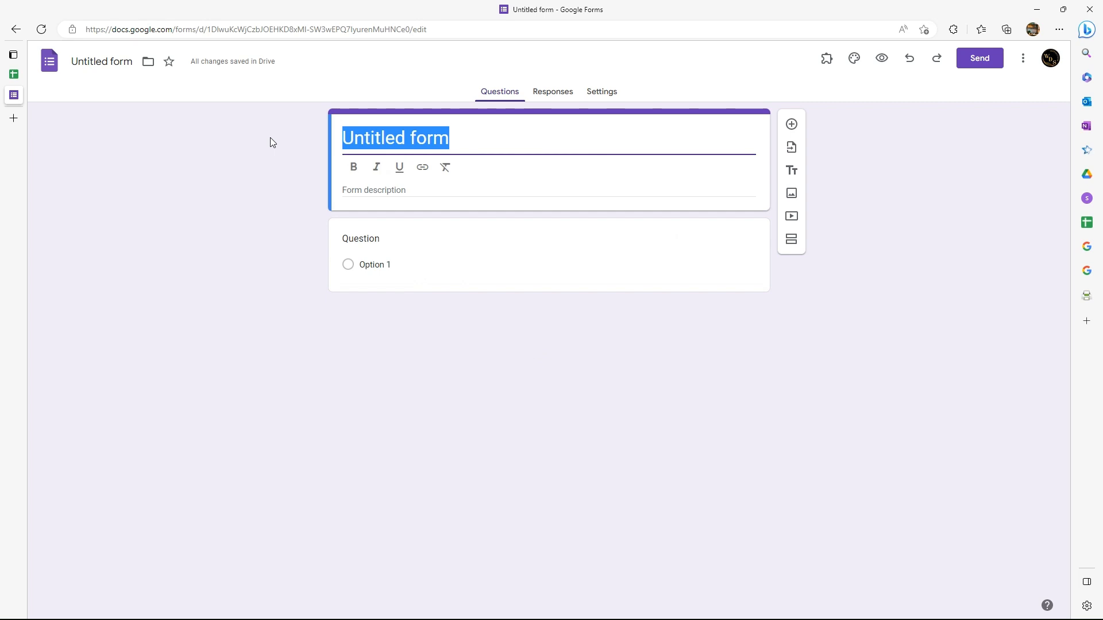
text(Rac)
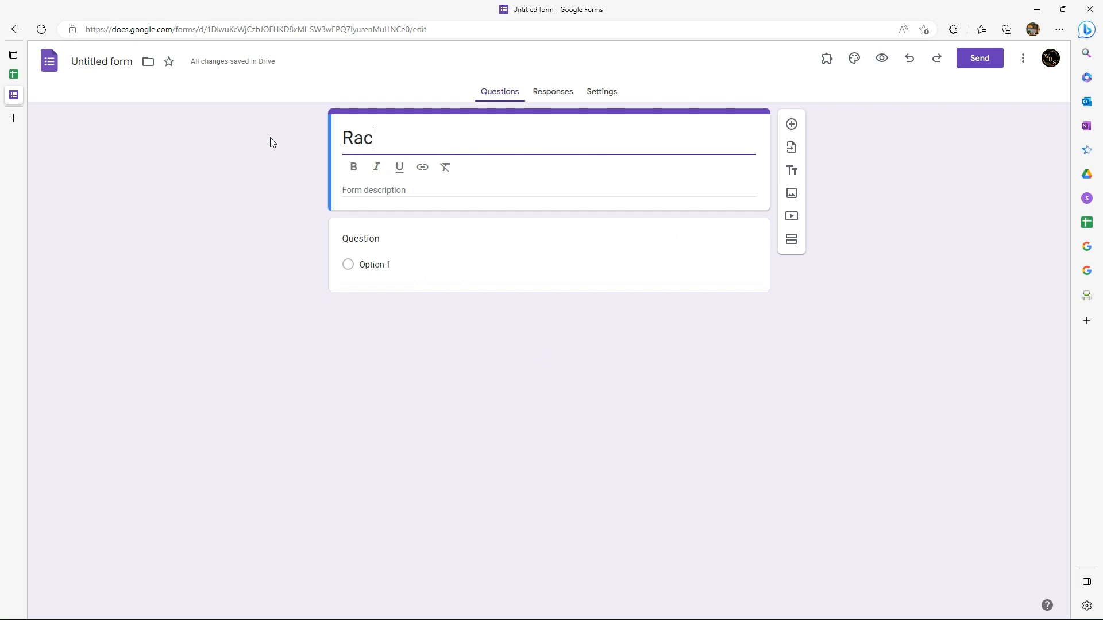
text(k L1 Checkou)
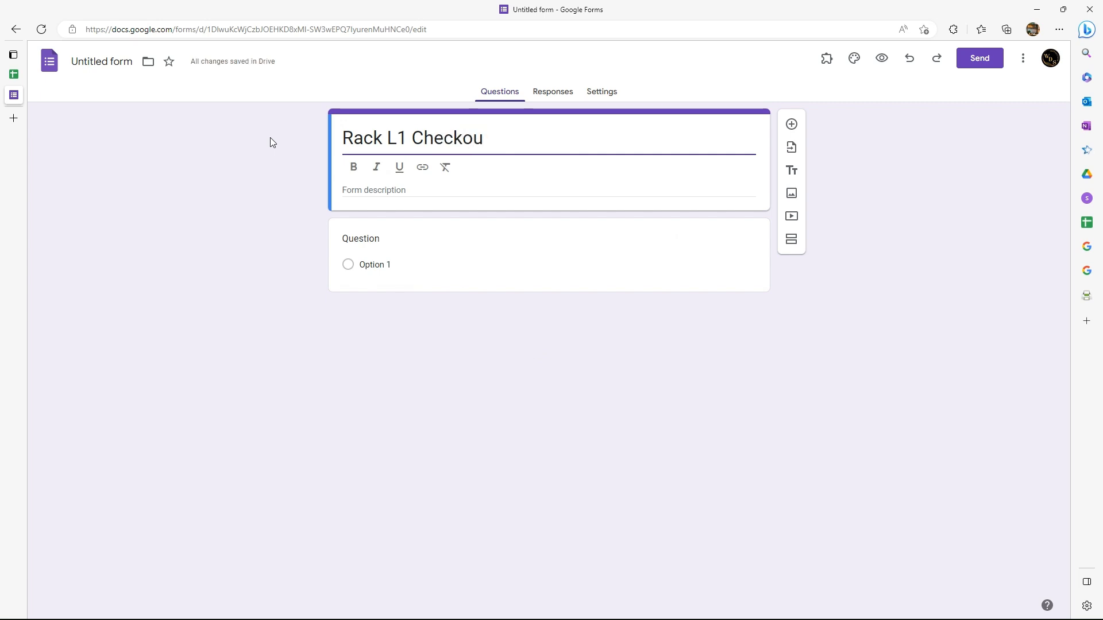
text(t/Checkin)
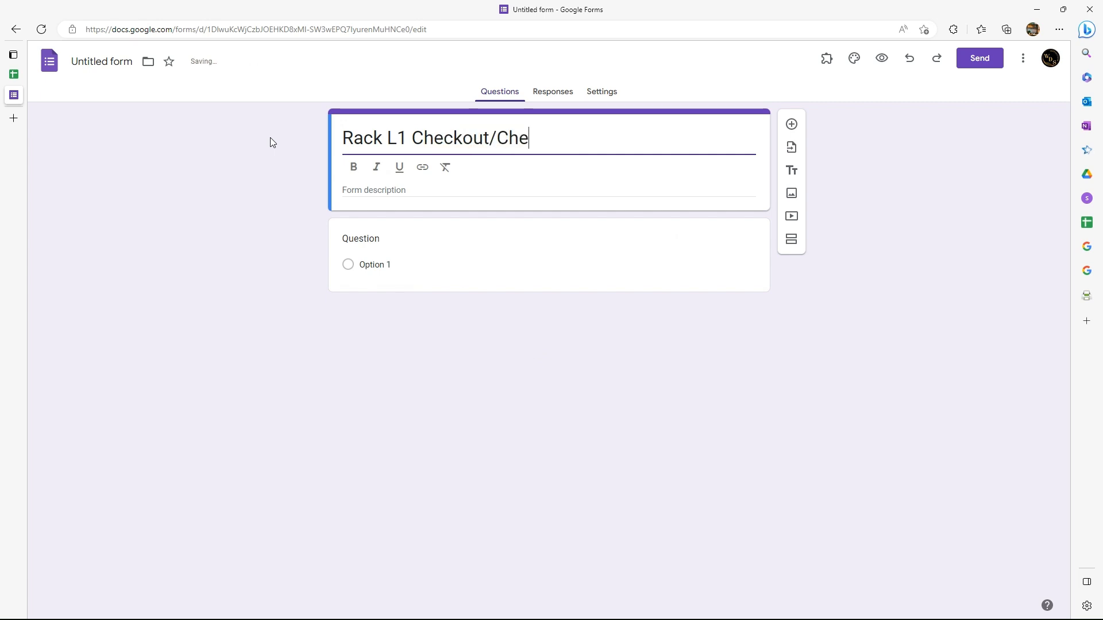
key(BackSpace)
key(BackSpace)
key(BackSpace)
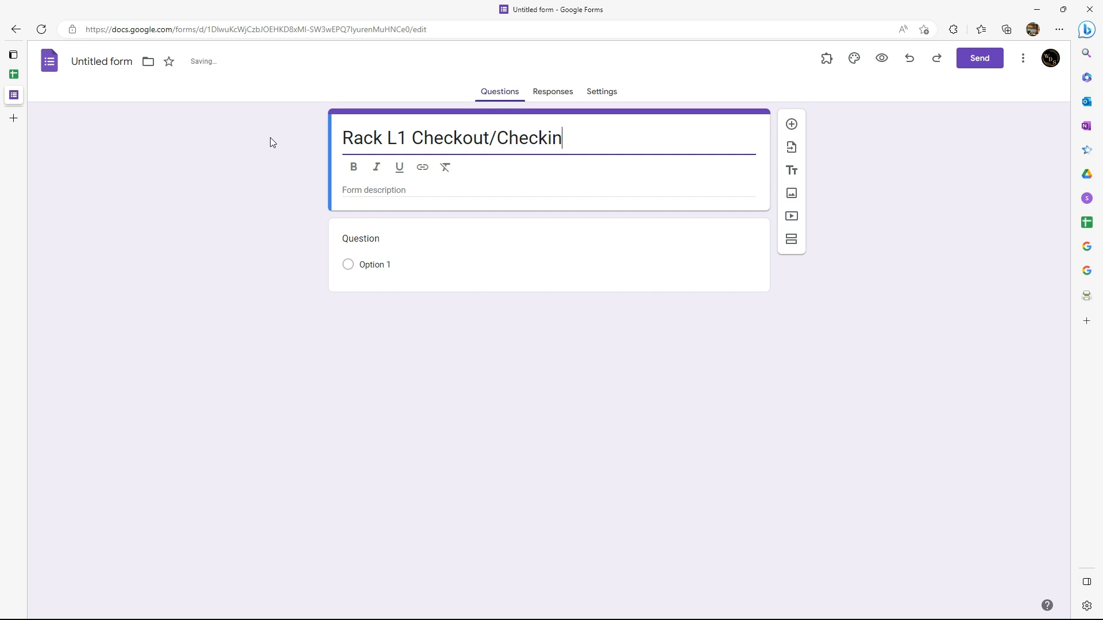
text(-in Form)
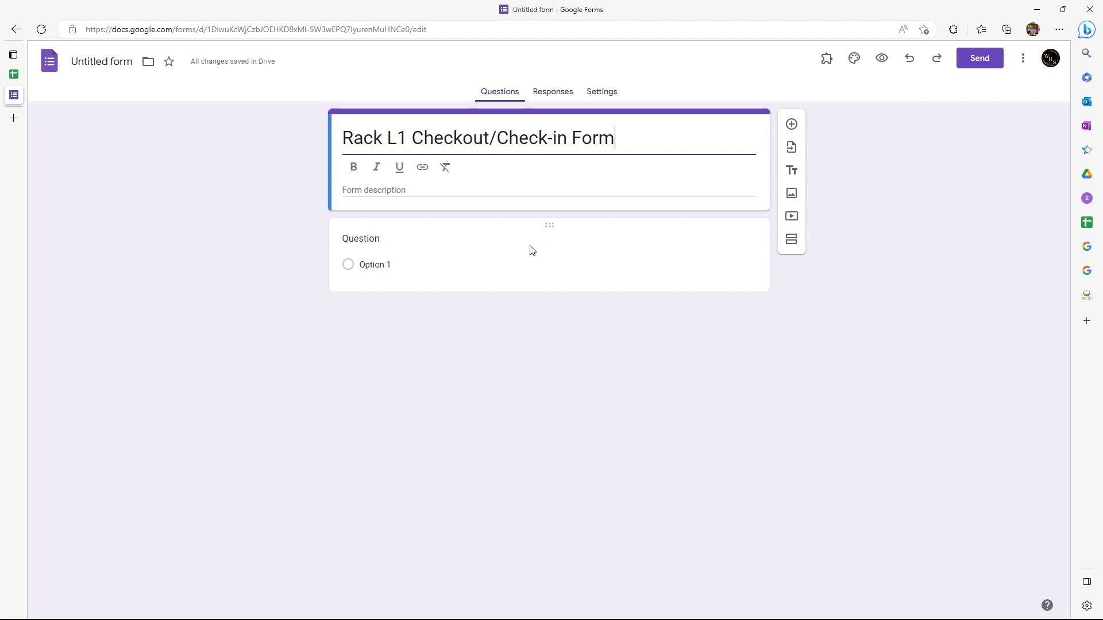
Fill in the multiple-choice question "What do you want to do with the book" with the options "Check out book" and "Turn in book".
click(375, 239)
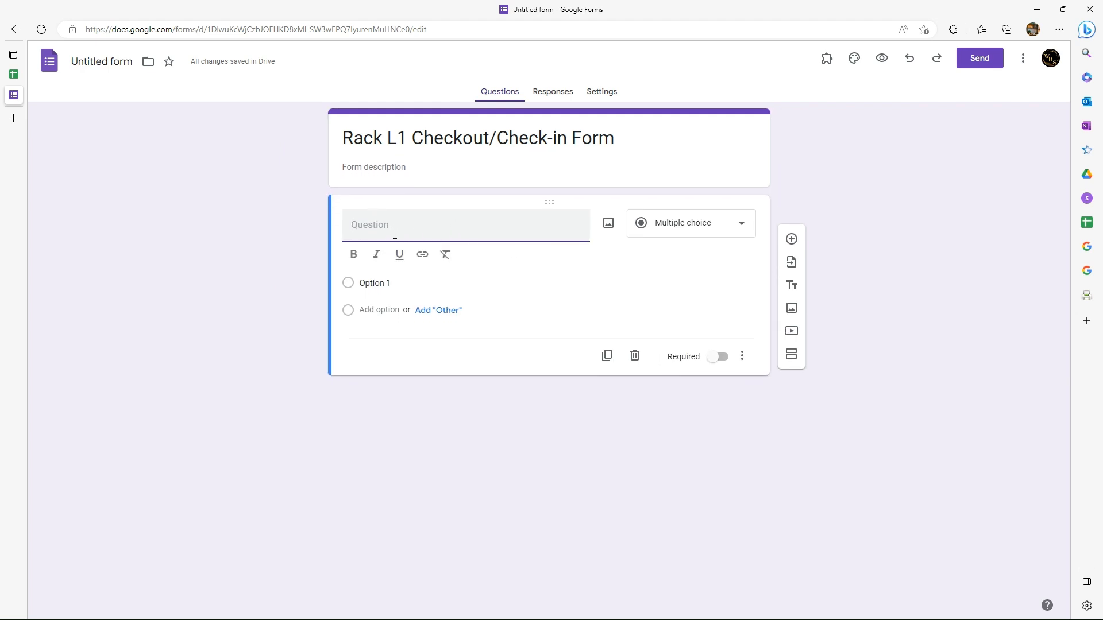
text(What do you want to do with the book)
click(402, 282)
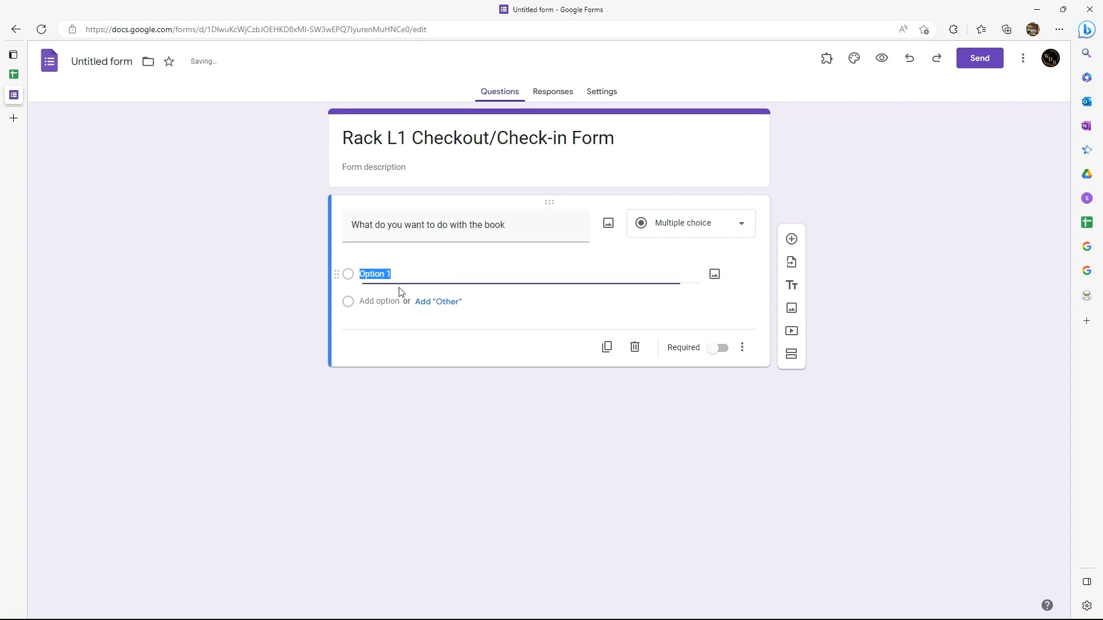
text(Check out B)
key(BackSpace)
text(book)
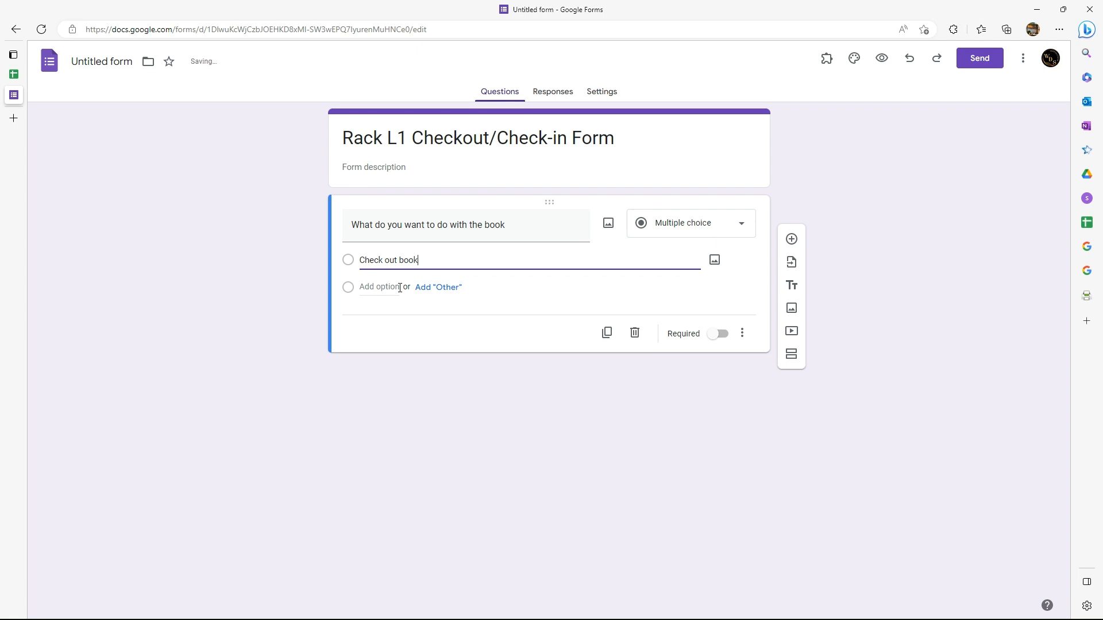
click(400, 288)
text(Turn)
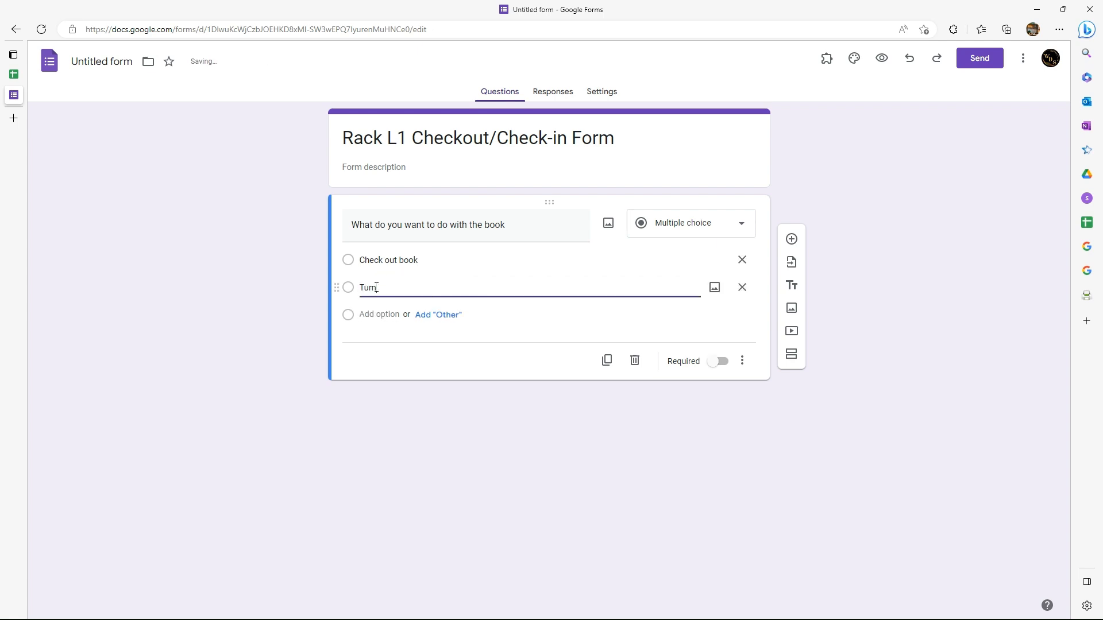
text( in book)
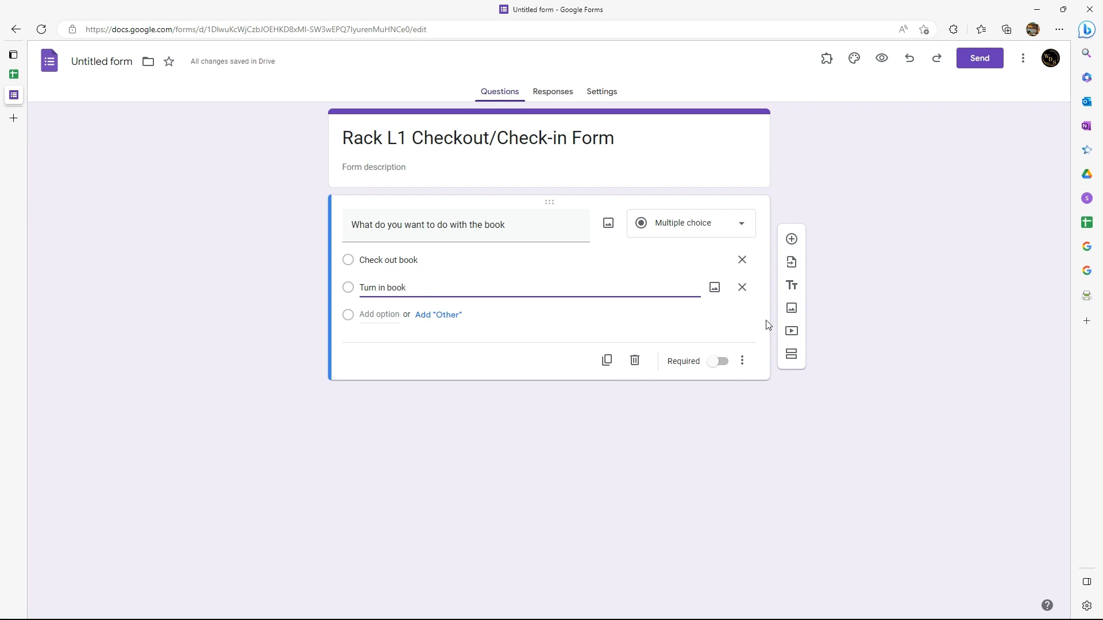
Add two sections after the question, titling section 2 "Check out book" and section 3 "Turn in book".
click(793, 359)
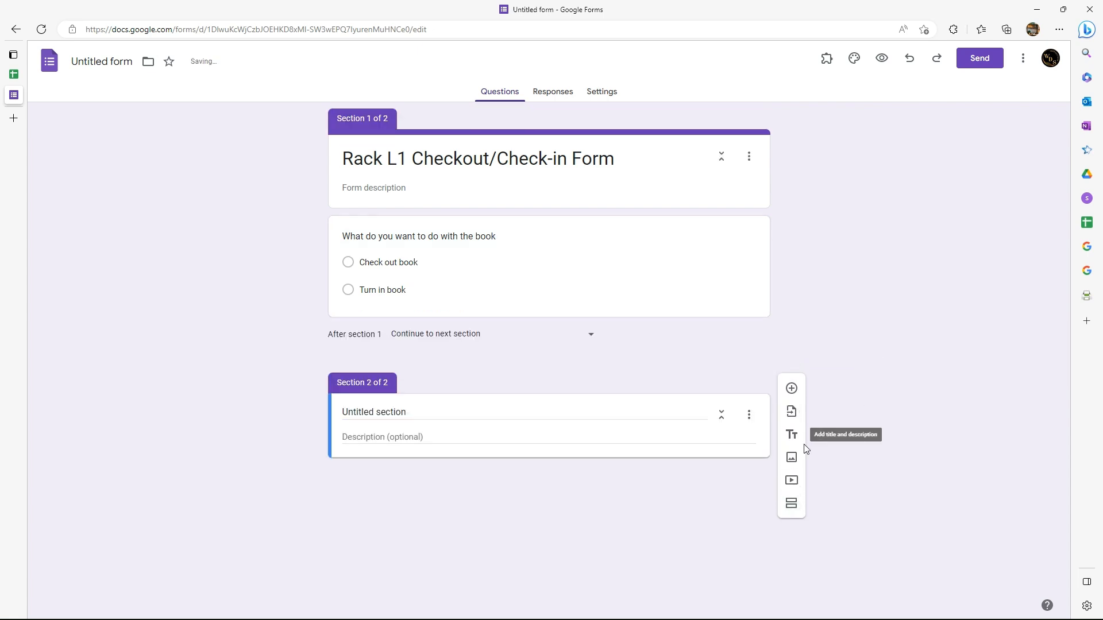
click(792, 504)
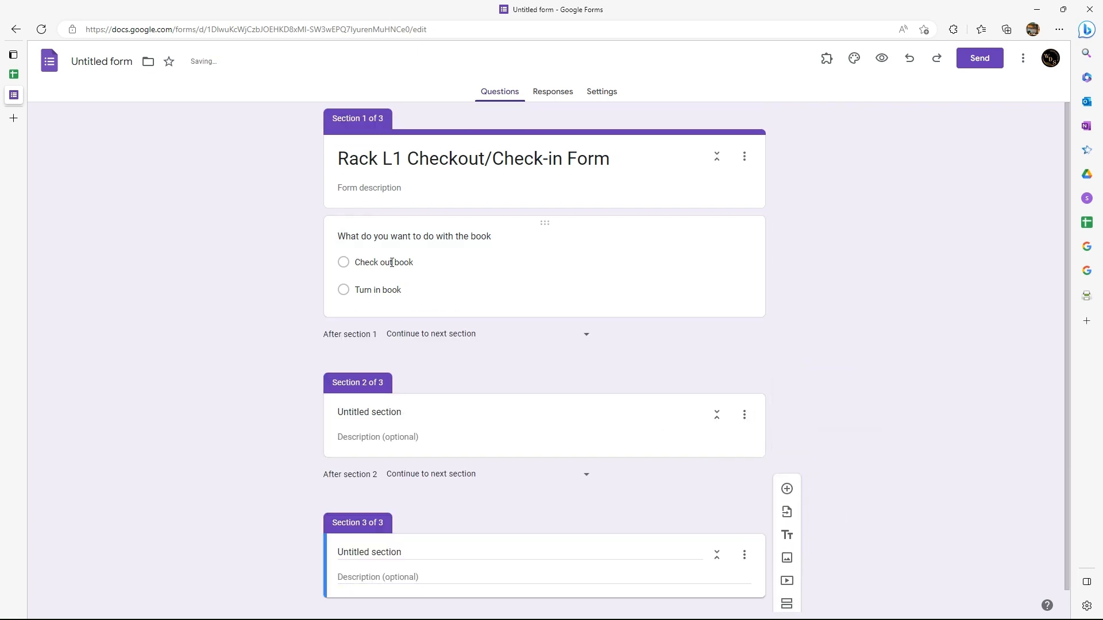
click(419, 413)
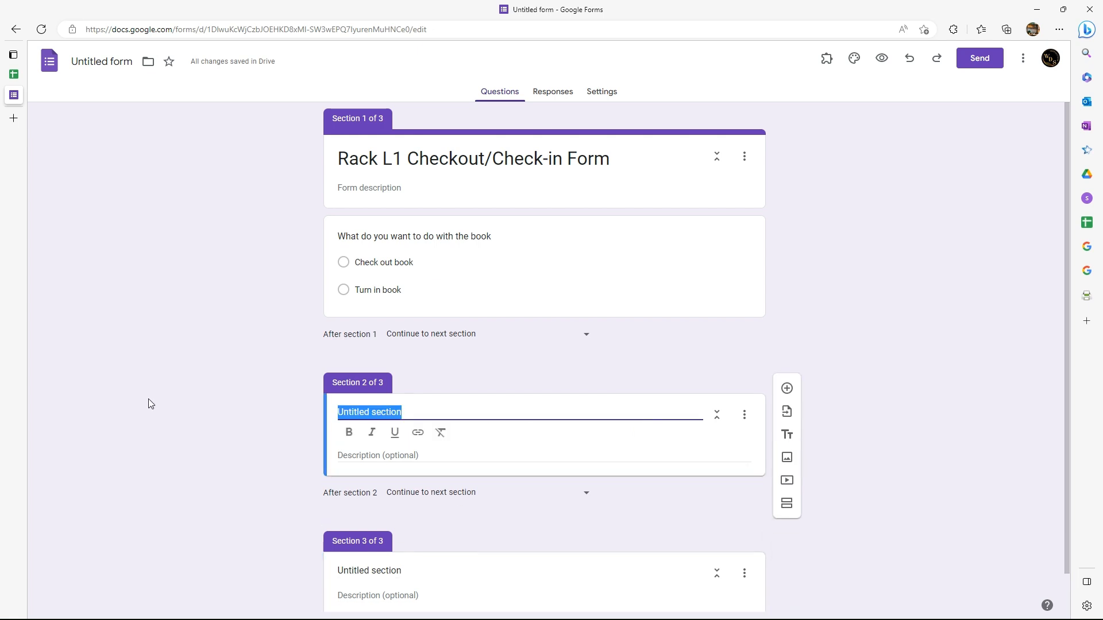
text(Check out)
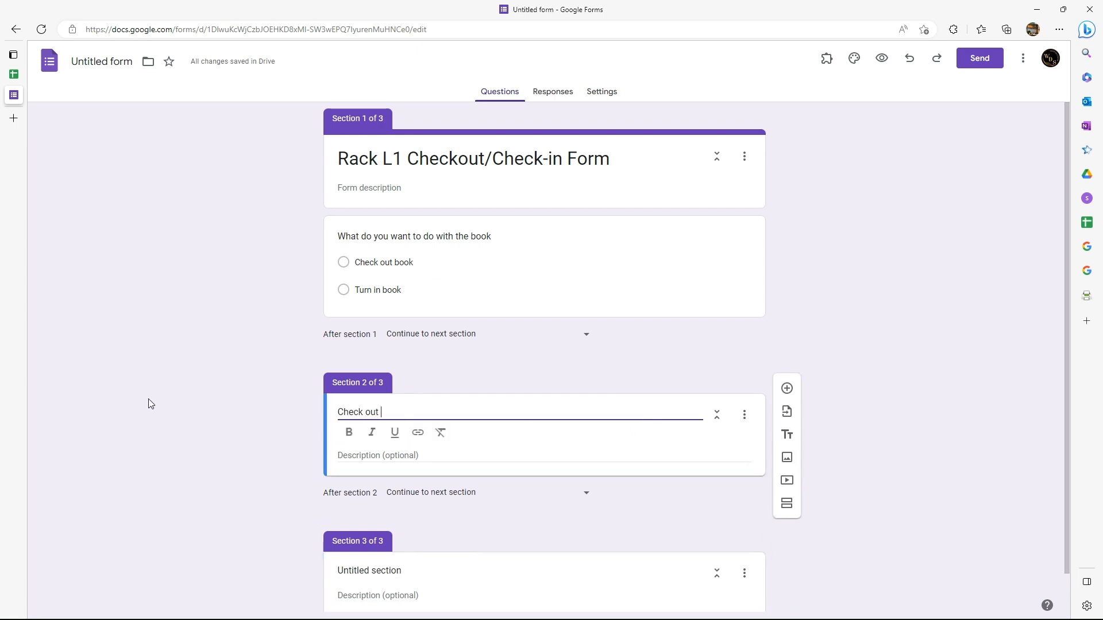
text( Book)
scroll(394, 533, down, 1)
click(395, 533)
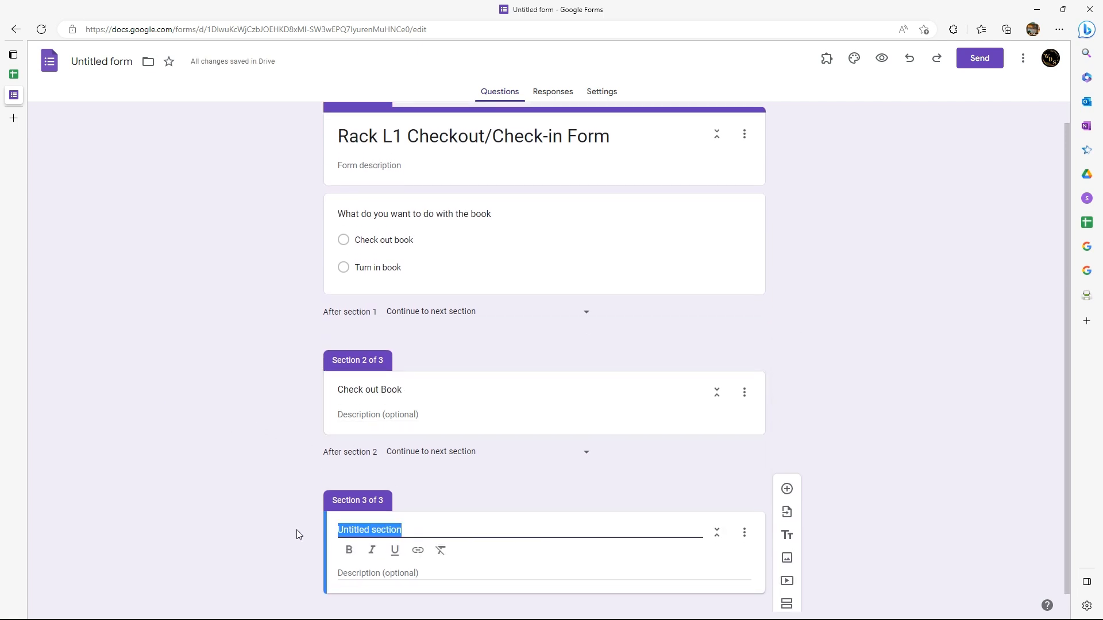
text(Turn in book)
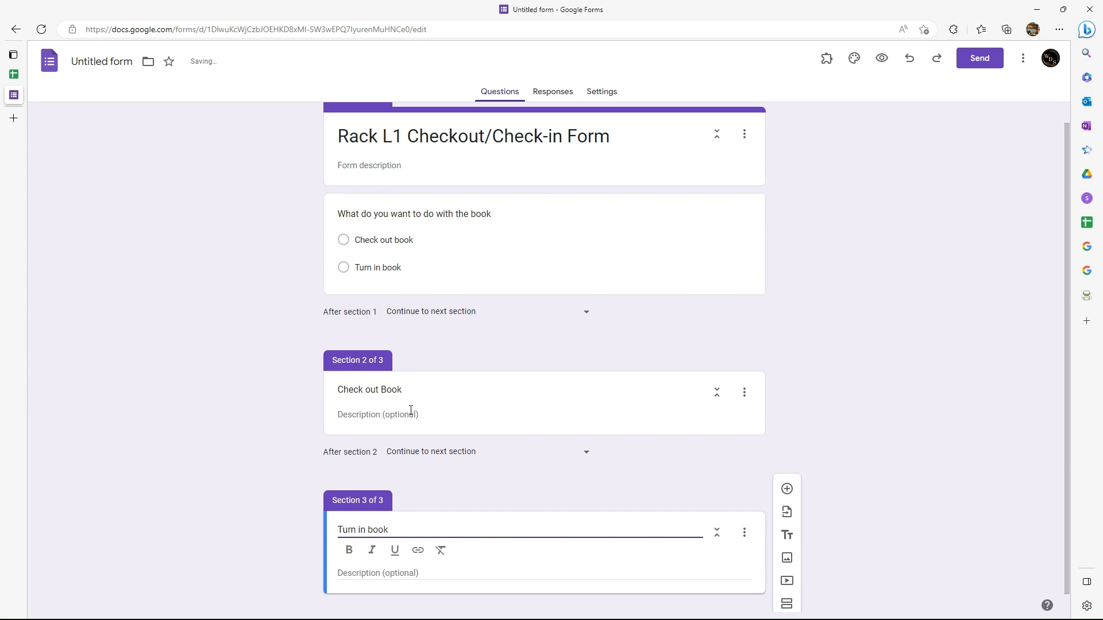
click(386, 389)
key(BackSpace)
text(b)
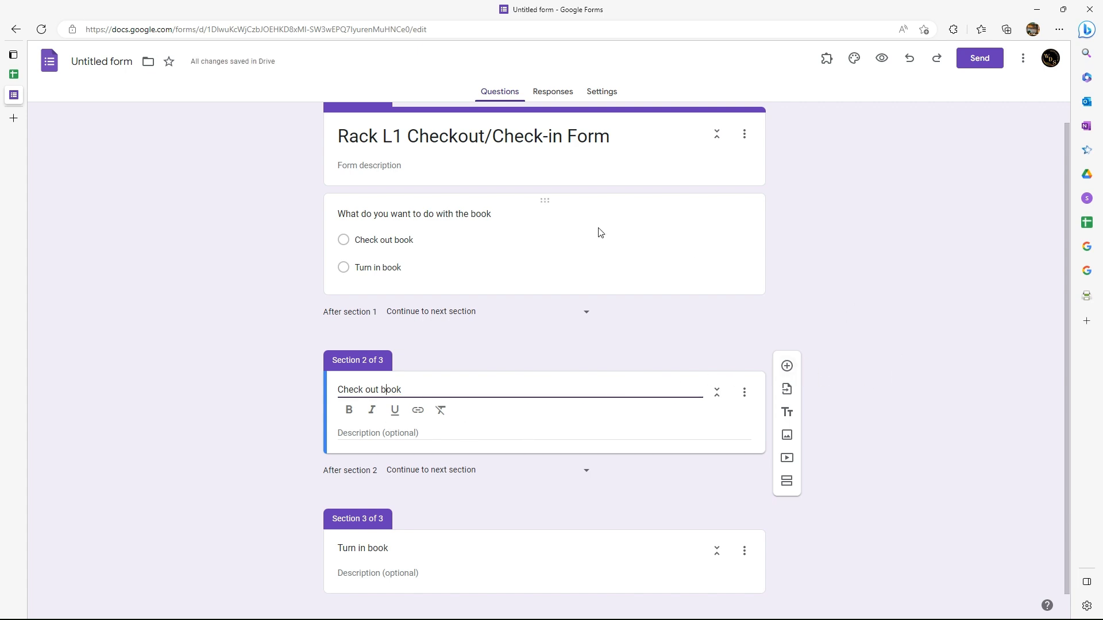
Enable going to a section based on the answer for the book question, and route "Check out book" to section 2.
click(662, 254)
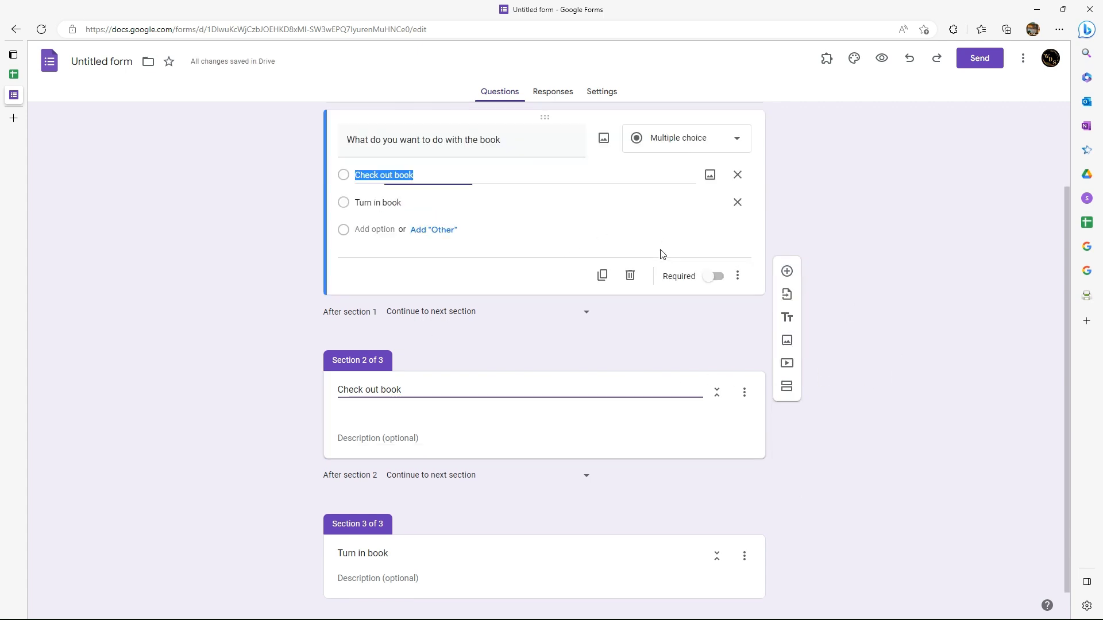
click(737, 278)
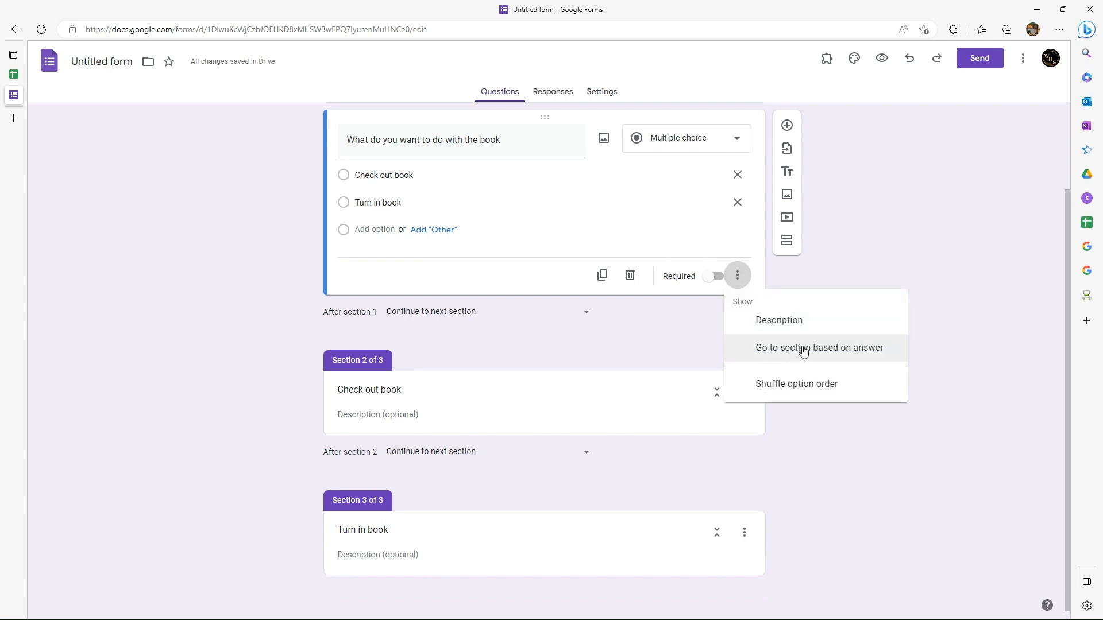
click(829, 352)
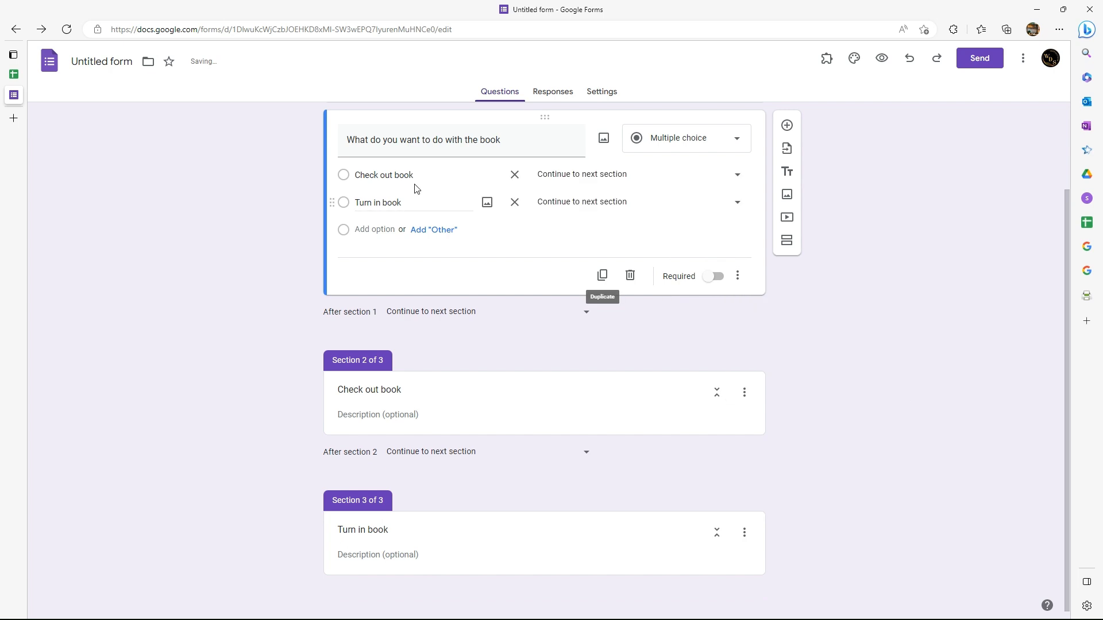
click(738, 178)
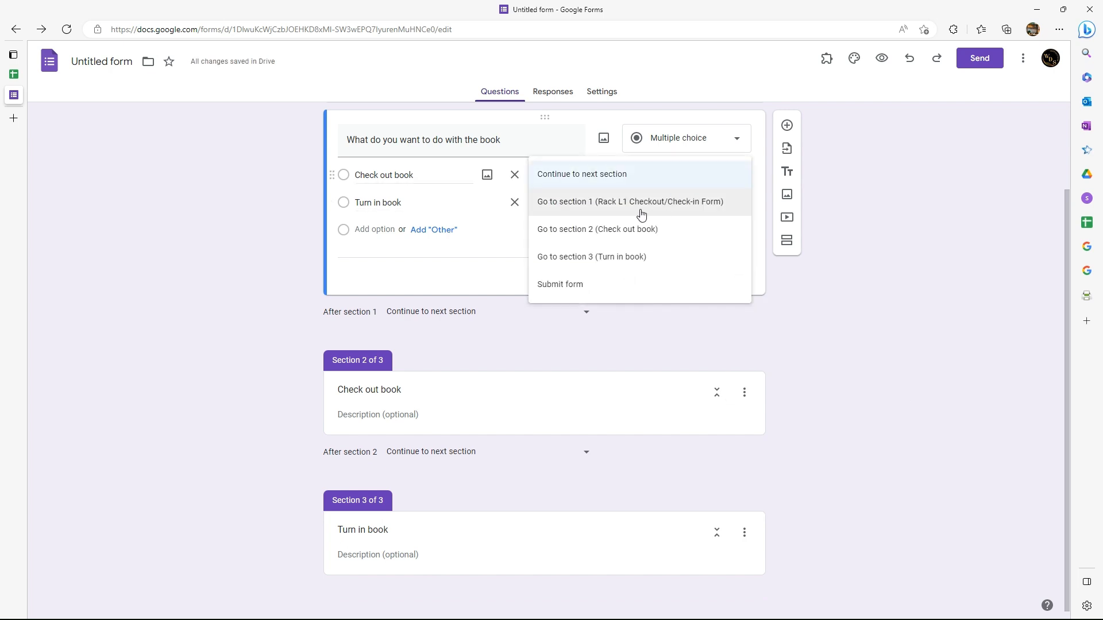
click(603, 235)
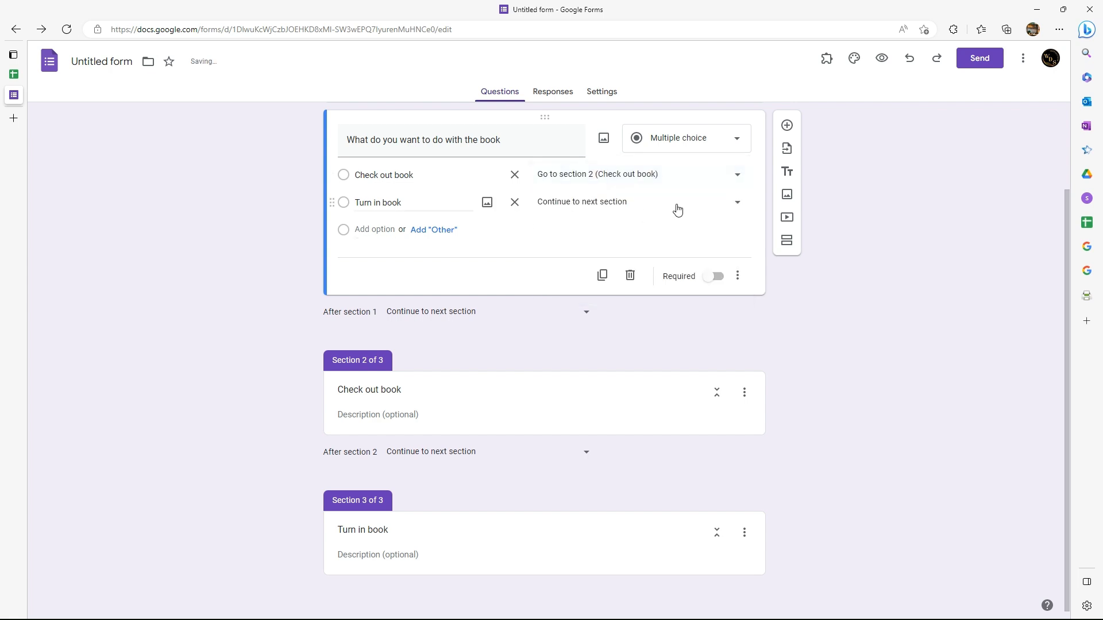
Route the "Turn in book" answer to section 3 (Turn in book).
click(738, 203)
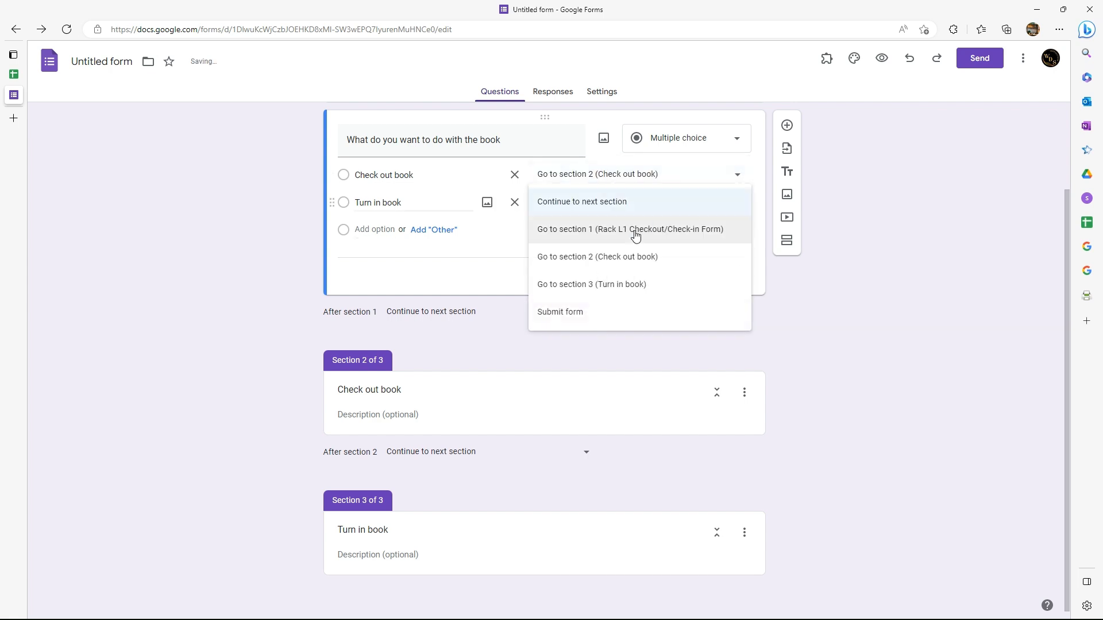
click(619, 286)
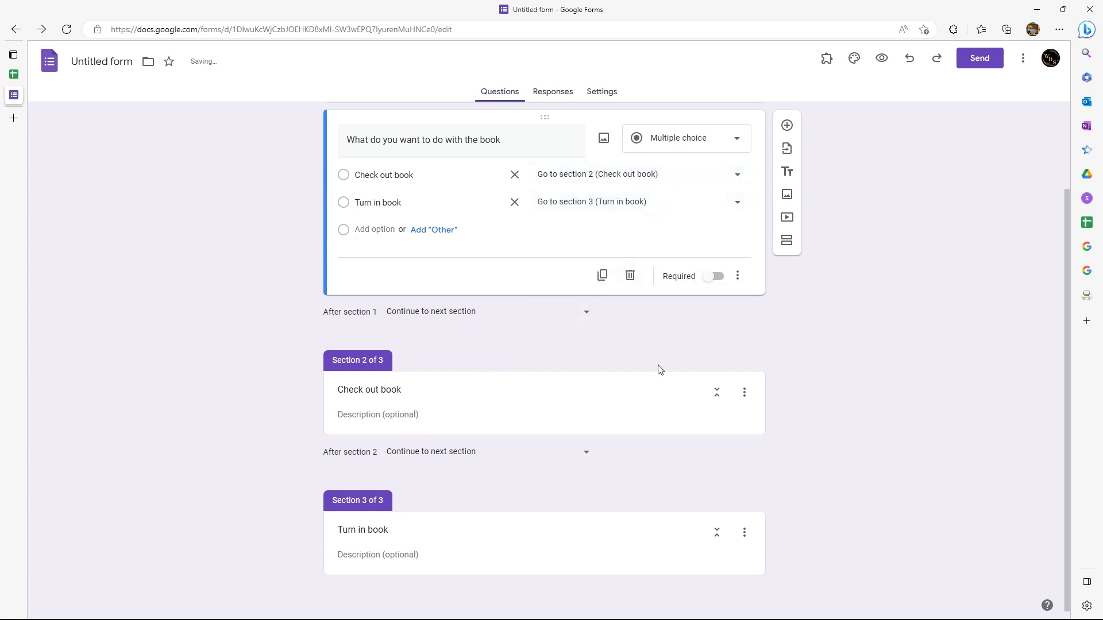
click(827, 58)
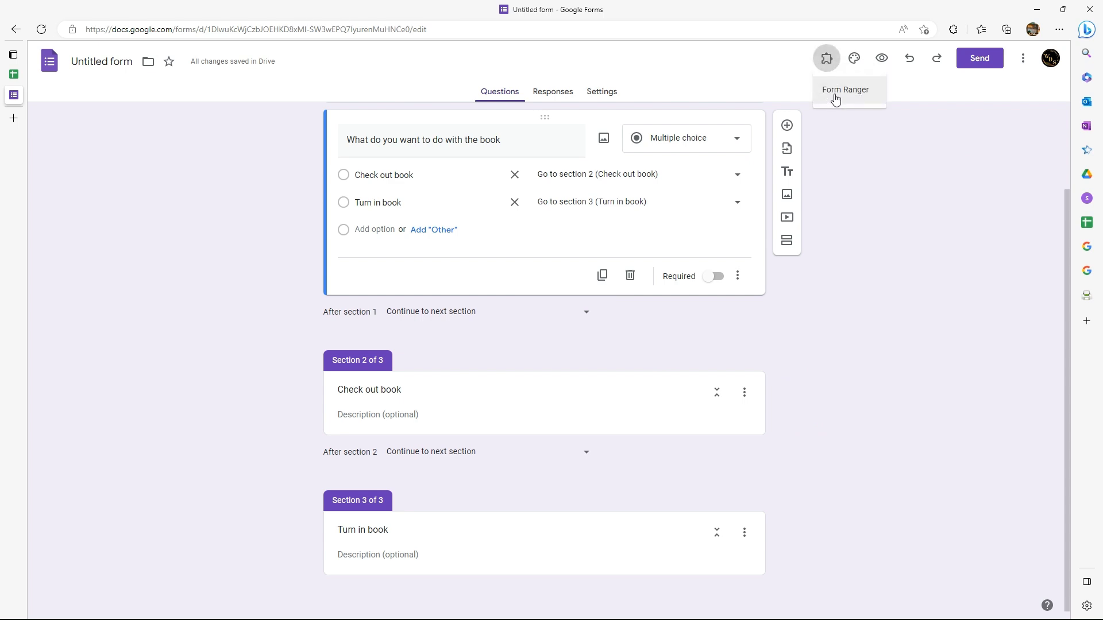
click(515, 413)
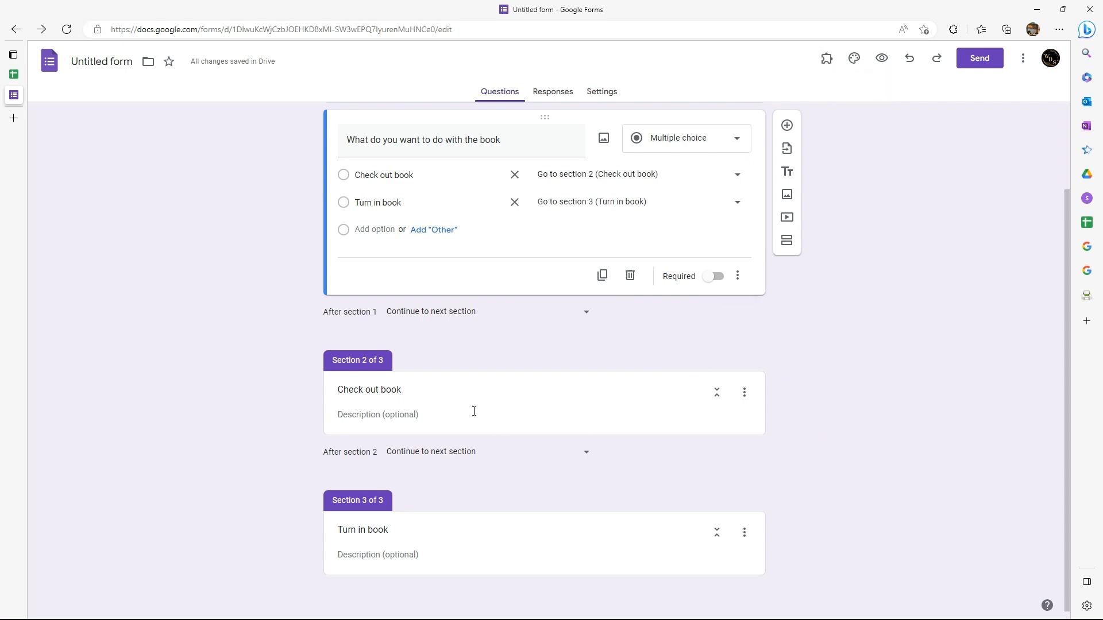
Add a blank multiple-choice question to both the "Check out book" section and the "Turn in book" section.
click(571, 428)
click(787, 366)
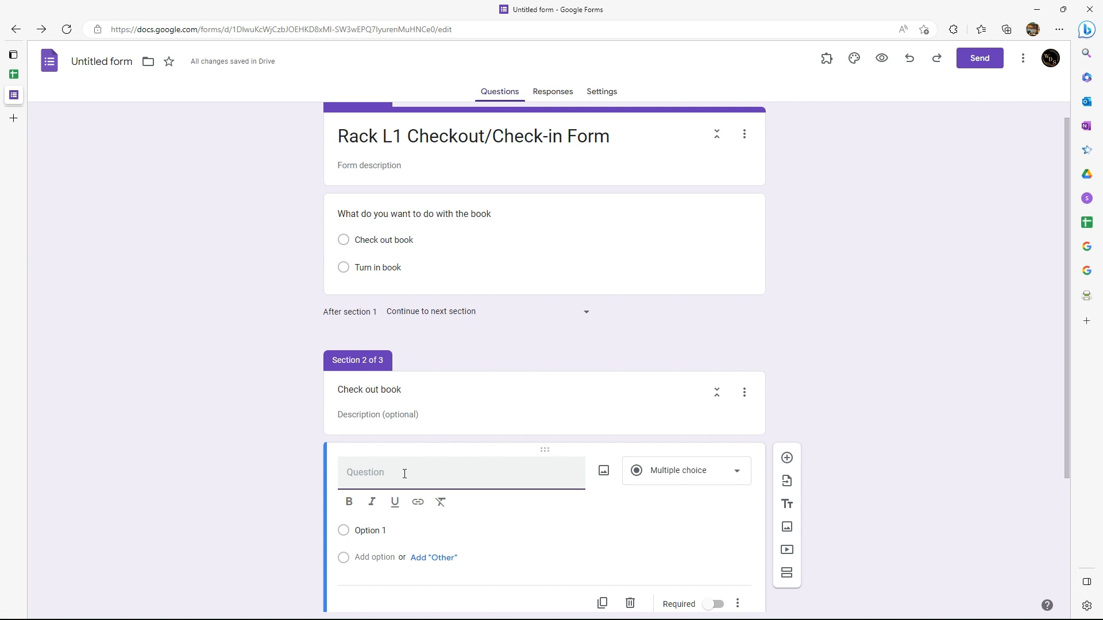
scroll(901, 448, down, 3)
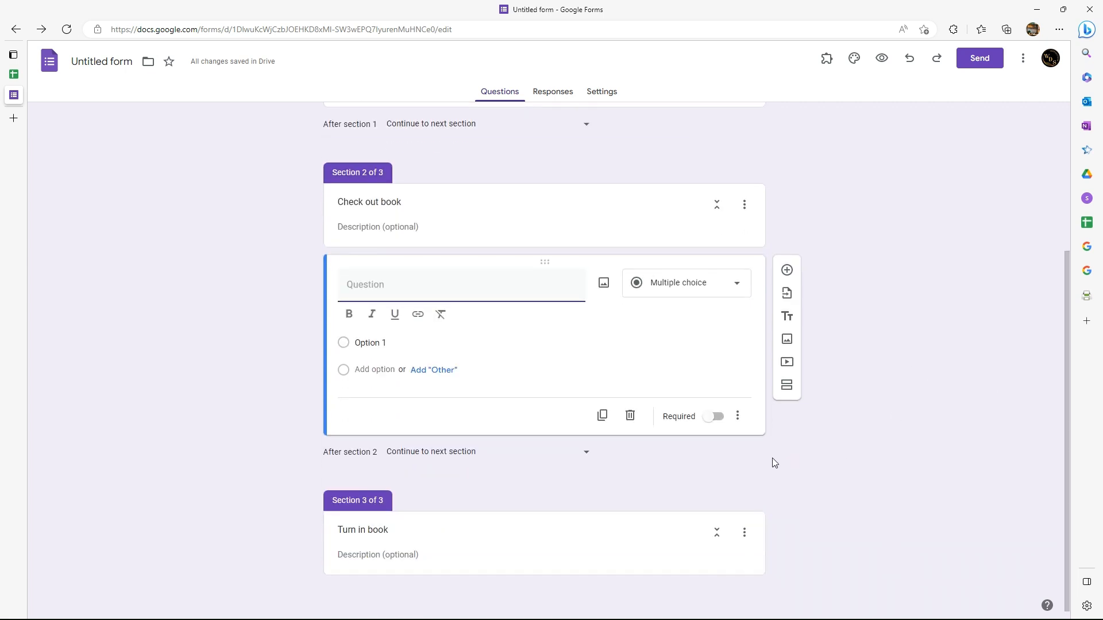
click(694, 558)
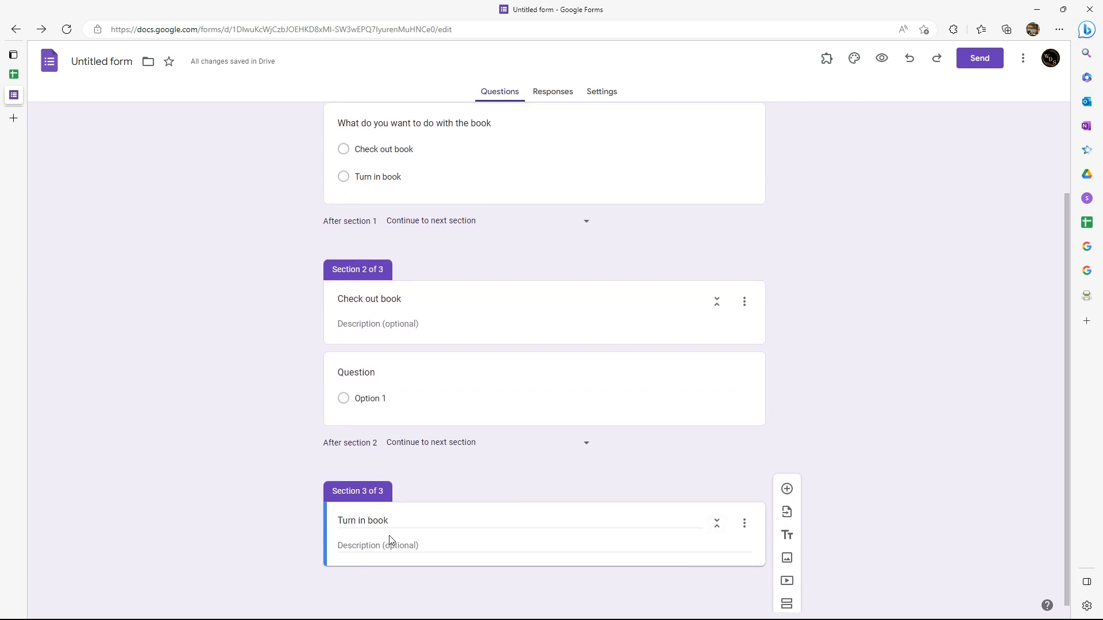
click(787, 489)
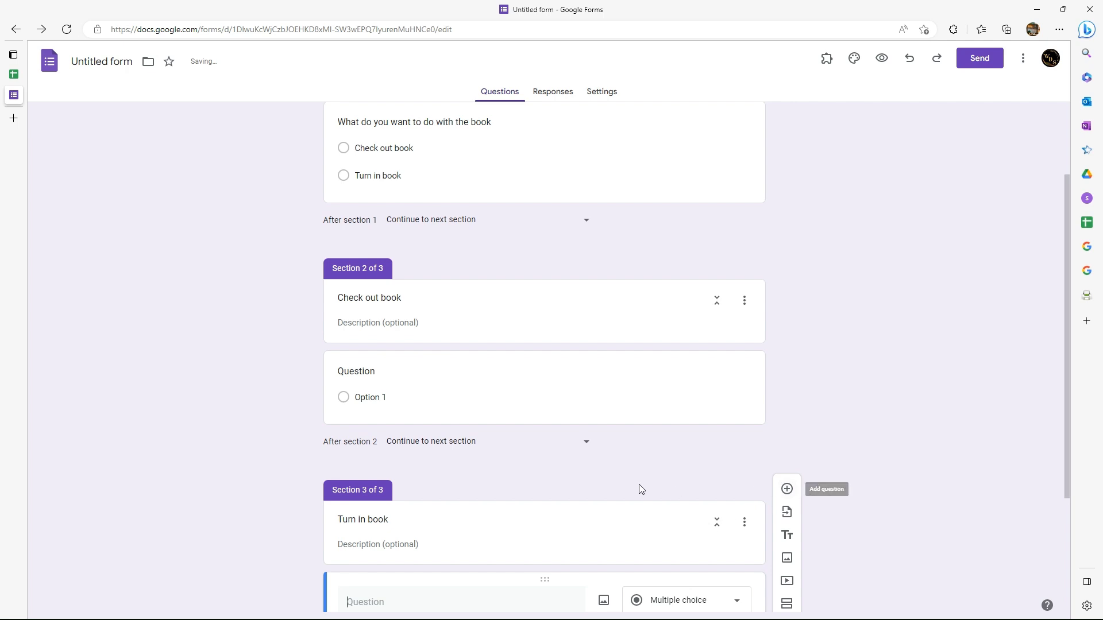
Title the new question in section 3 "Which title are you turning in".
text(WHAT)
key(BackSpace)
key(BackSpace)
key(BackSpace)
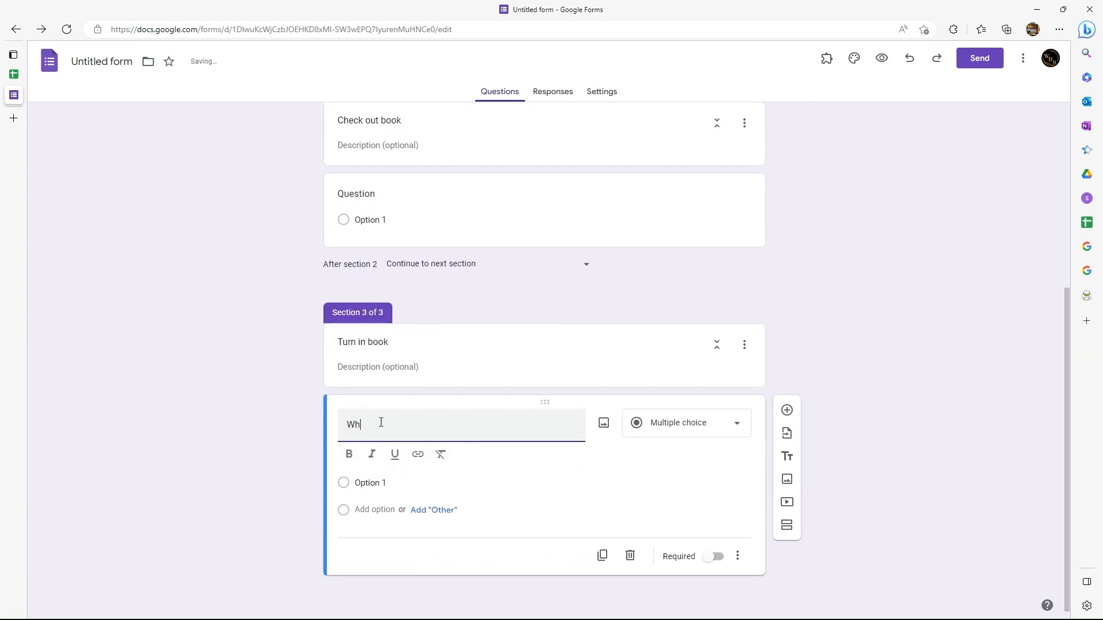
text(ic )
text(hich t)
text(itle are you)
text( turning i)
text(n)
Copy the book titles in A2:A178 of the library spreadsheet's Basic Info sheet and paste them as the turn-in question's options.
click(394, 482)
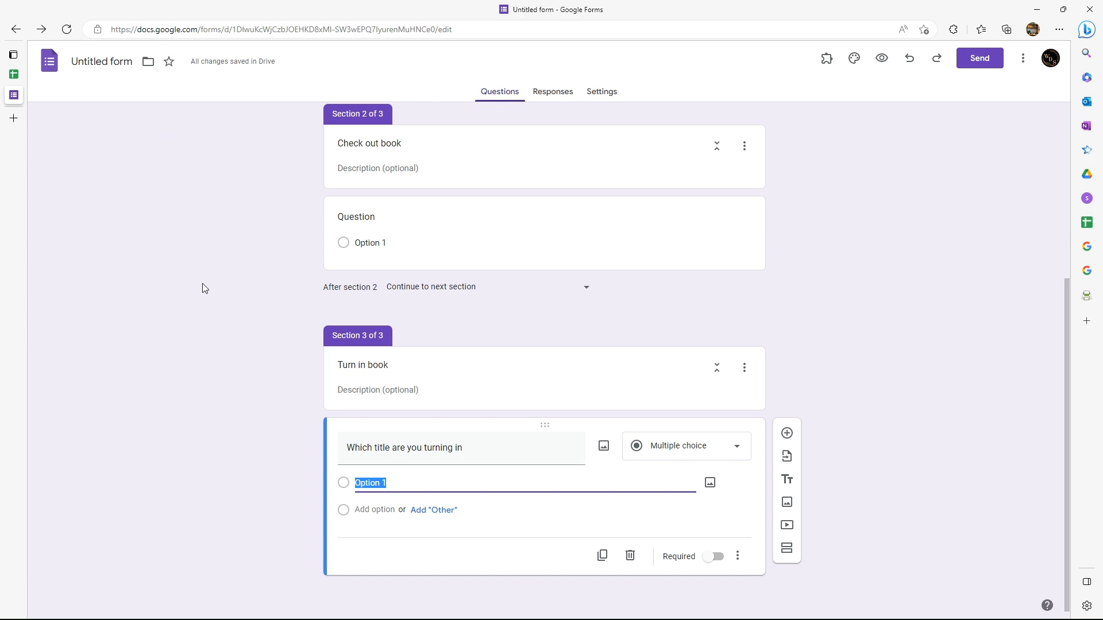
mouse_move(13, 78)
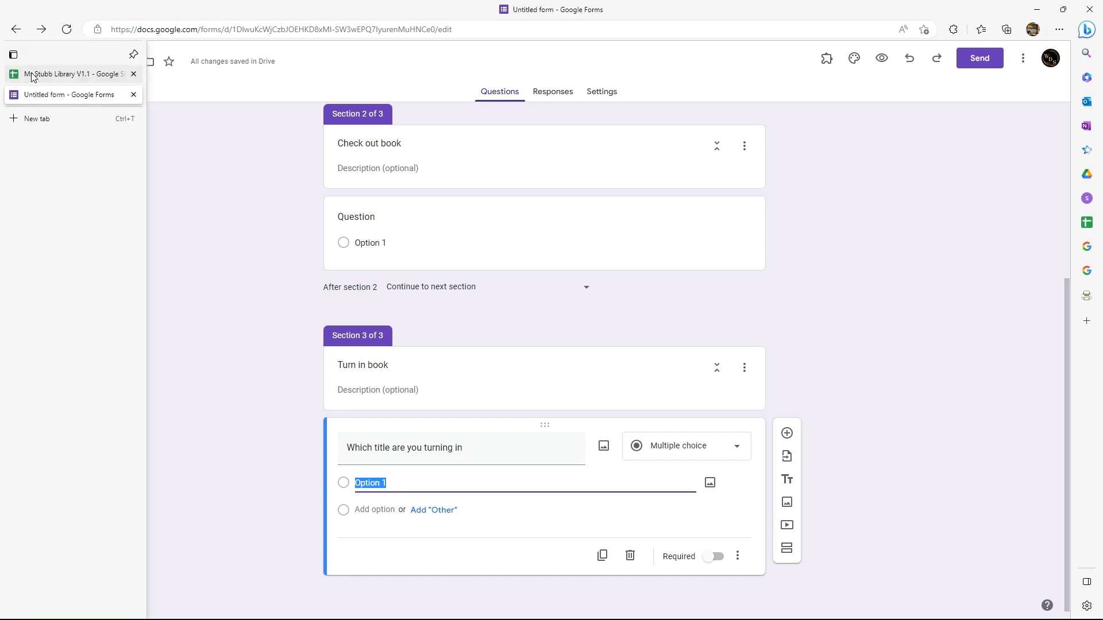
click(31, 76)
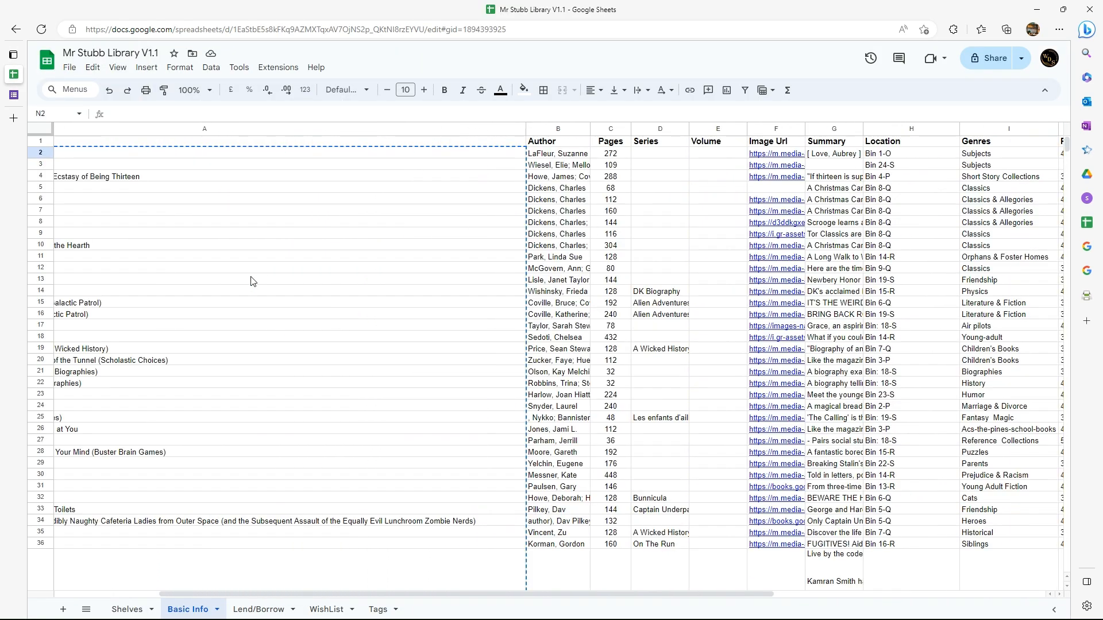
scroll(253, 282, left, 3)
drag(98, 150, 133, 429)
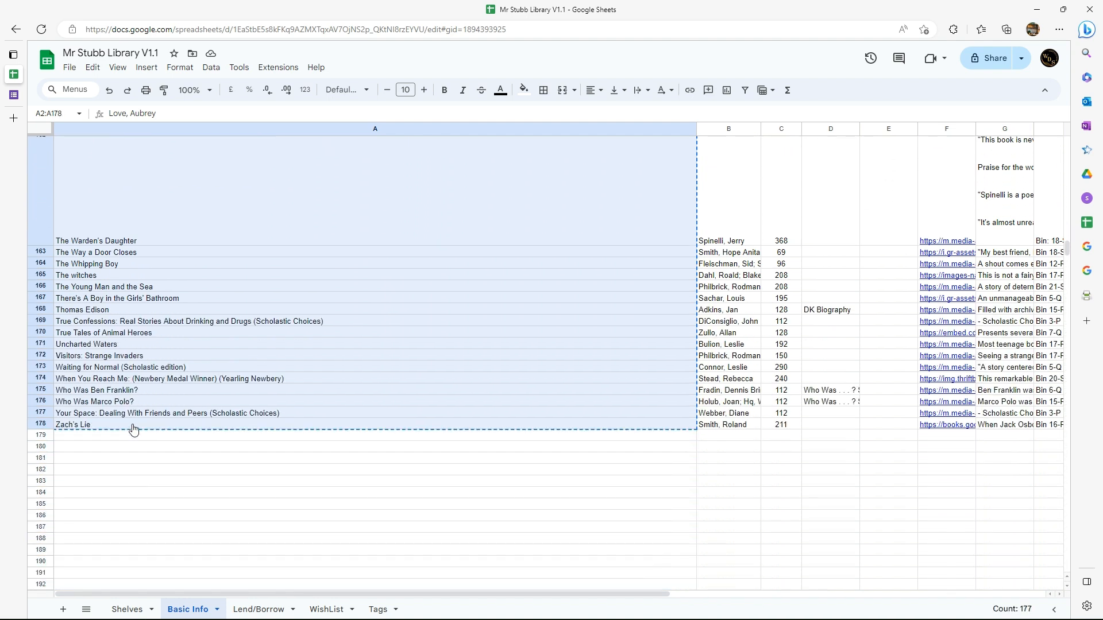
right_click(131, 420)
click(165, 84)
click(13, 95)
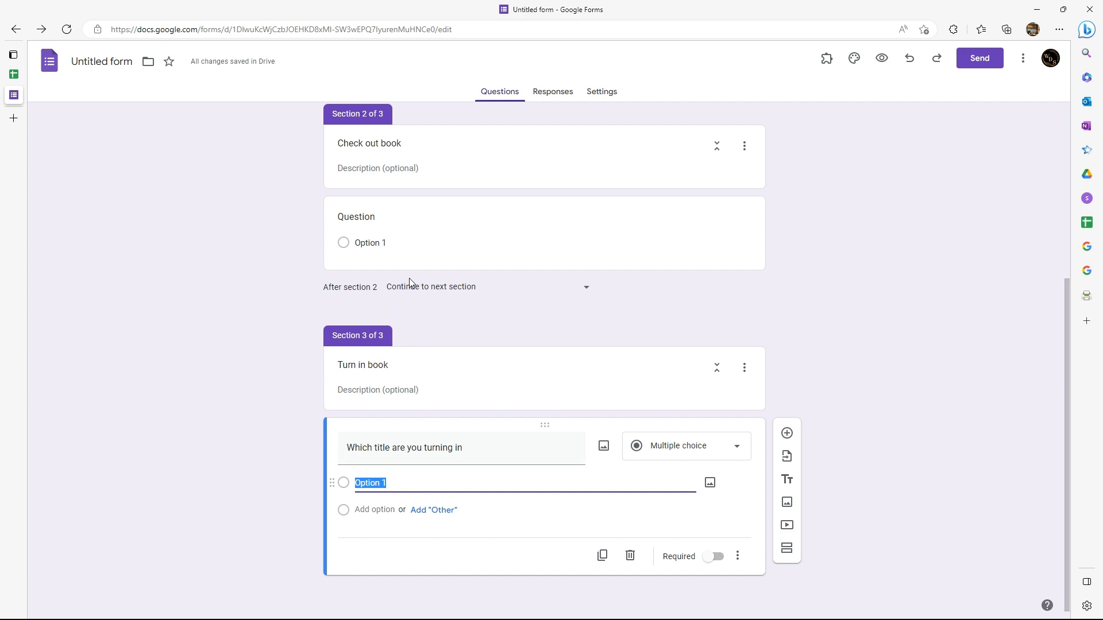
key(ctrl+v)
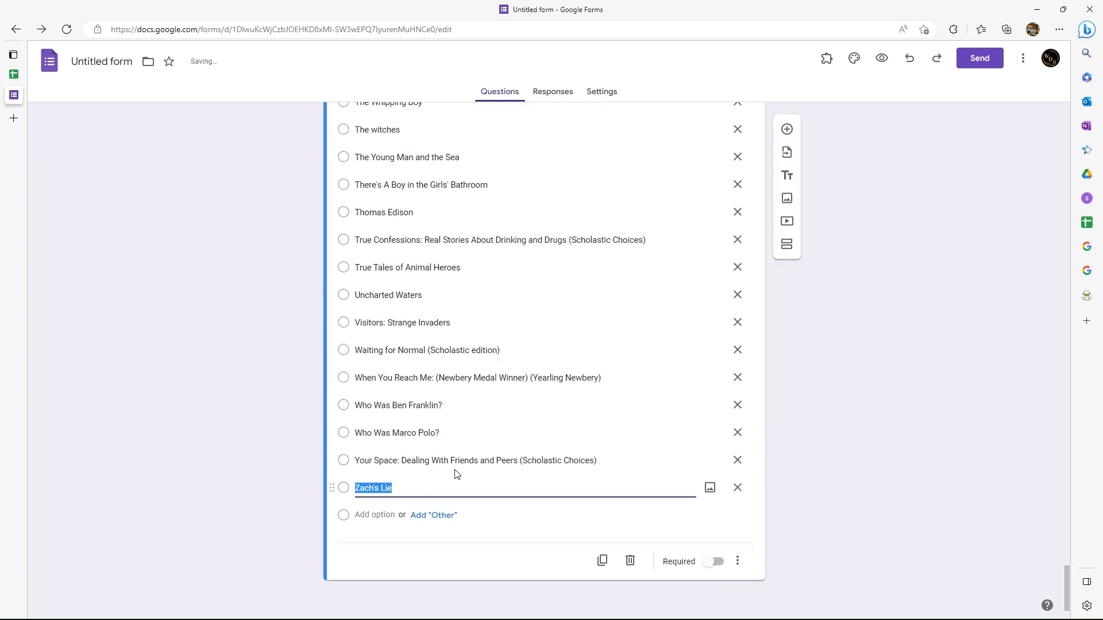
Change the question type of "Which title are you turning in" to Drop-down.
scroll(453, 468, up, 20)
scroll(455, 465, up, 20)
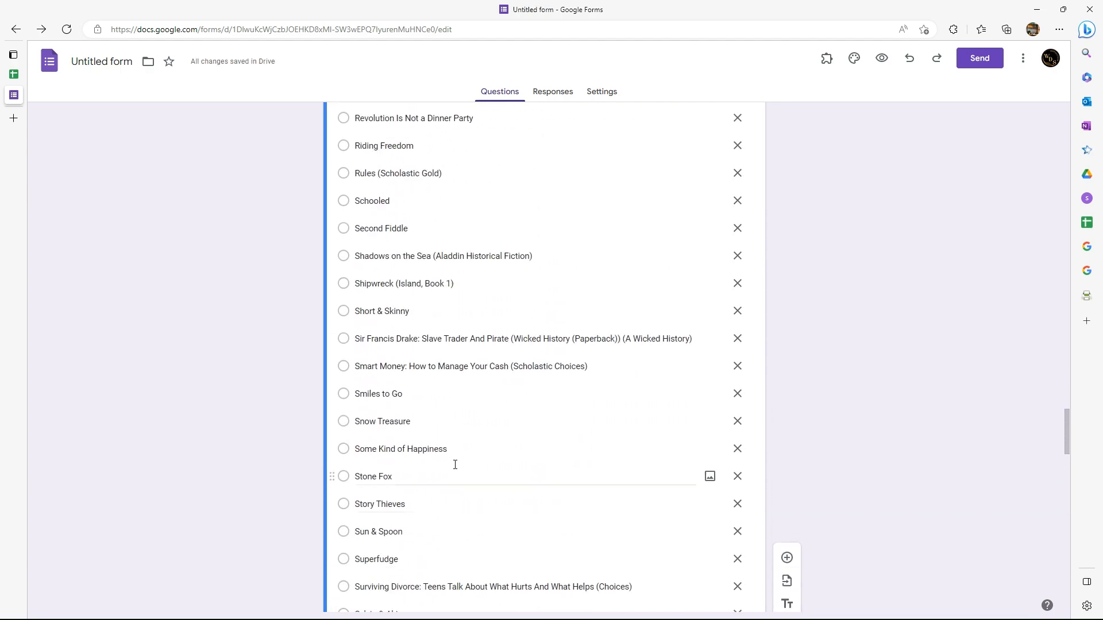
scroll(455, 464, up, 20)
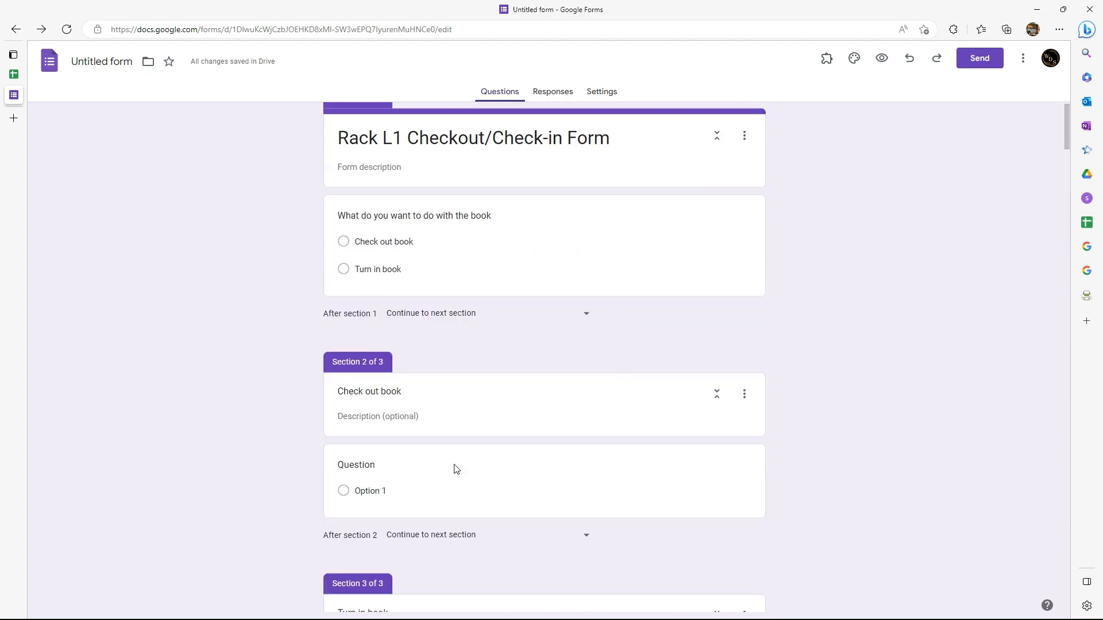
click(698, 463)
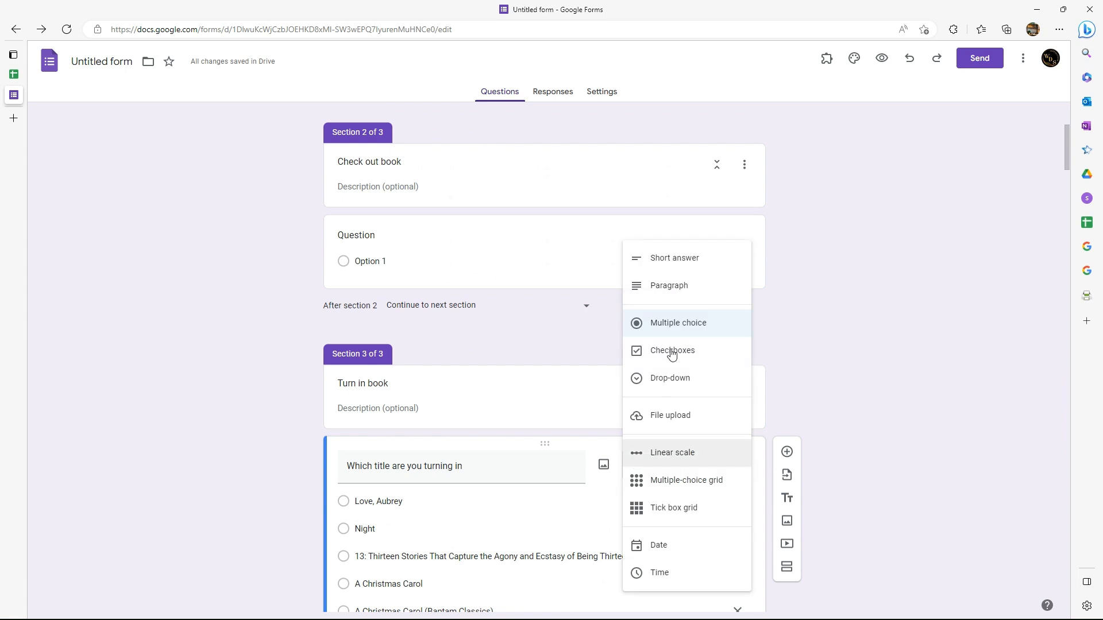
click(665, 384)
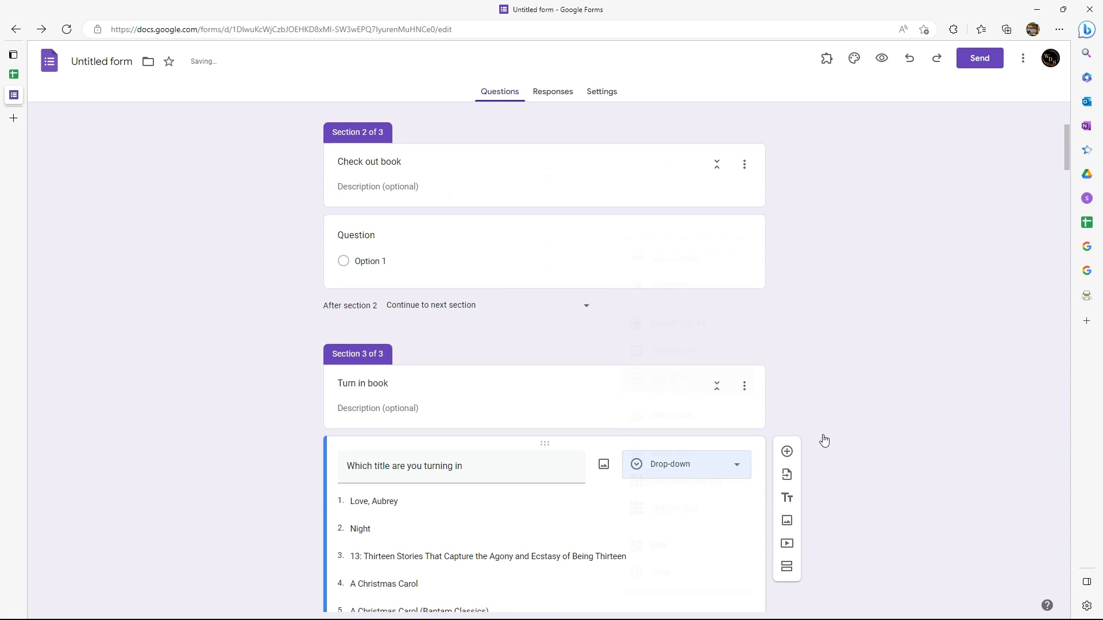
Look through the book titles listed as options in the turn-in question.
scroll(861, 385, down, 7)
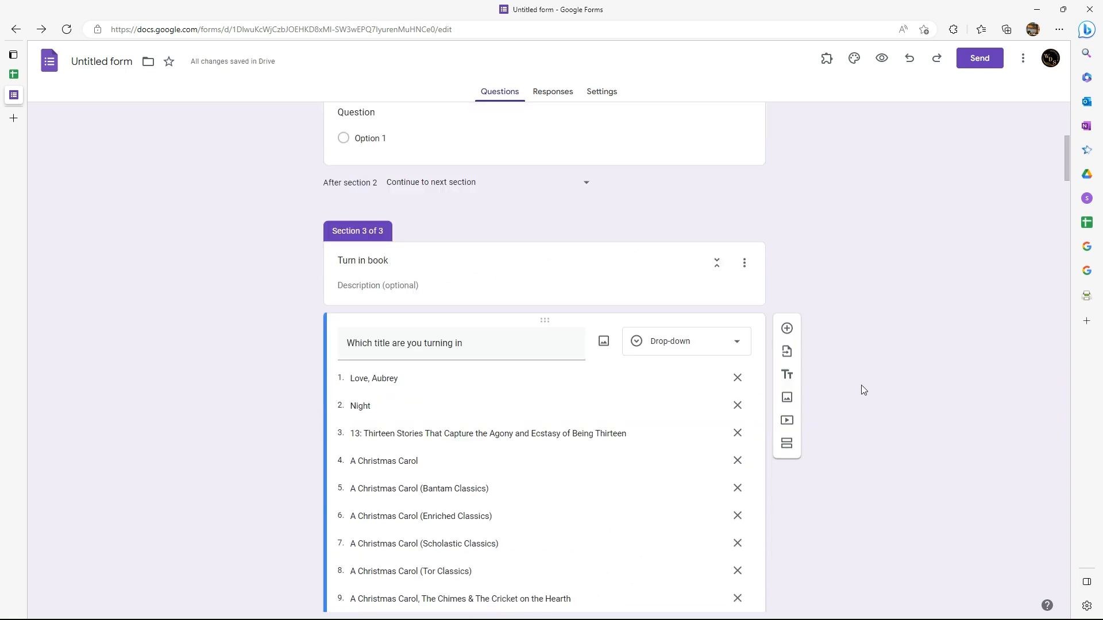
scroll(576, 437, down, 20)
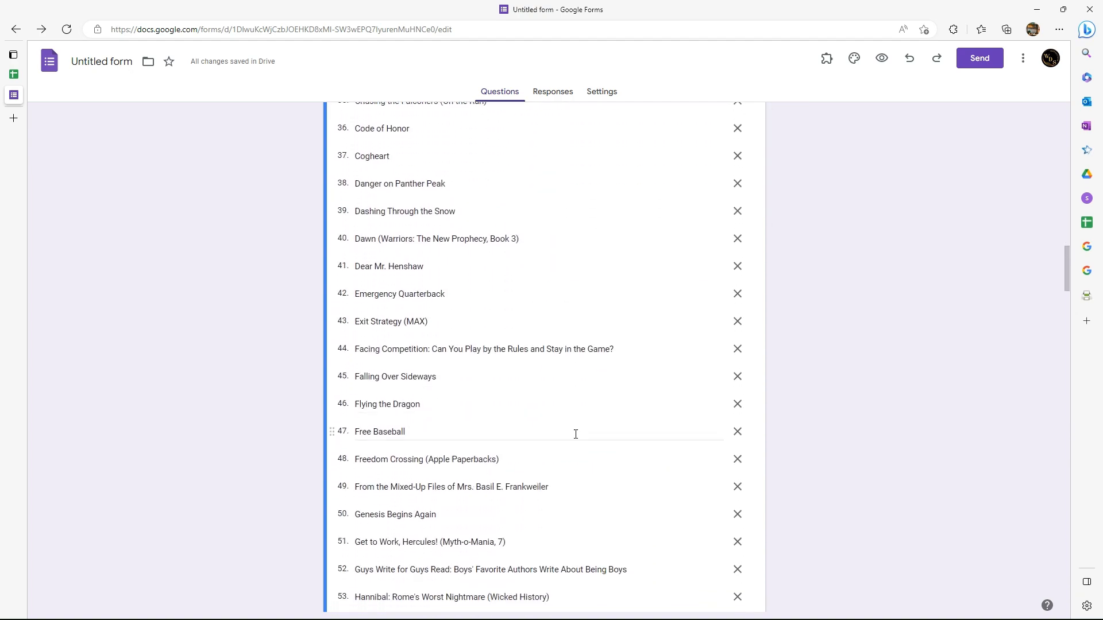
scroll(577, 439, down, 9)
scroll(574, 433, up, 20)
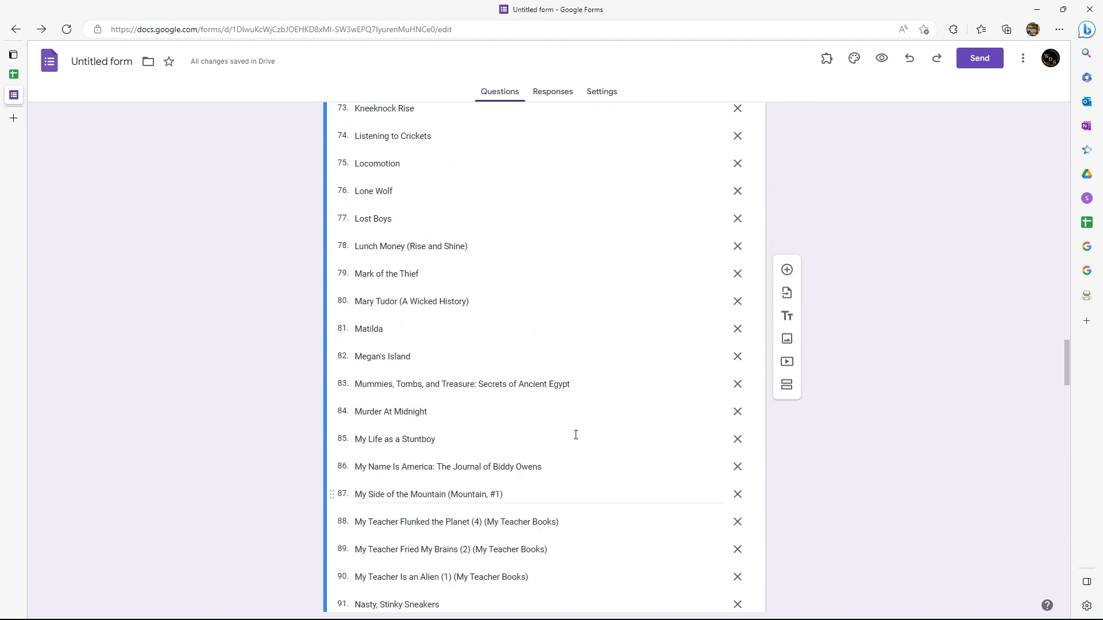
scroll(575, 434, up, 16)
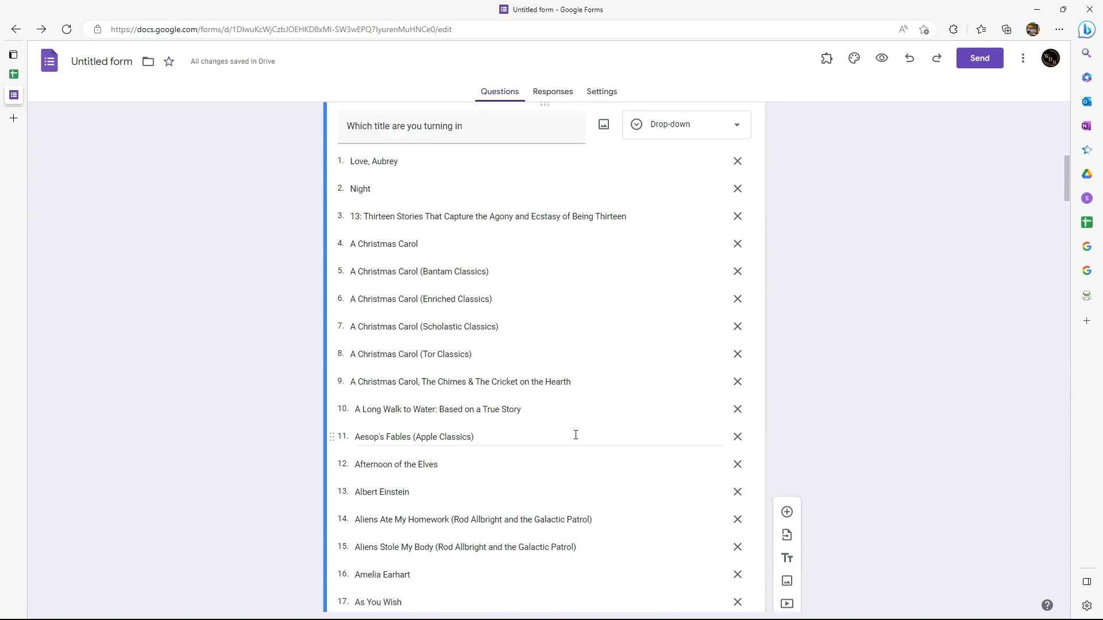
scroll(498, 457, down, 9)
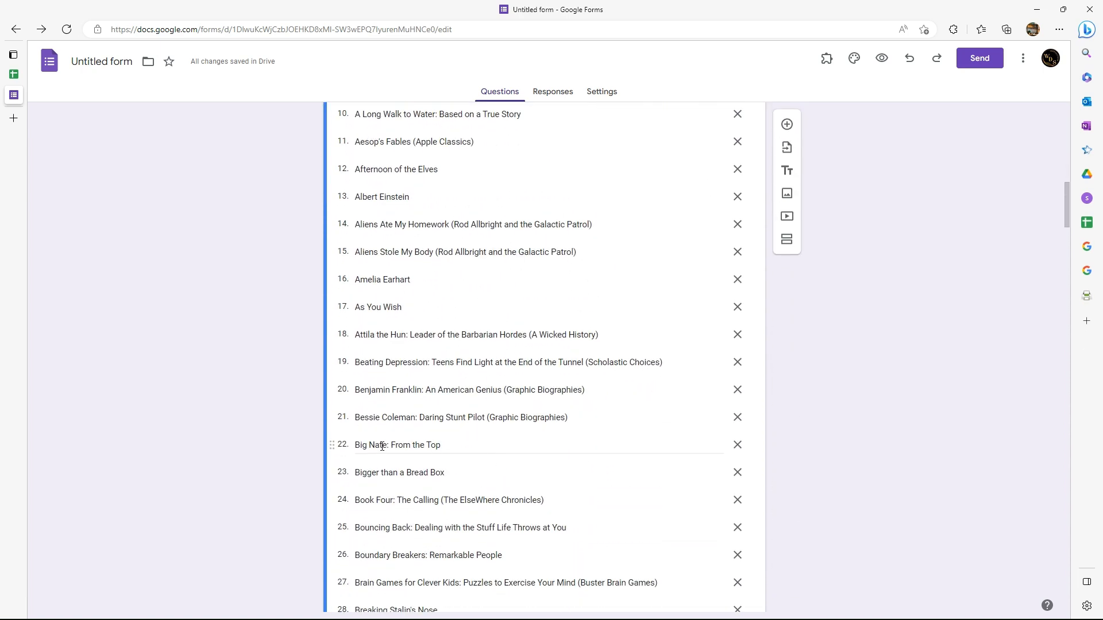
scroll(408, 493, down, 8)
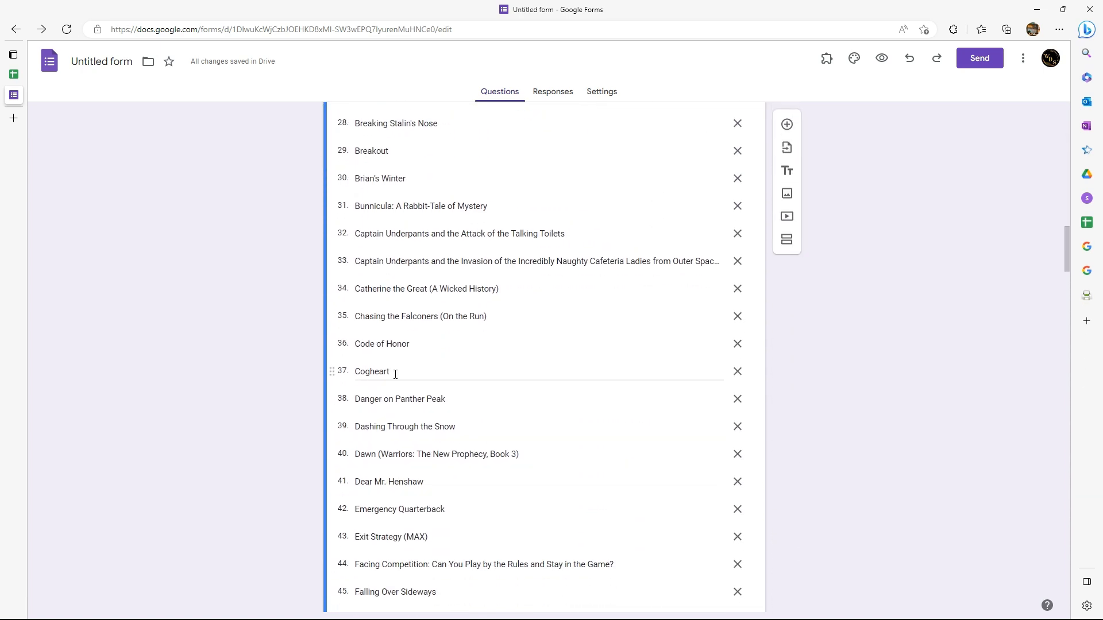
scroll(868, 399, up, 17)
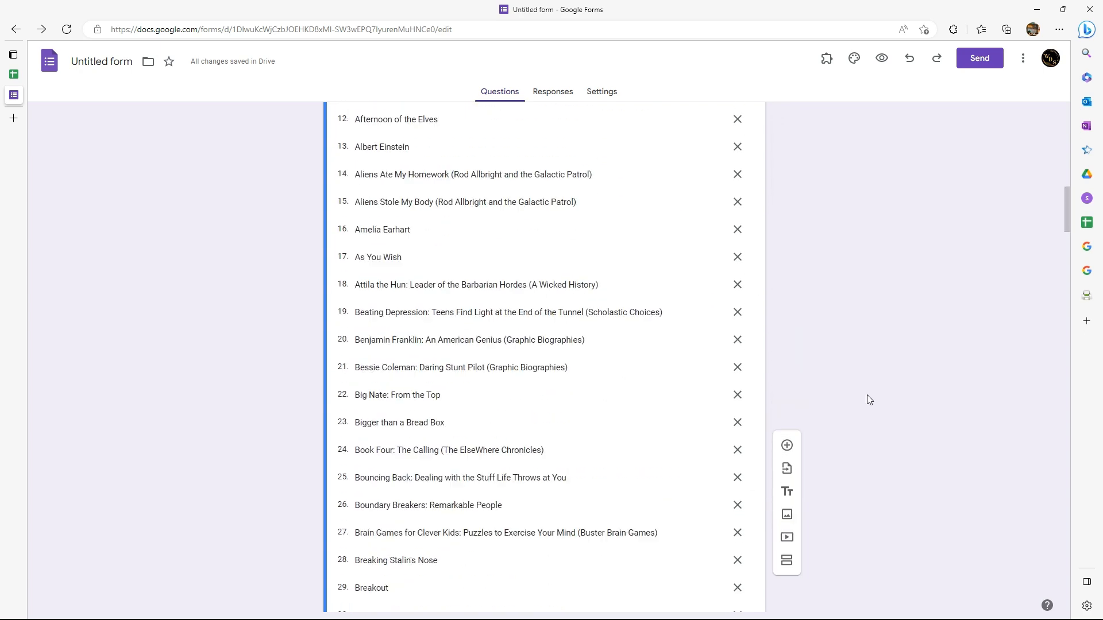
Preview the form, answer "Turn in book" and continue to the section that follows.
click(882, 58)
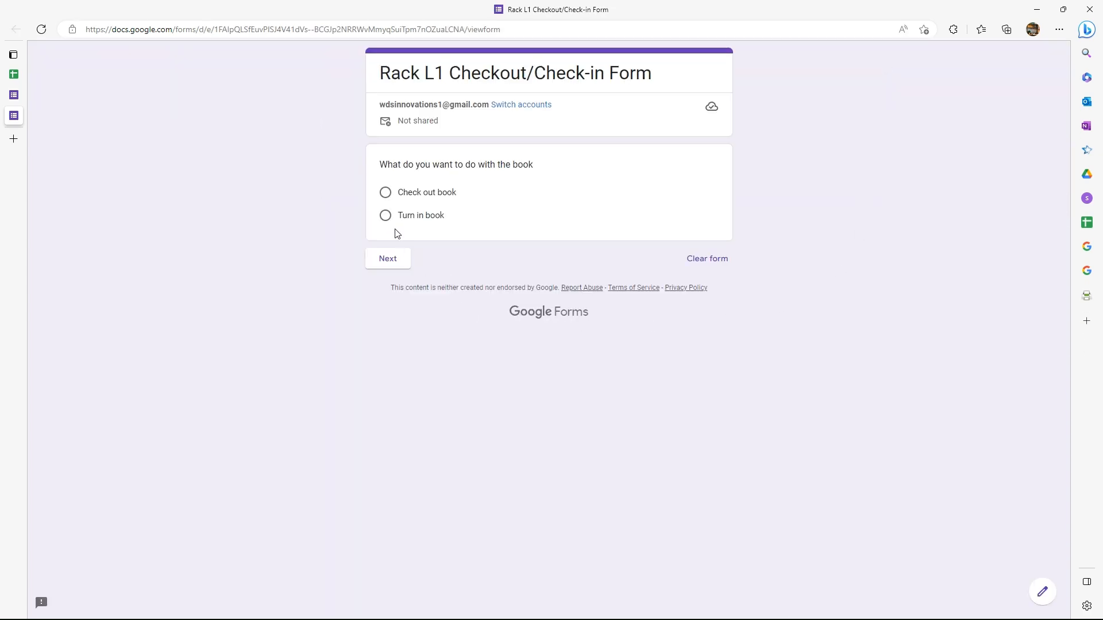
click(386, 216)
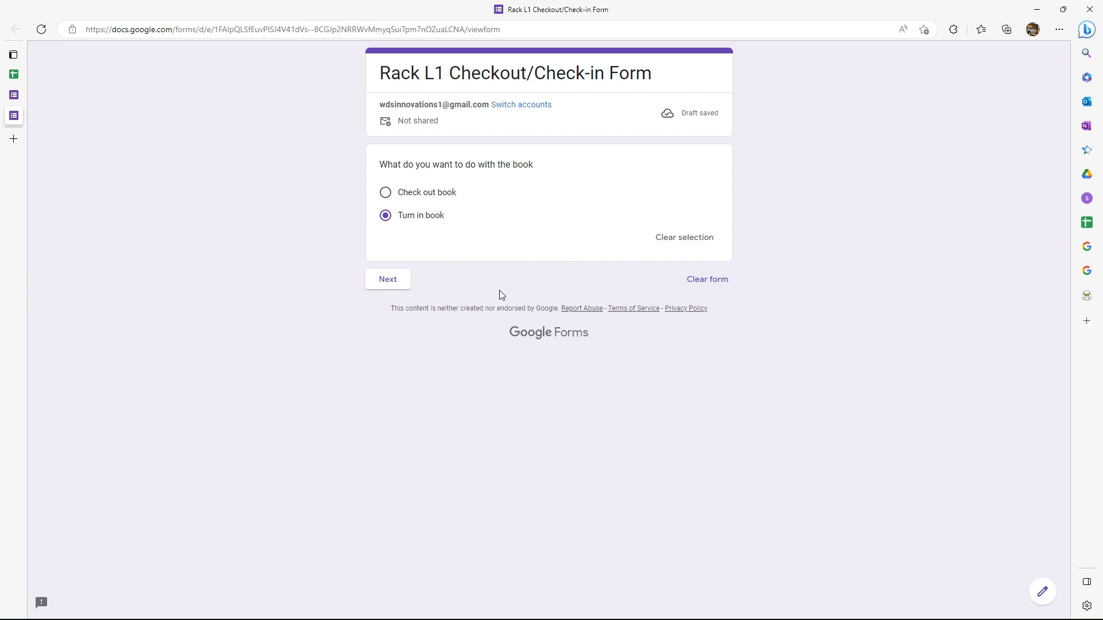
click(394, 287)
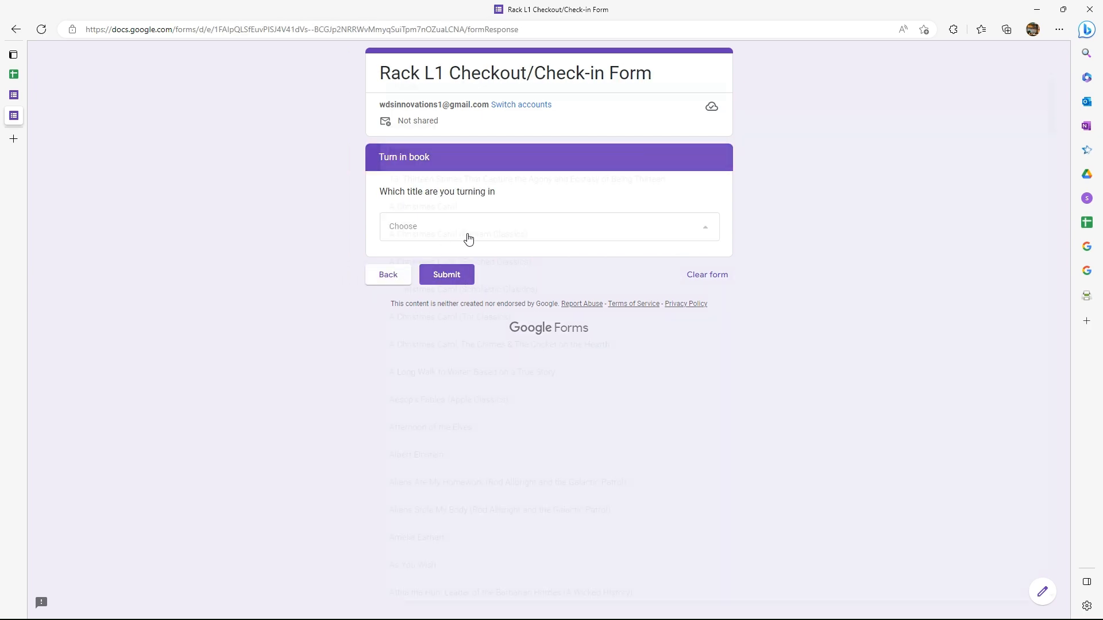
Examine the list of titles offered for "Which title are you turning in" in the form preview.
click(471, 231)
scroll(481, 256, down, 10)
scroll(483, 259, up, 10)
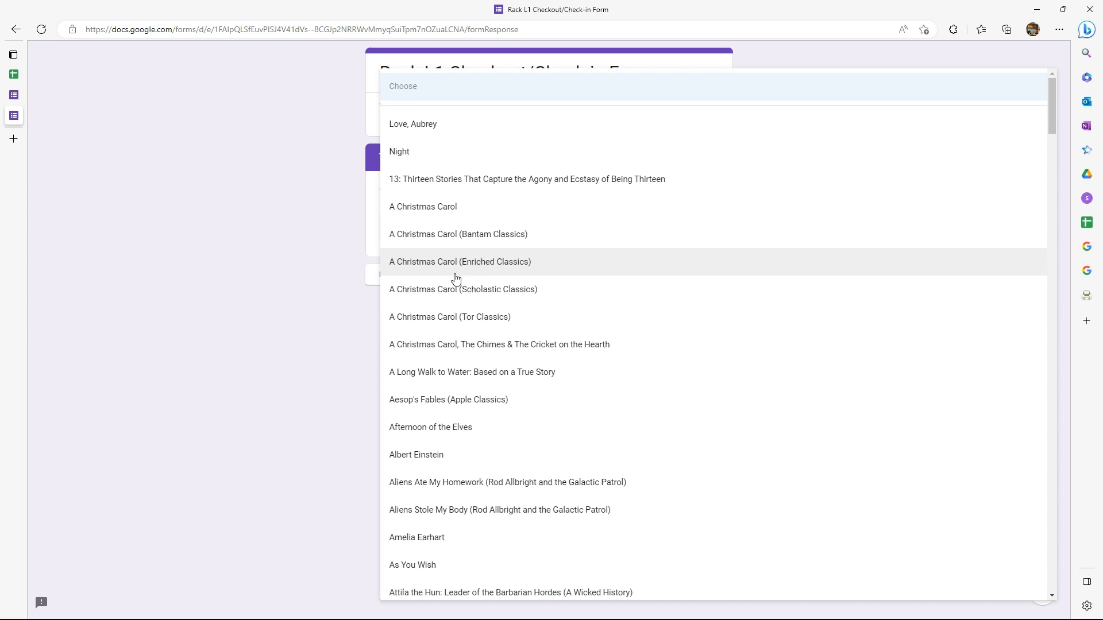
key(Escape)
click(475, 232)
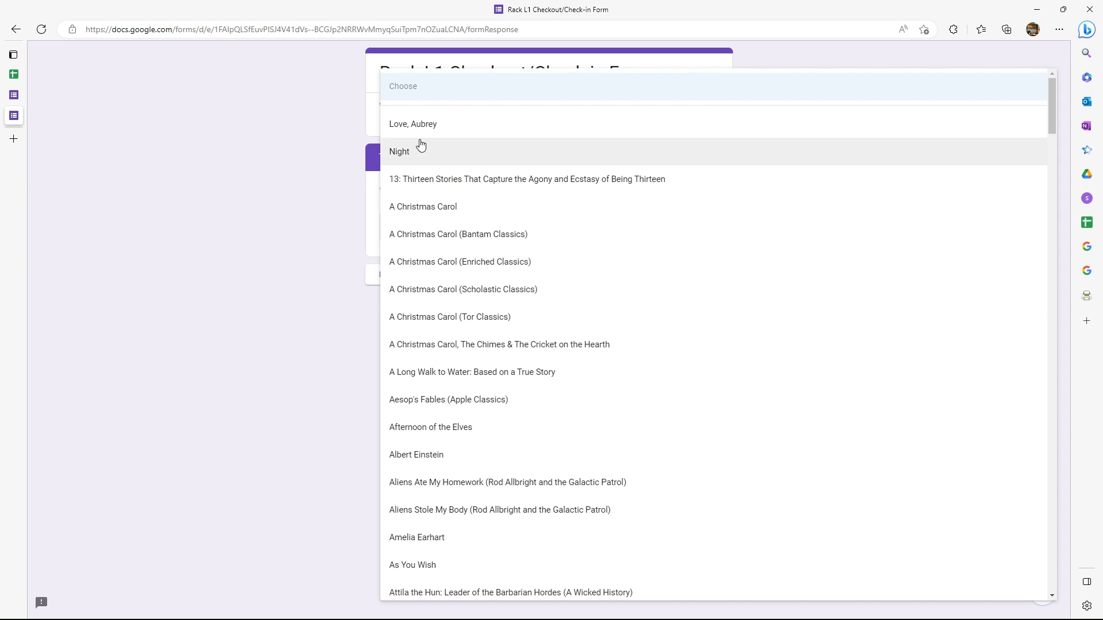
click(419, 89)
click(470, 226)
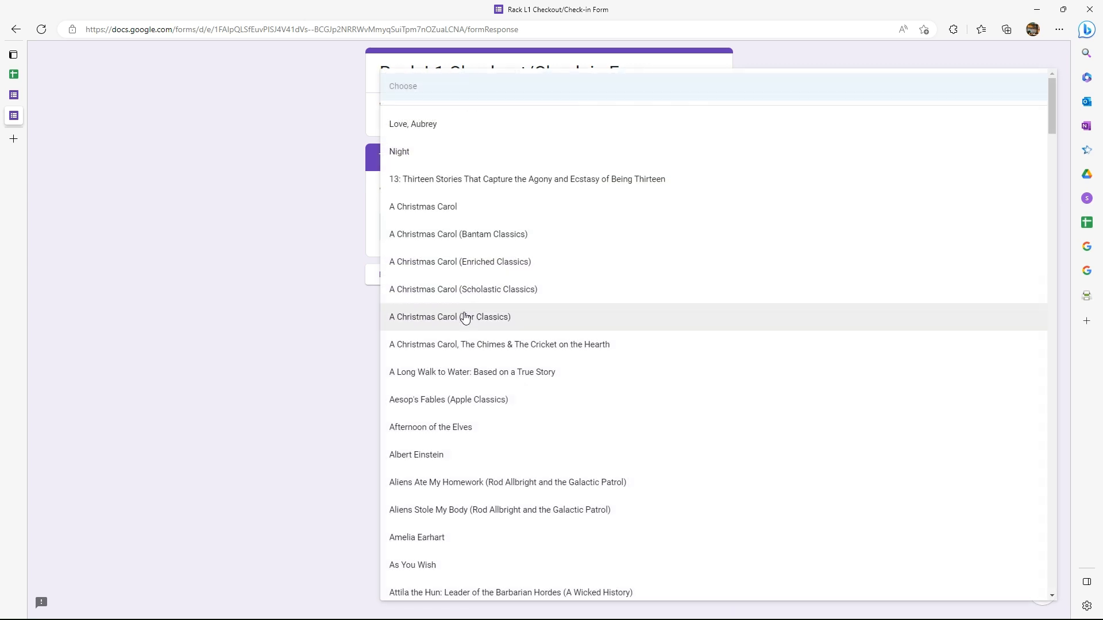
scroll(465, 321, down, 15)
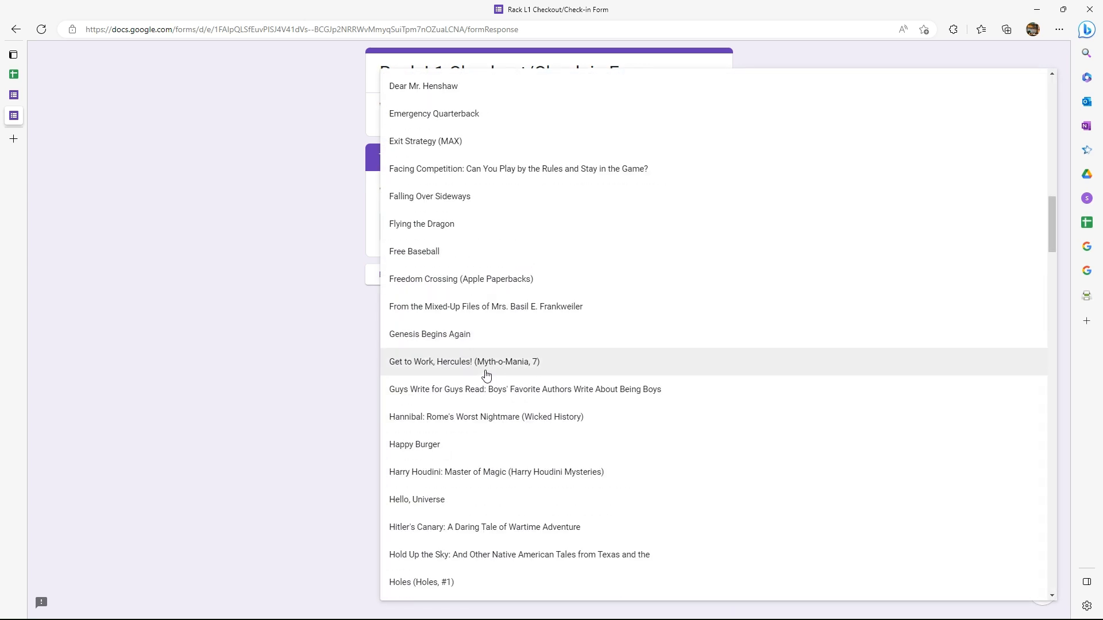
scroll(483, 376, up, 15)
scroll(477, 376, down, 4)
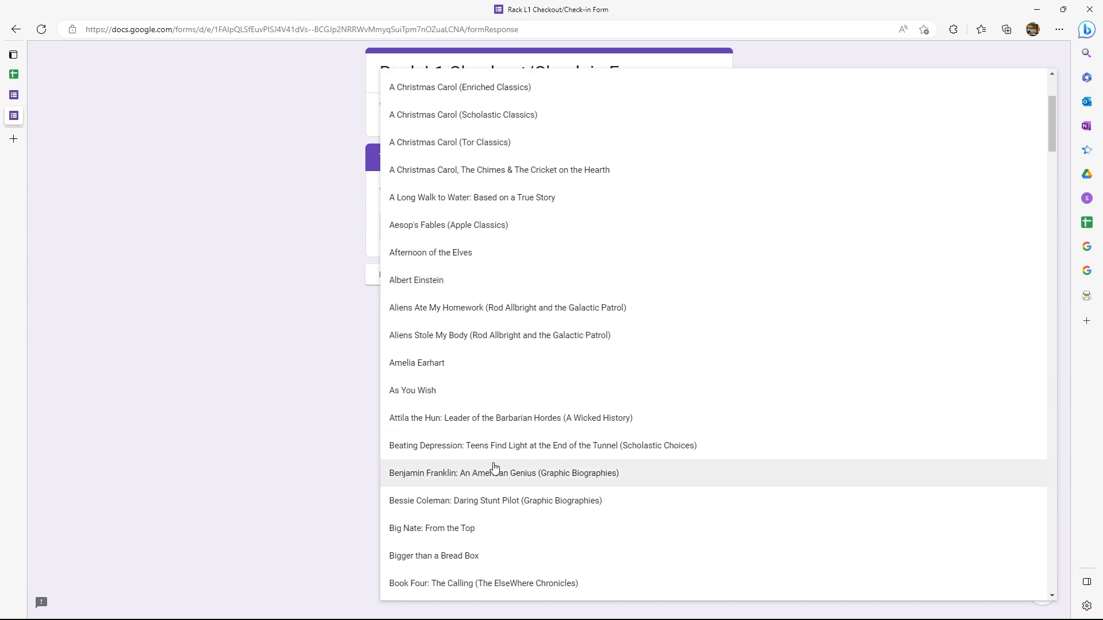
scroll(463, 468, down, 8)
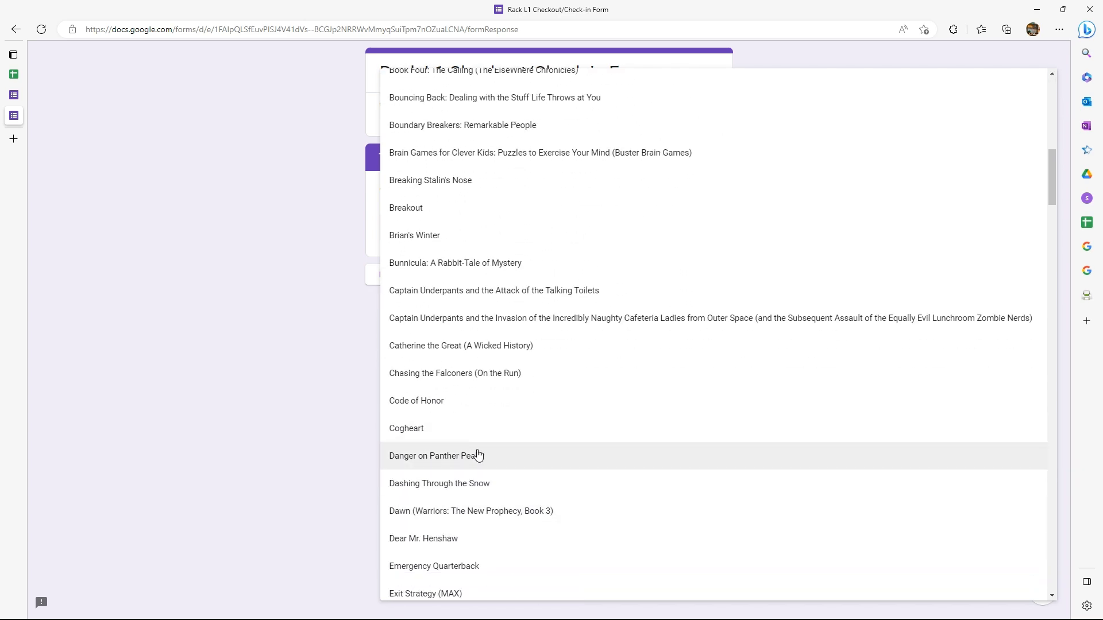
Look through the titles offered in the form preview and choose "Cogheart" as the book being turned in.
scroll(470, 433, up, 4)
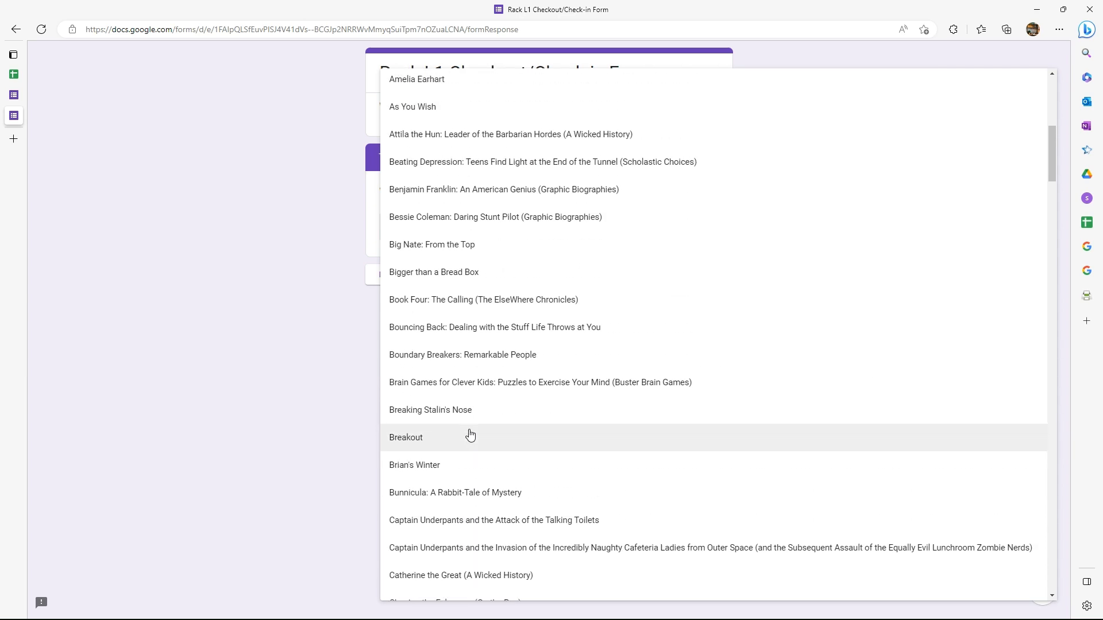
scroll(460, 425, down, 20)
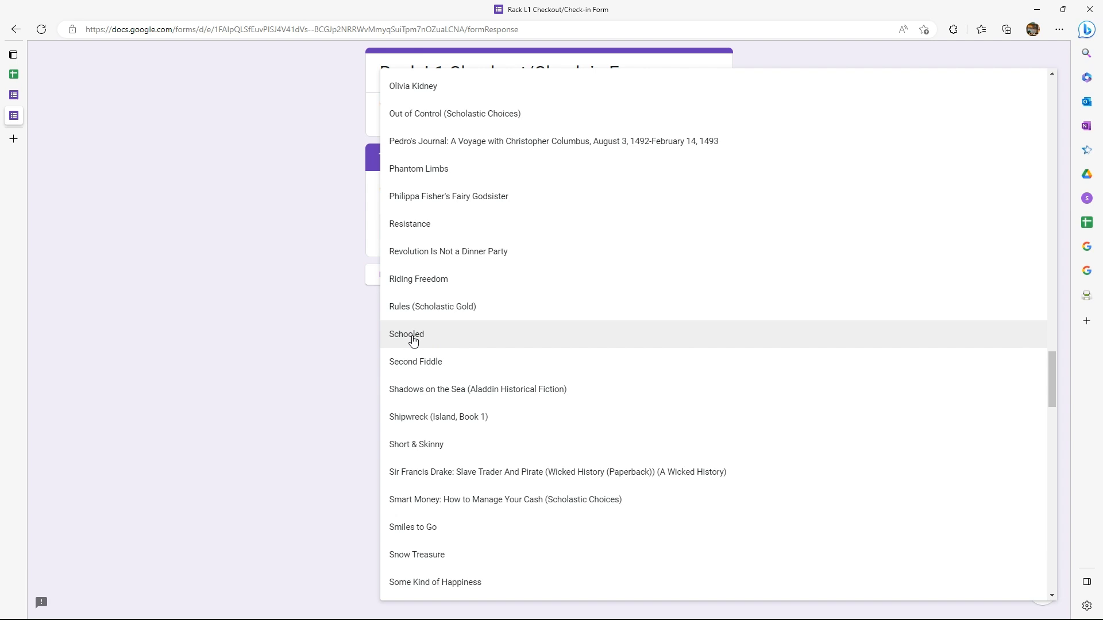
scroll(413, 340, down, 15)
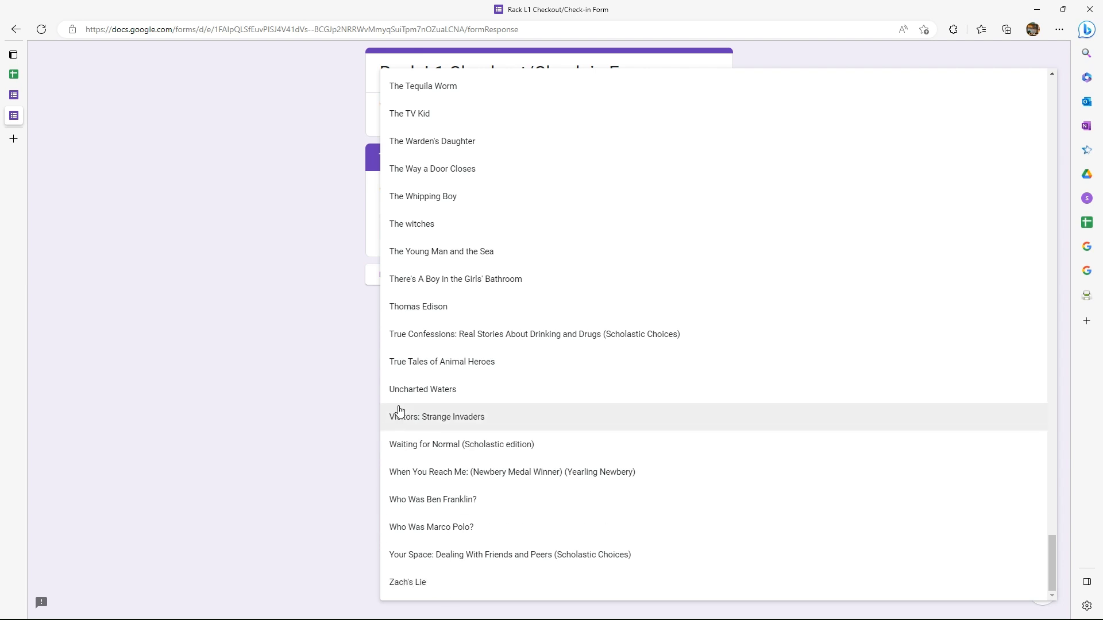
scroll(400, 410, up, 20)
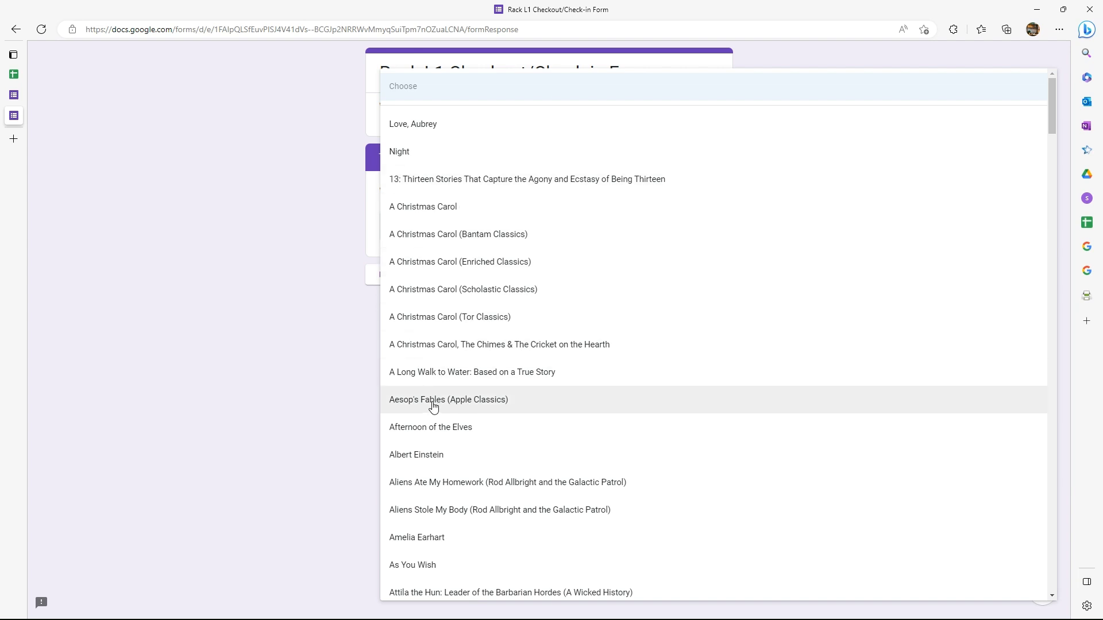
scroll(435, 409, down, 6)
scroll(435, 410, down, 7)
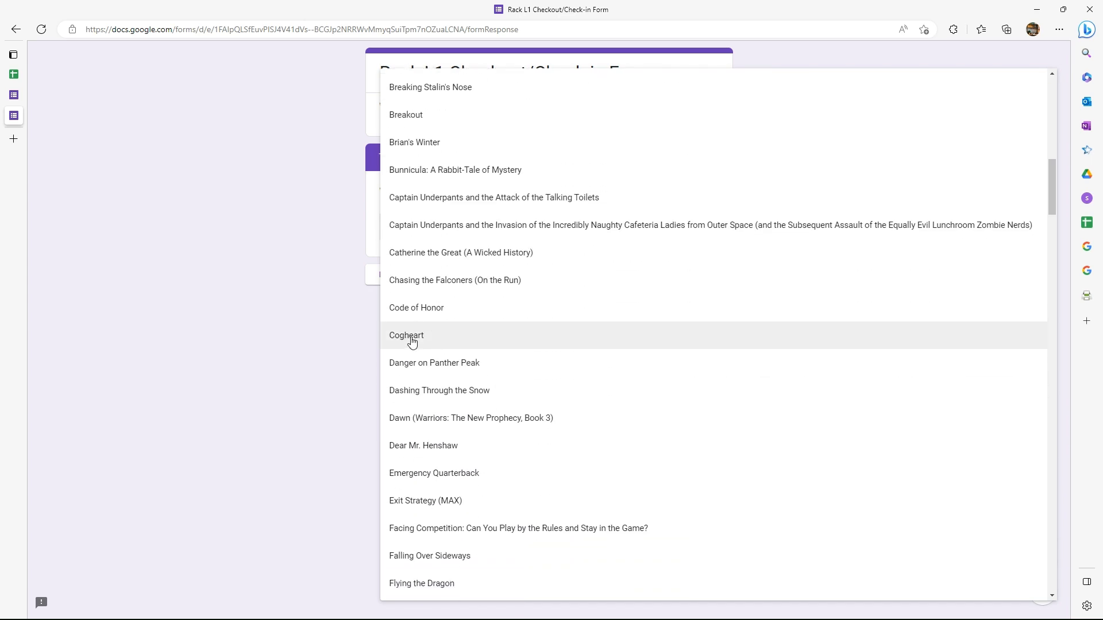
click(412, 339)
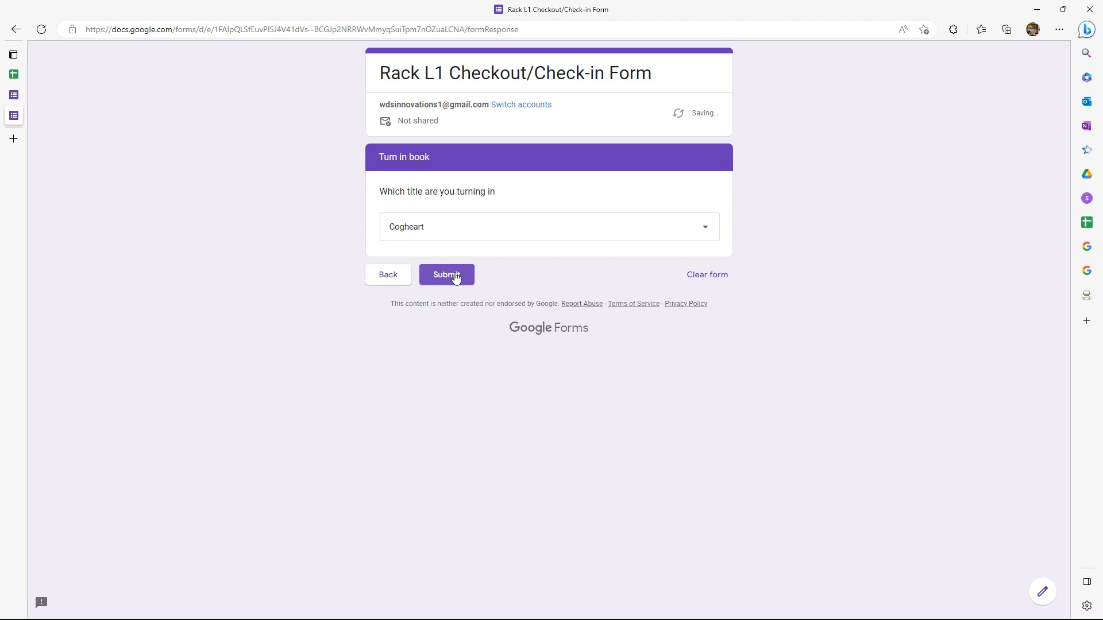
Leave the preview for the form editor and look through the book titles in the turn-in question.
click(1041, 593)
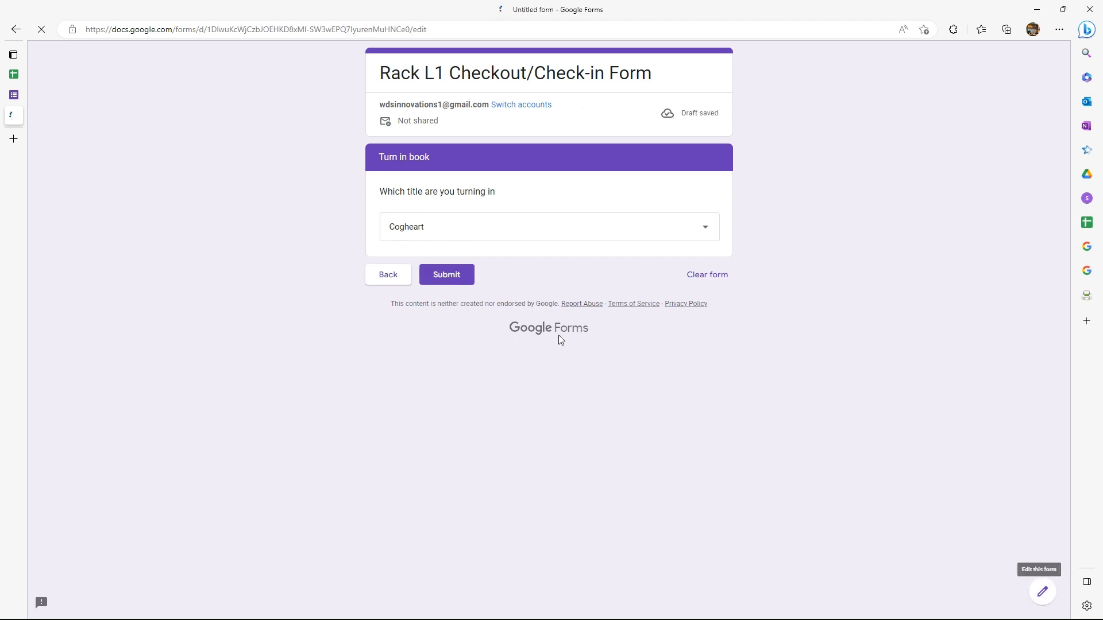
scroll(817, 389, down, 20)
scroll(816, 394, down, 17)
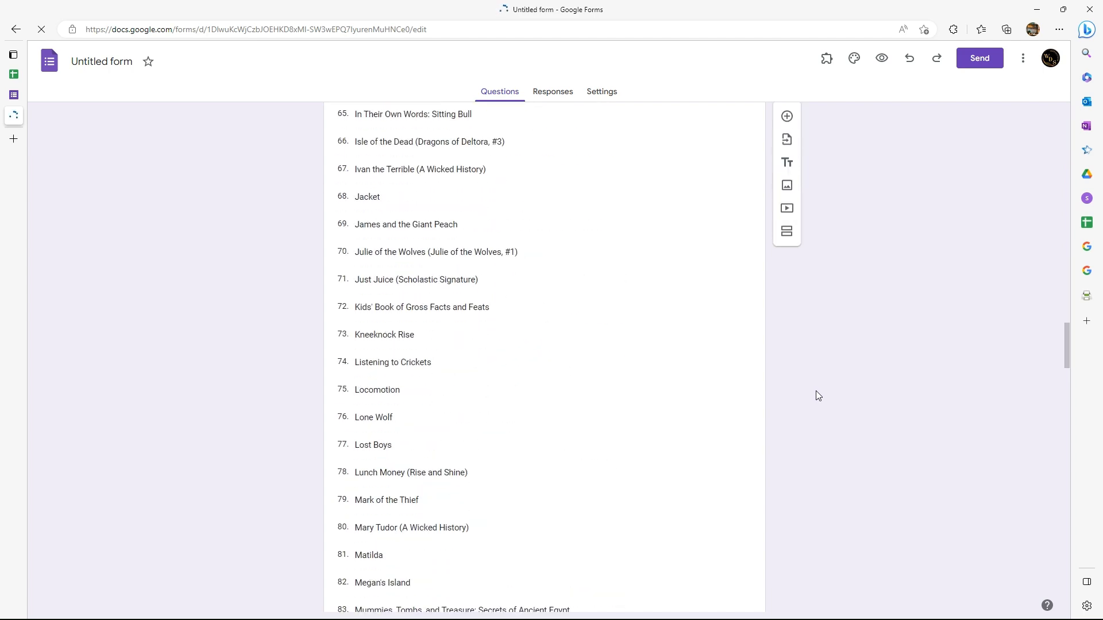
scroll(817, 397, down, 20)
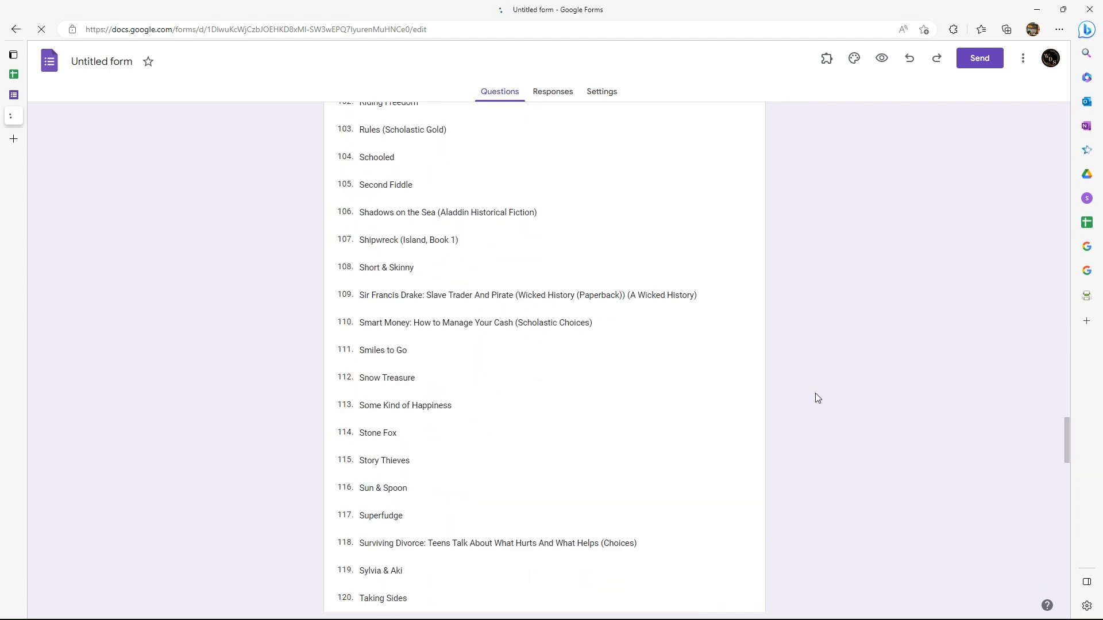
scroll(817, 394, down, 8)
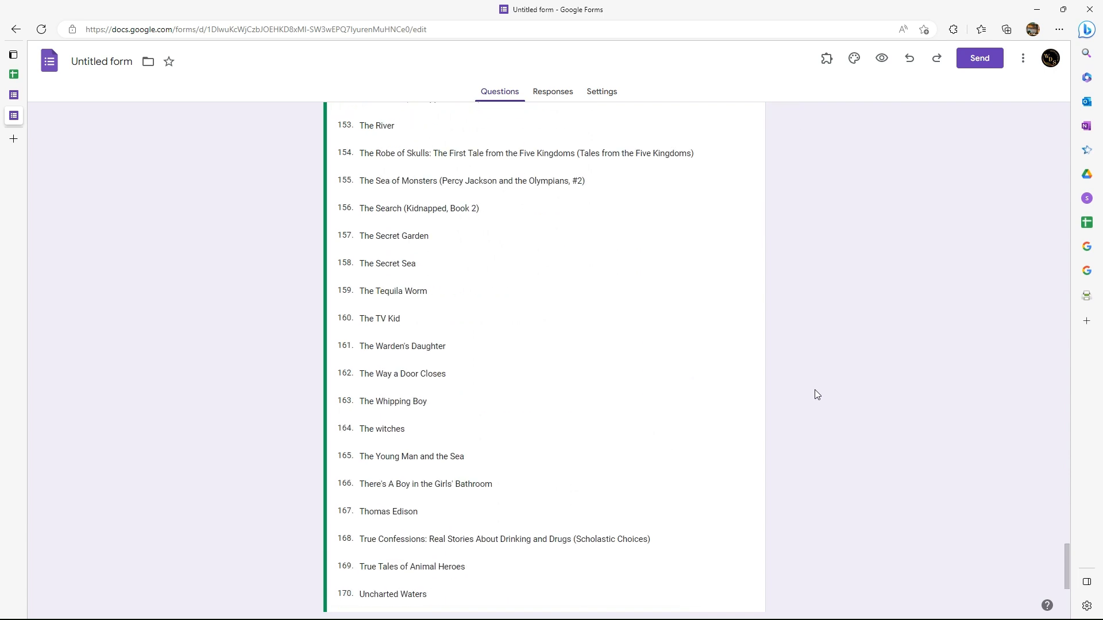
Switch to the library spreadsheet and create a filter on the header row of the Basic Info sheet.
click(13, 74)
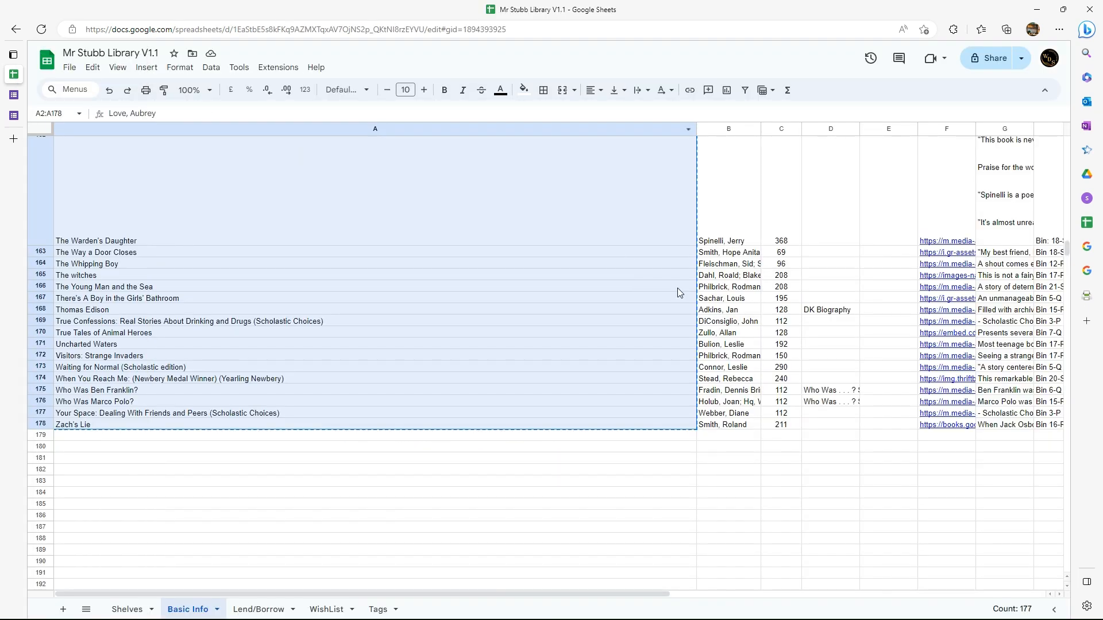
scroll(772, 395, up, 15)
scroll(772, 397, up, 5)
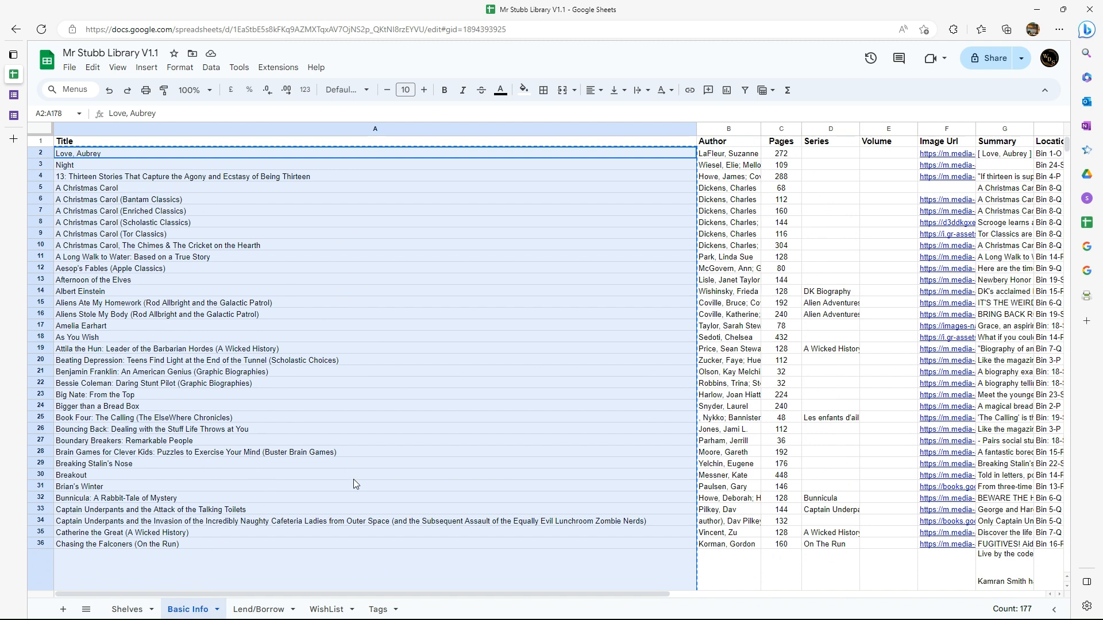
scroll(354, 480, right, 8)
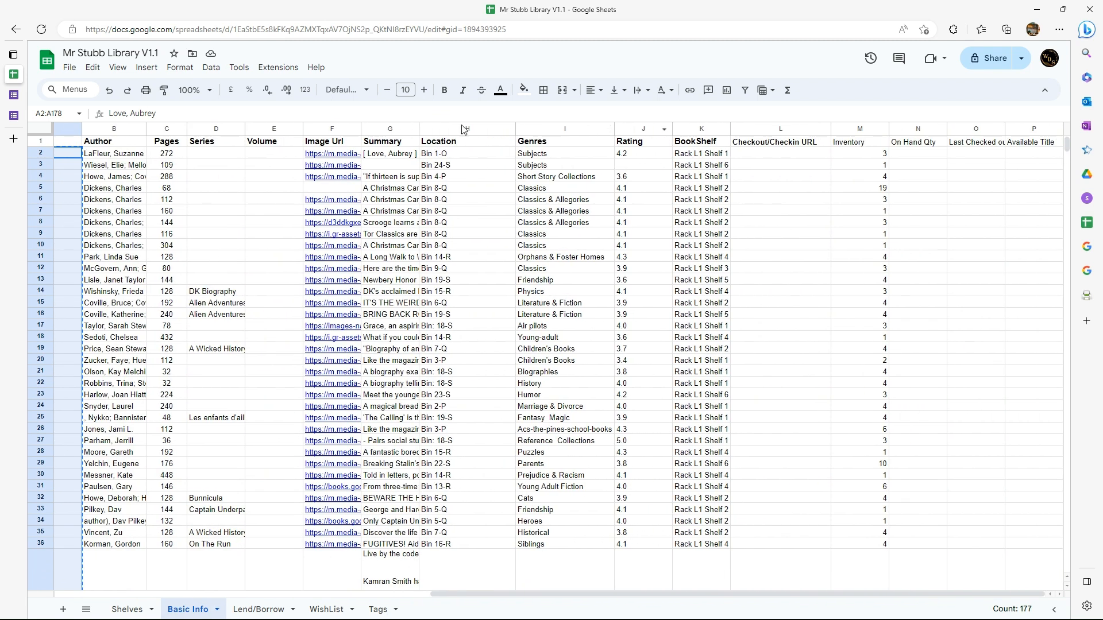
click(40, 140)
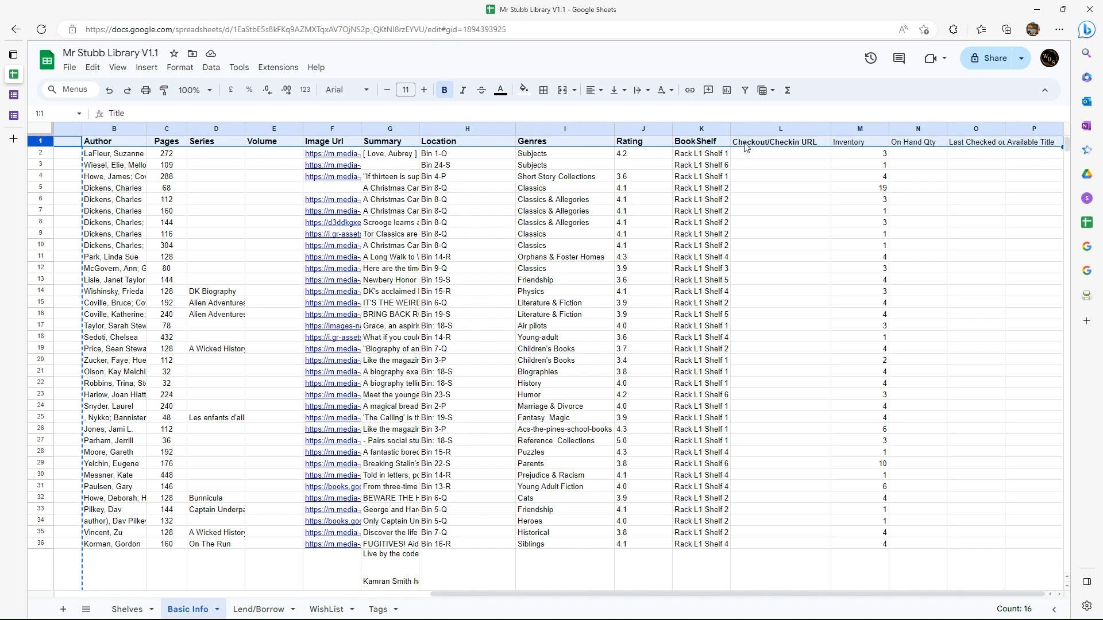
click(745, 91)
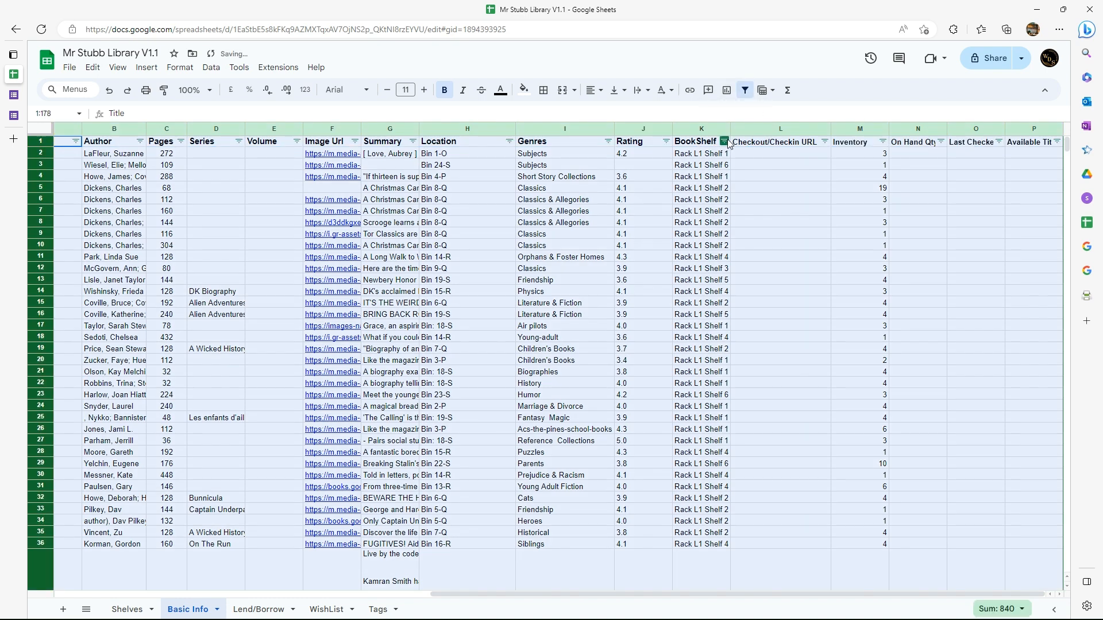
Filter the BookShelf column to show only Rack L1 Shelf 1.
click(724, 141)
click(609, 283)
click(623, 331)
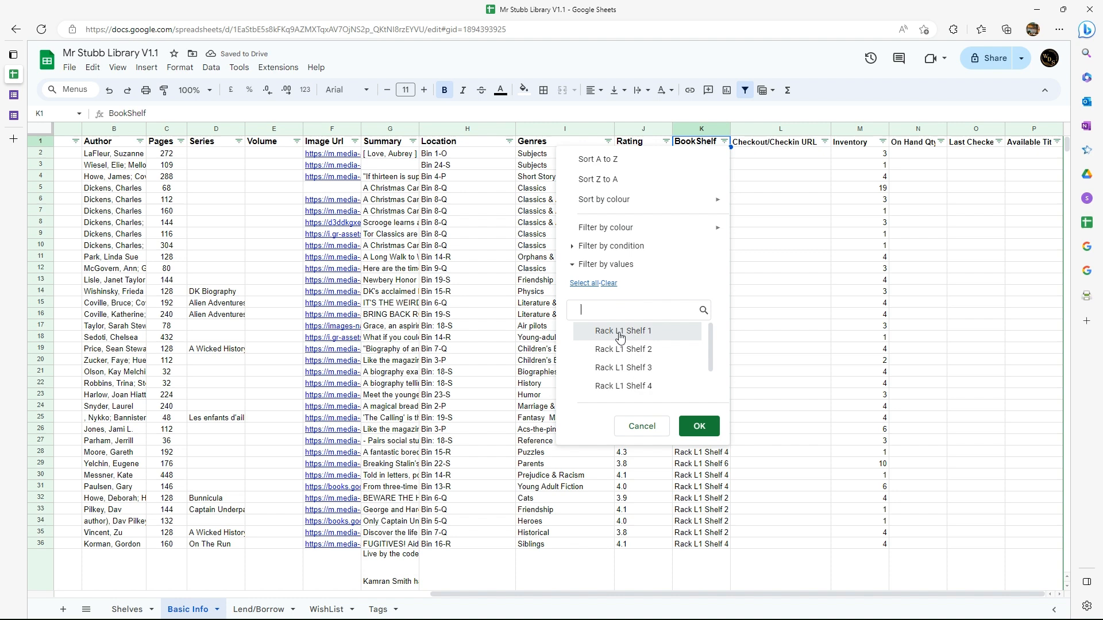
click(699, 426)
Copy the filtered book titles in the Title column, from "Love, Aubrey" to "Your Space: Dealing With Friends and Peers (Scholastic Choices)".
scroll(213, 282, left, 10)
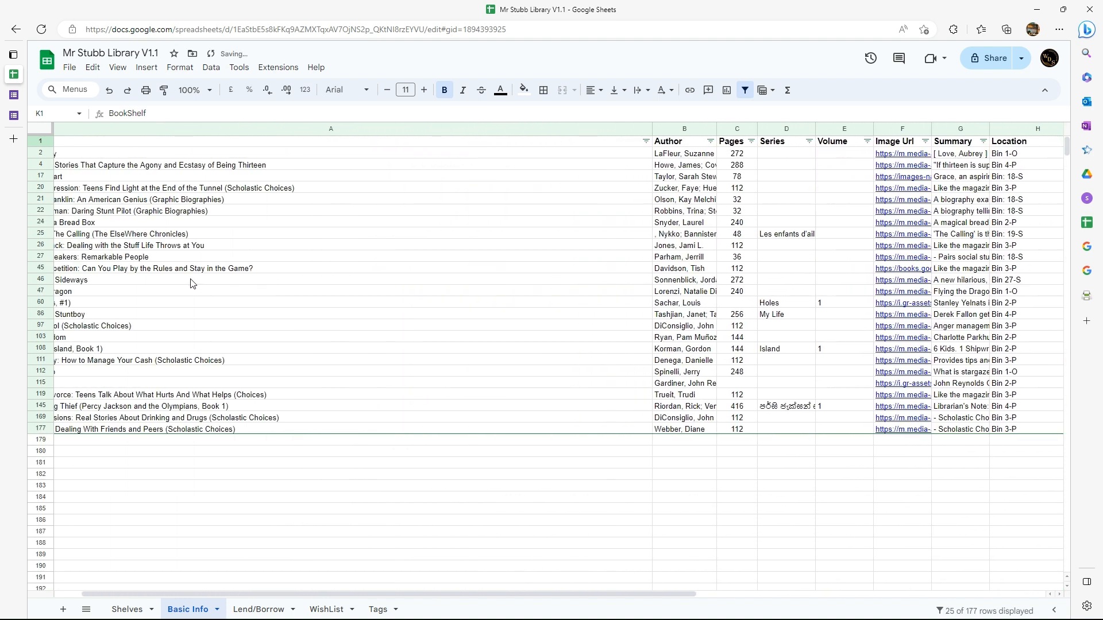
click(201, 282)
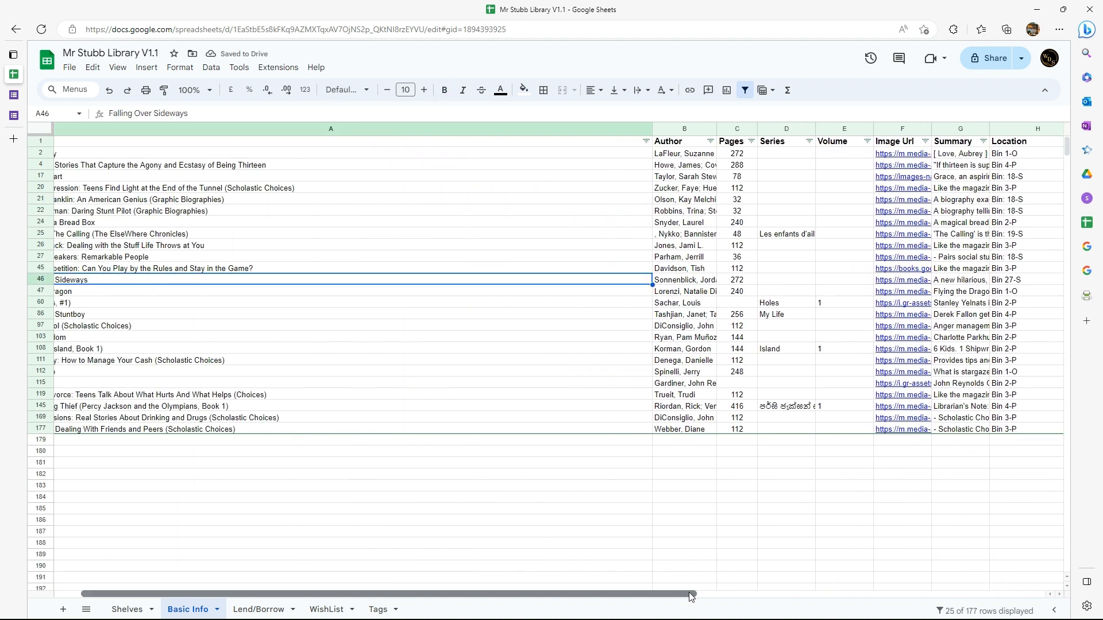
scroll(715, 594, left, 2)
drag(97, 156, 95, 428)
right_click(95, 429)
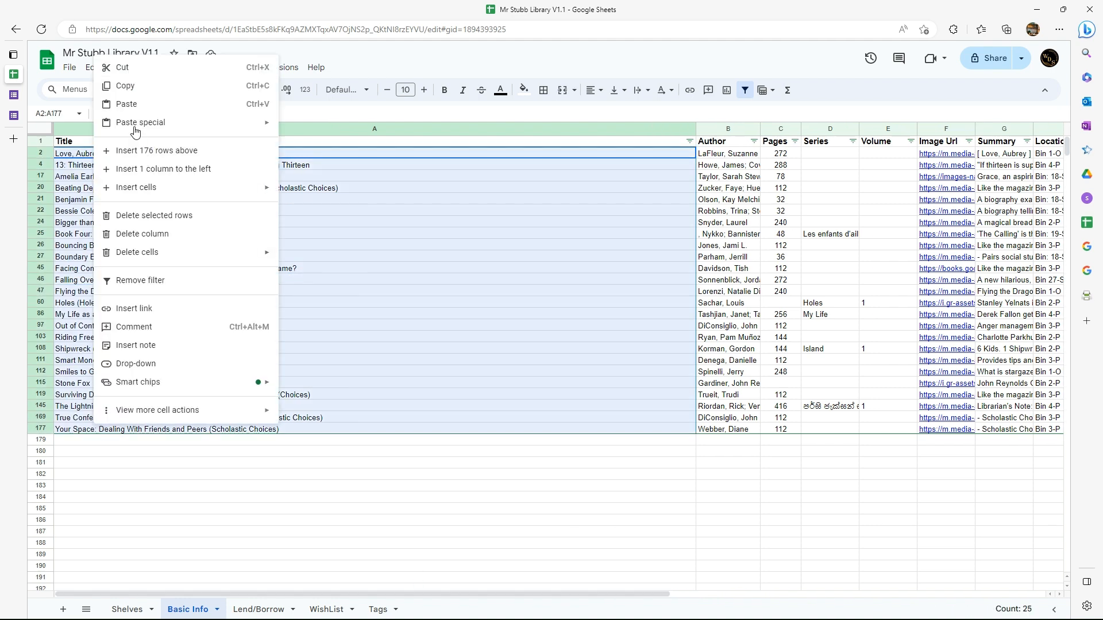
click(123, 85)
Switch back to the form and add a section titled "Your Info" after the turn-in question.
mouse_move(16, 96)
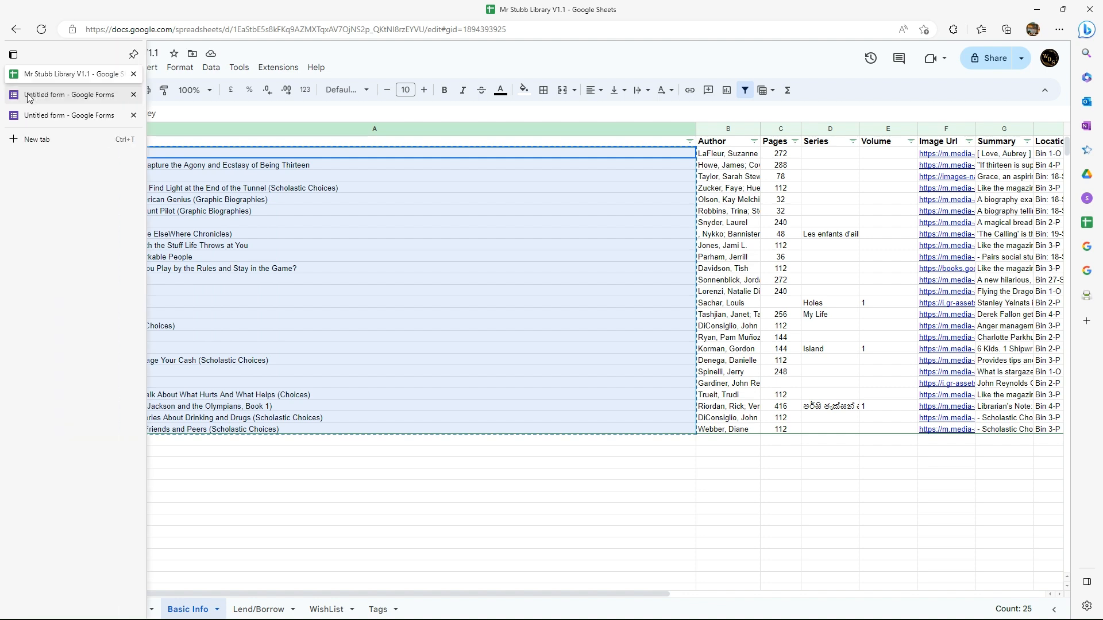
click(78, 99)
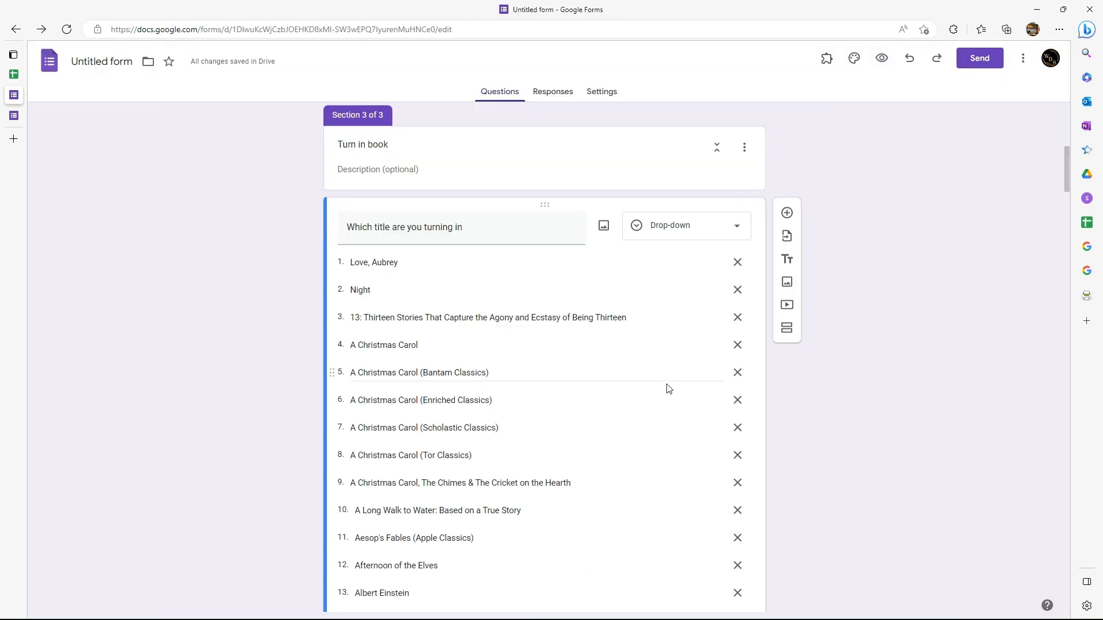
scroll(451, 237, up, 5)
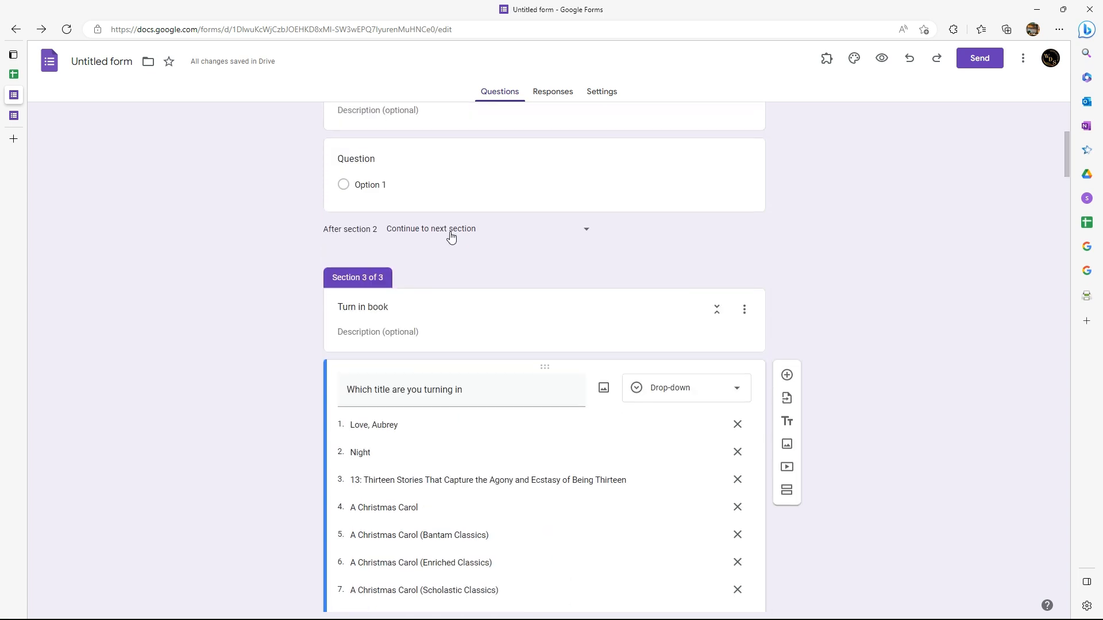
scroll(444, 264, down, 2)
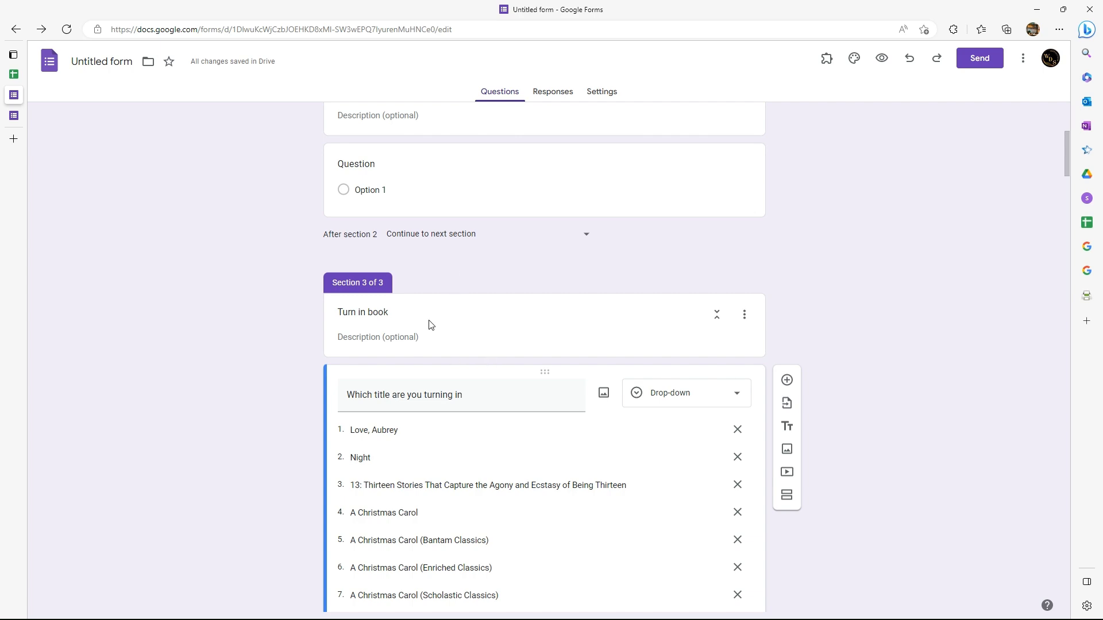
scroll(425, 322, down, 20)
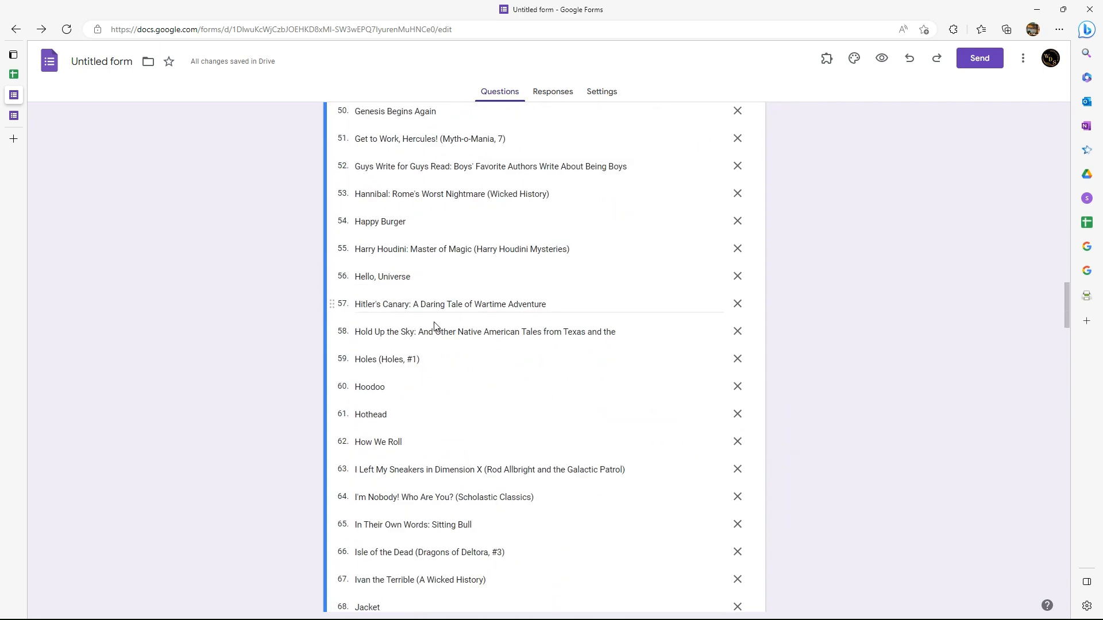
scroll(432, 330, down, 20)
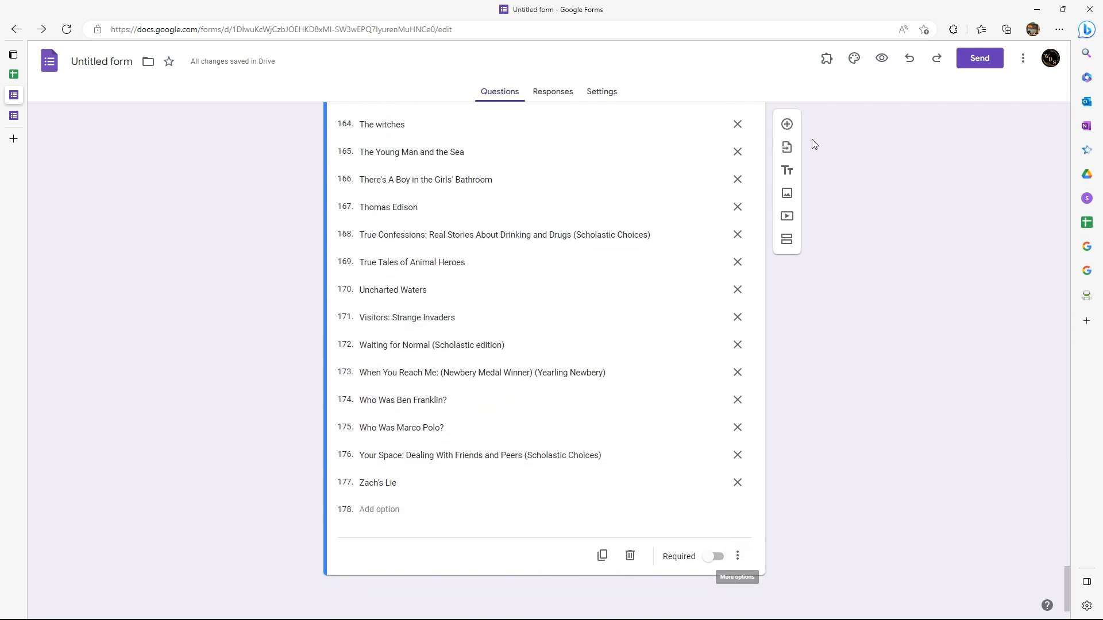
click(787, 239)
scroll(392, 538, down, 2)
drag(412, 524, 3, 524)
mouse_move(3, 524)
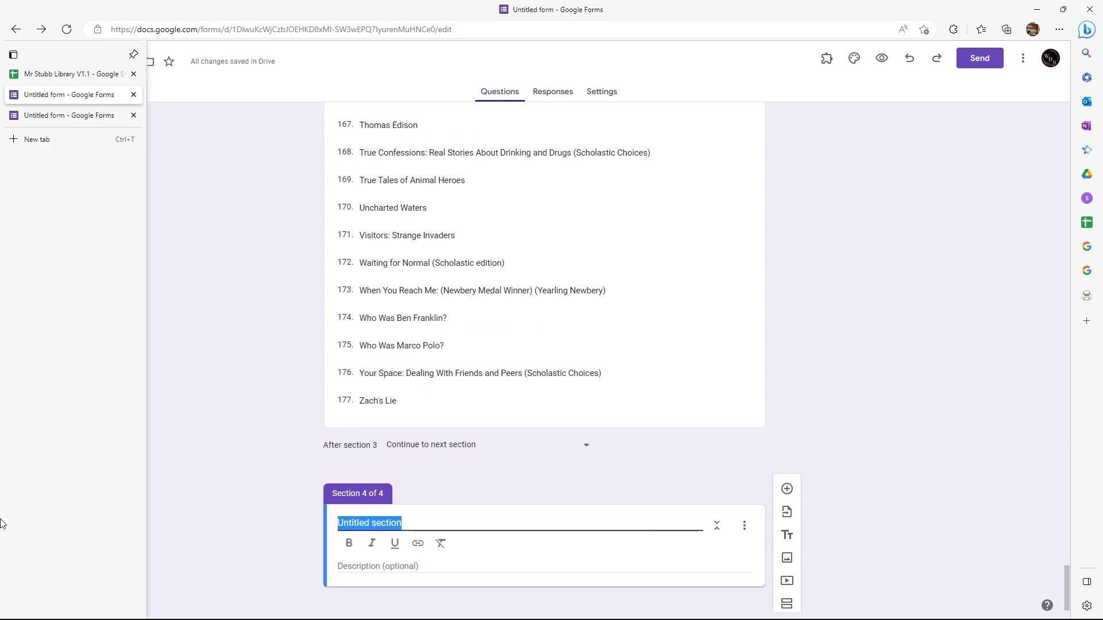
text(Your Info)
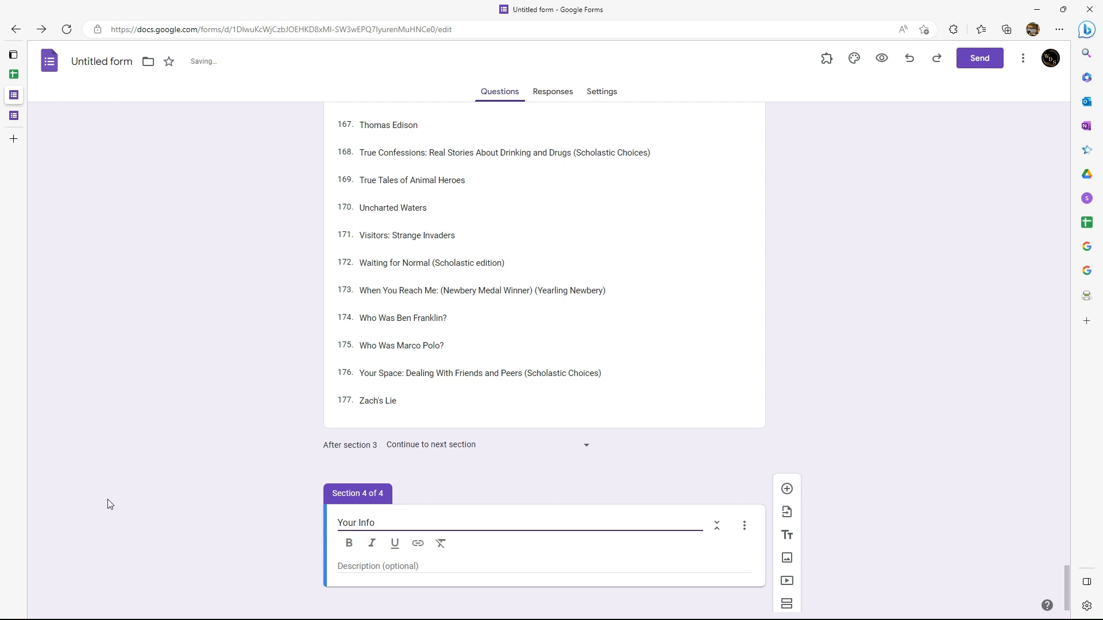
Add a short-answer question "What is your first and last name?" to the Your Info section.
scroll(477, 504, down, 1)
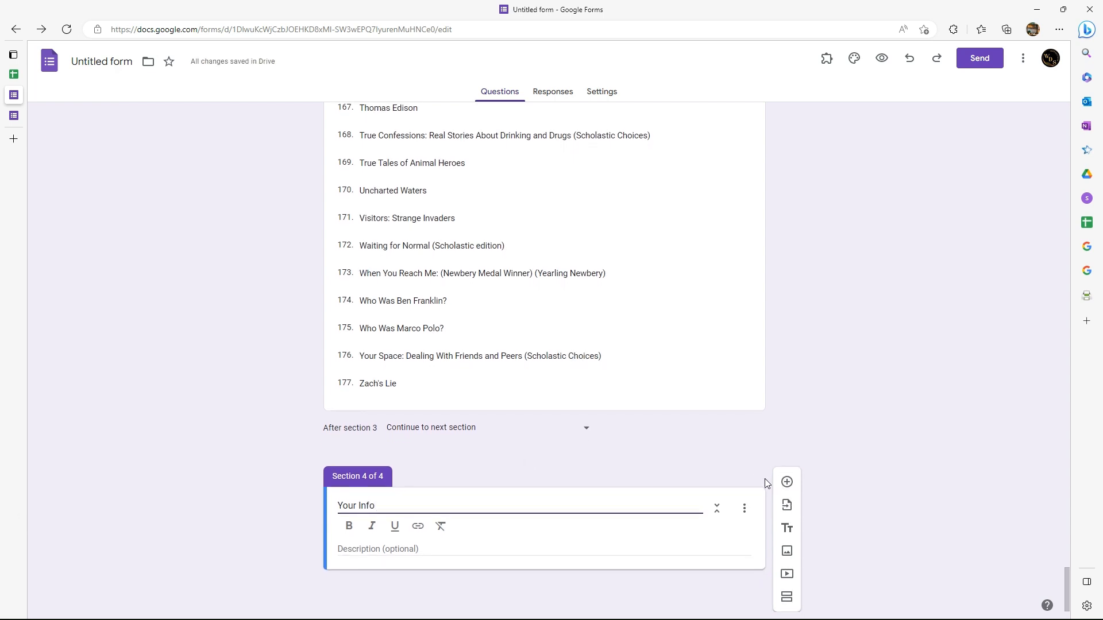
click(787, 482)
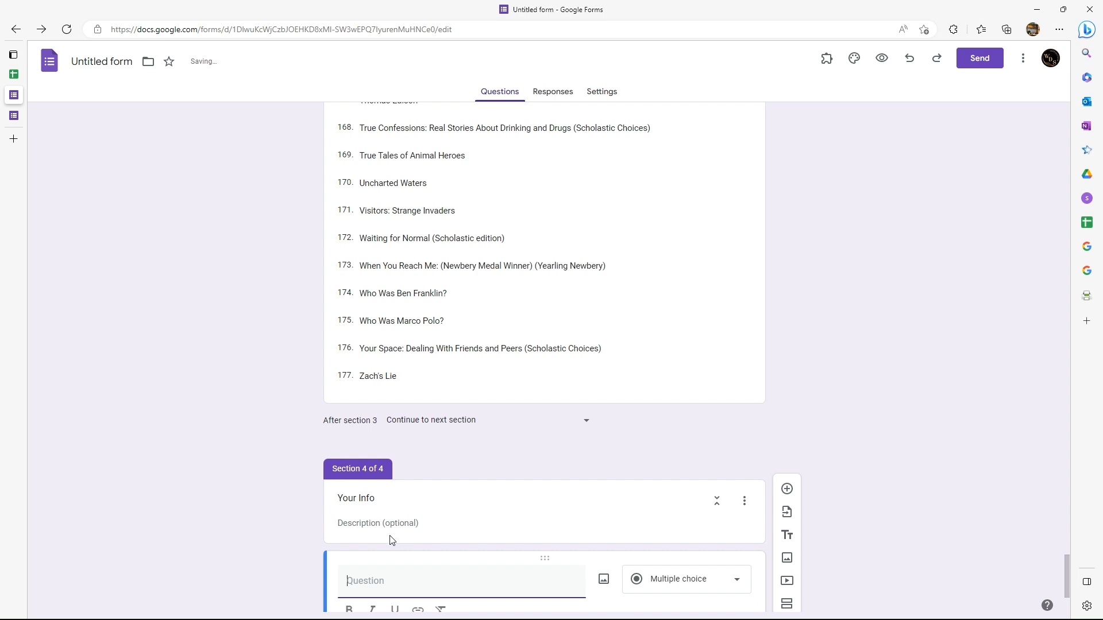
text(Wh)
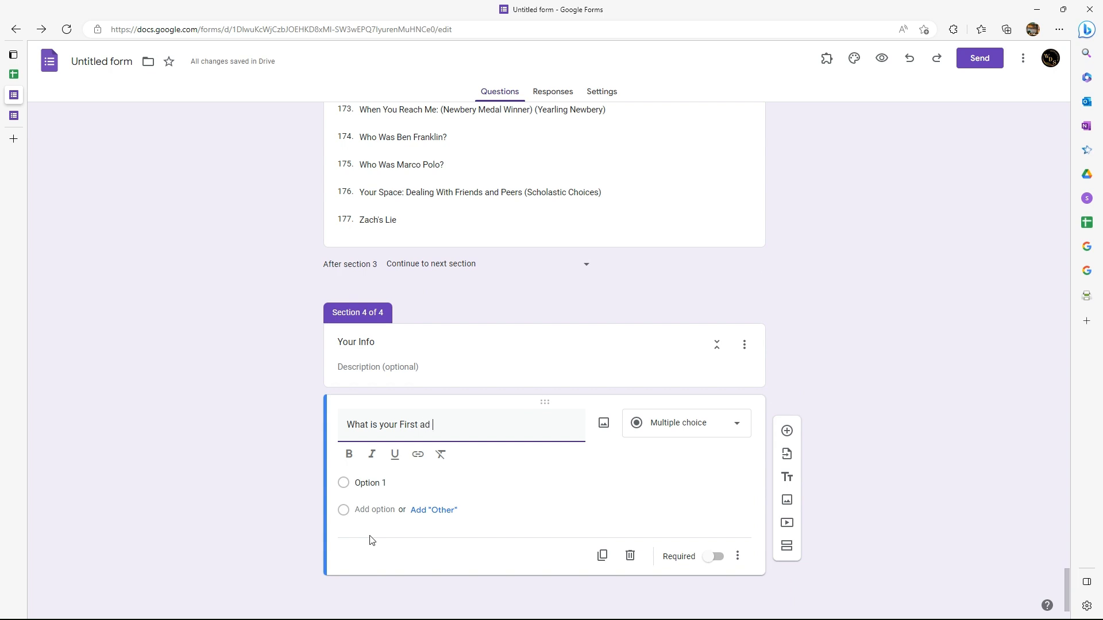
text(at is your fi)
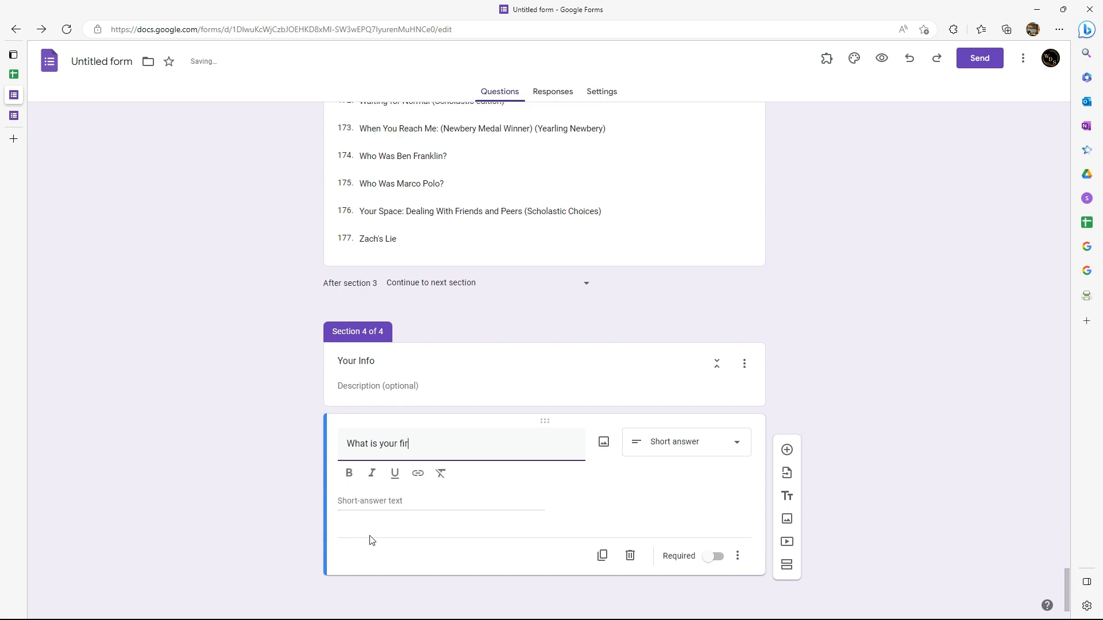
text(rst and last name?)
Add a multiple-choice question "Which class period are you in" below the name question.
click(789, 452)
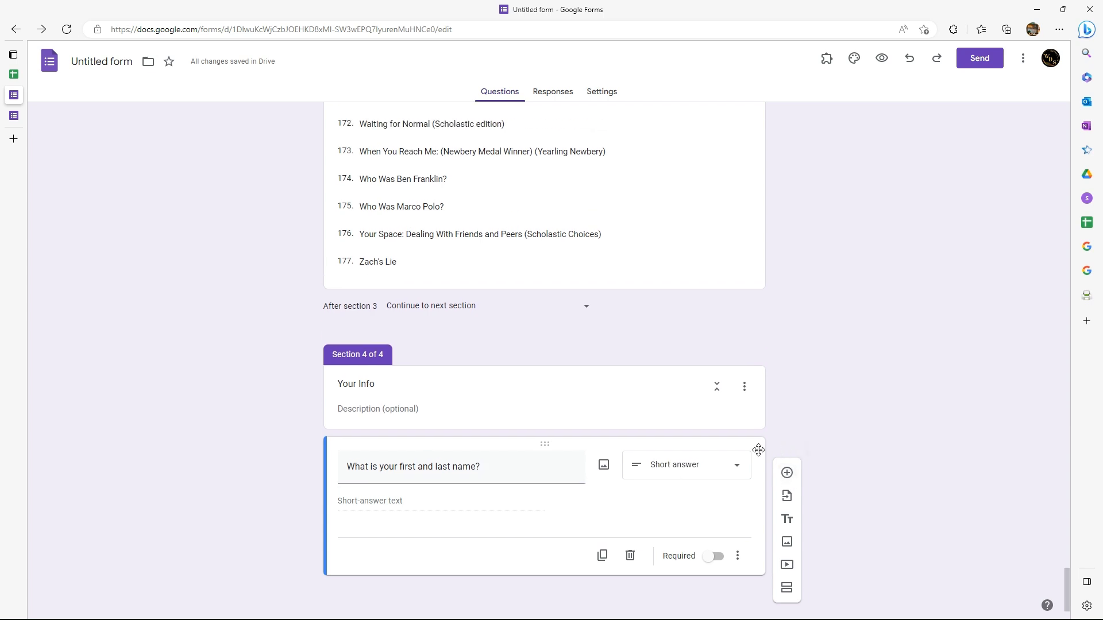
click(788, 472)
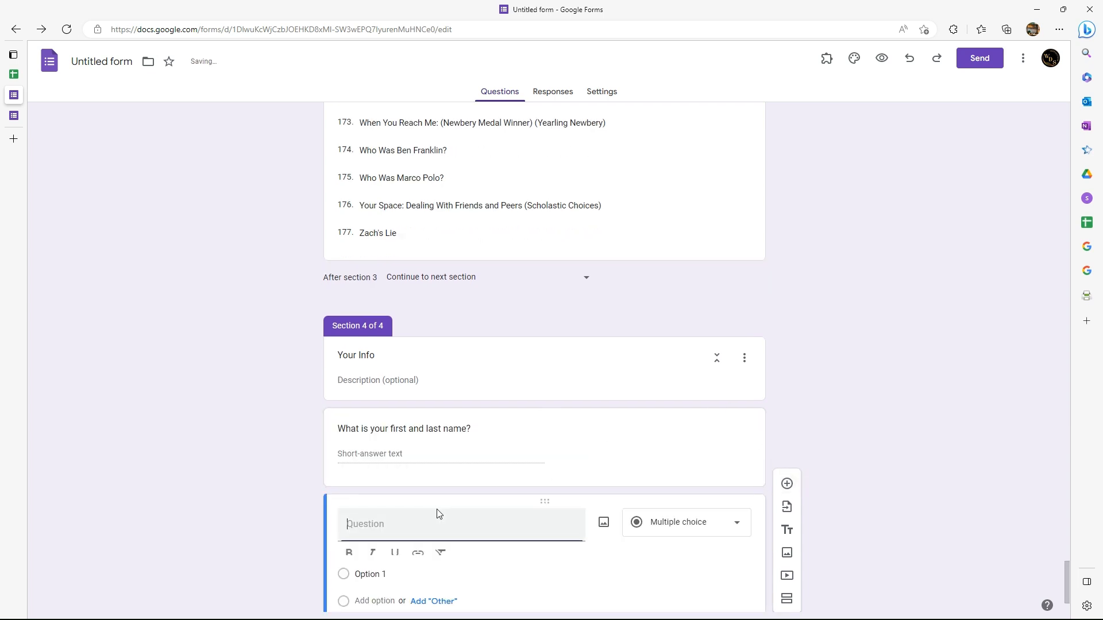
text(Which class)
key(BackSpace)
text(period are you in)
Add the answer options 1st, 2nd, 3rd, 4th, 5th, 6th, 7th and 8th to the class period question.
click(380, 482)
text(1st)
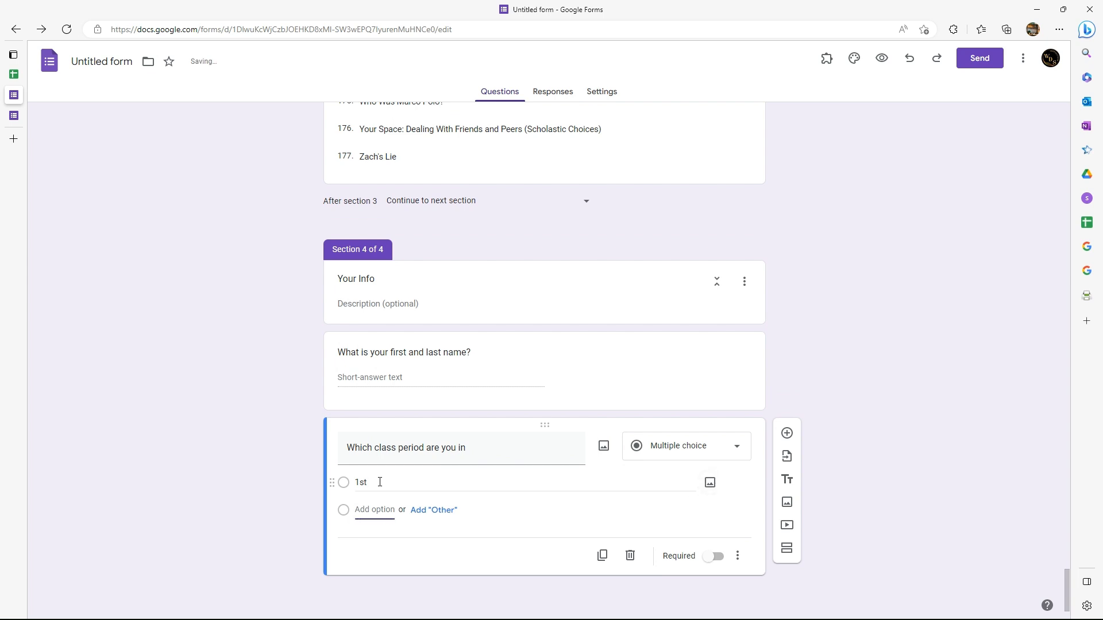
key(Return)
text(2nd)
key(Tab)
key(Tab)
key(Tab)
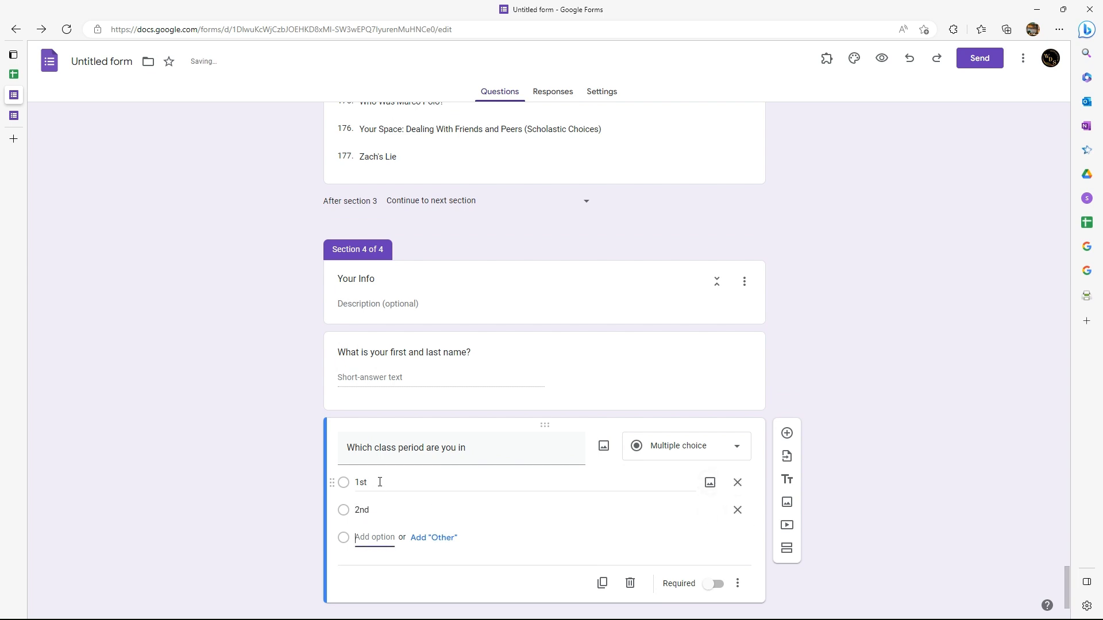
text(3rd)
key(Tab)
key(Tab)
key(Tab)
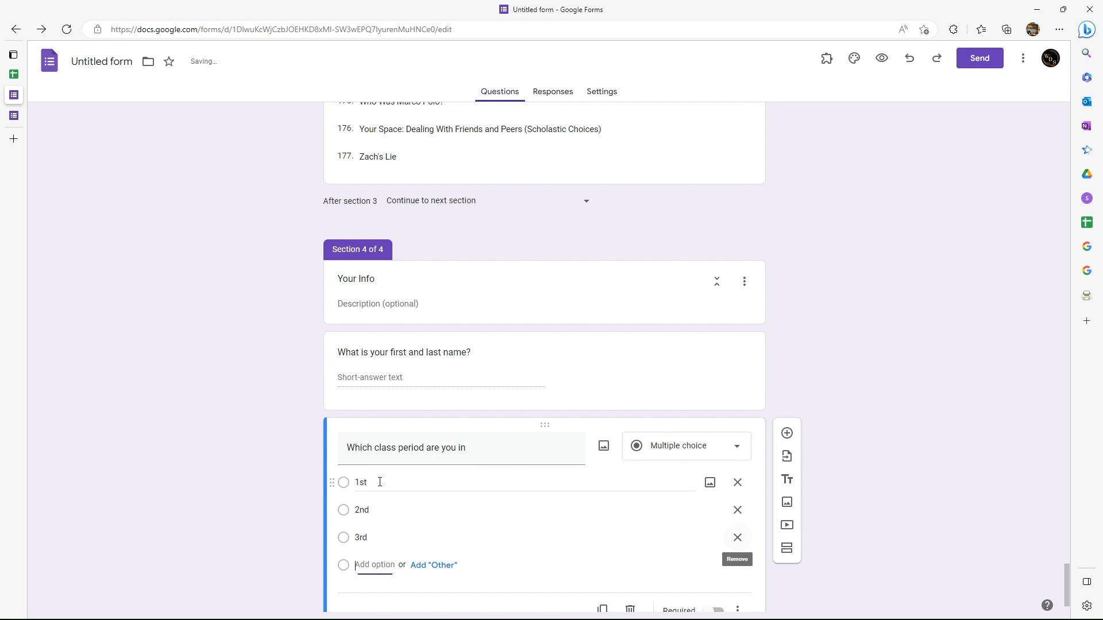
text(4th)
key(Tab)
key(Tab)
key(Tab)
text(5th)
key(Tab)
key(Tab)
key(Tab)
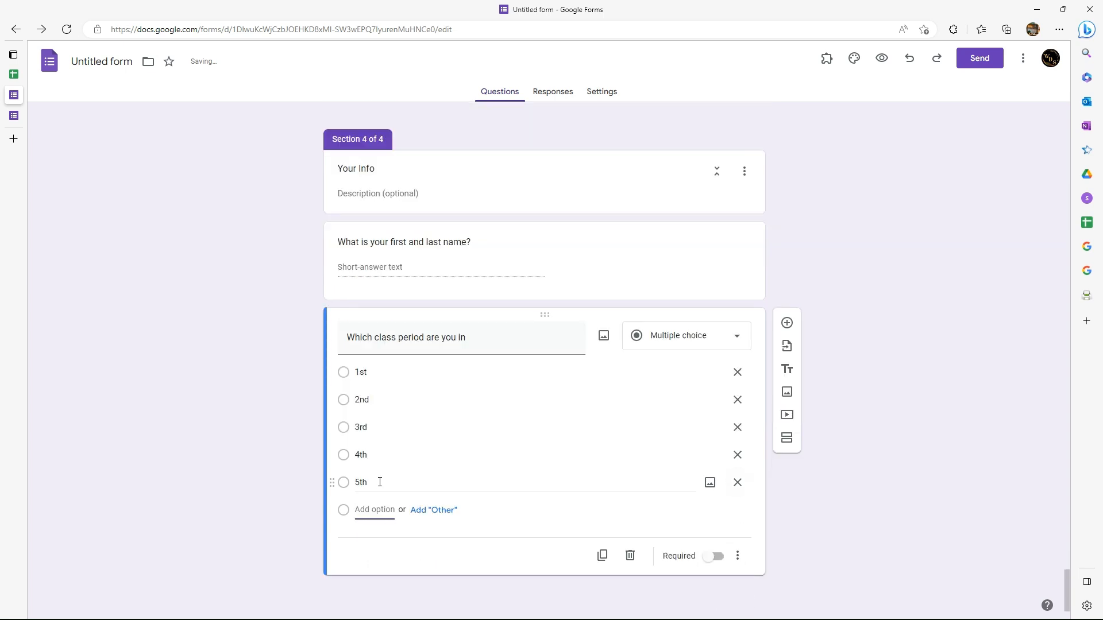
text(6th)
key(Tab)
key(Tab)
key(Tab)
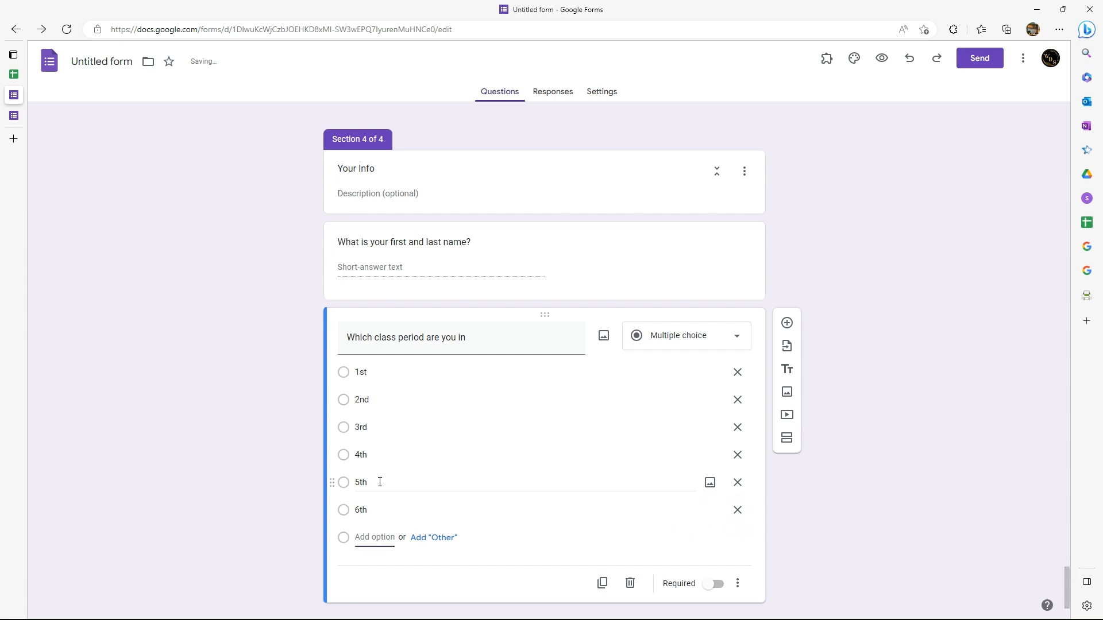
text(7th)
key(Tab)
key(Tab)
key(Tab)
text(8th)
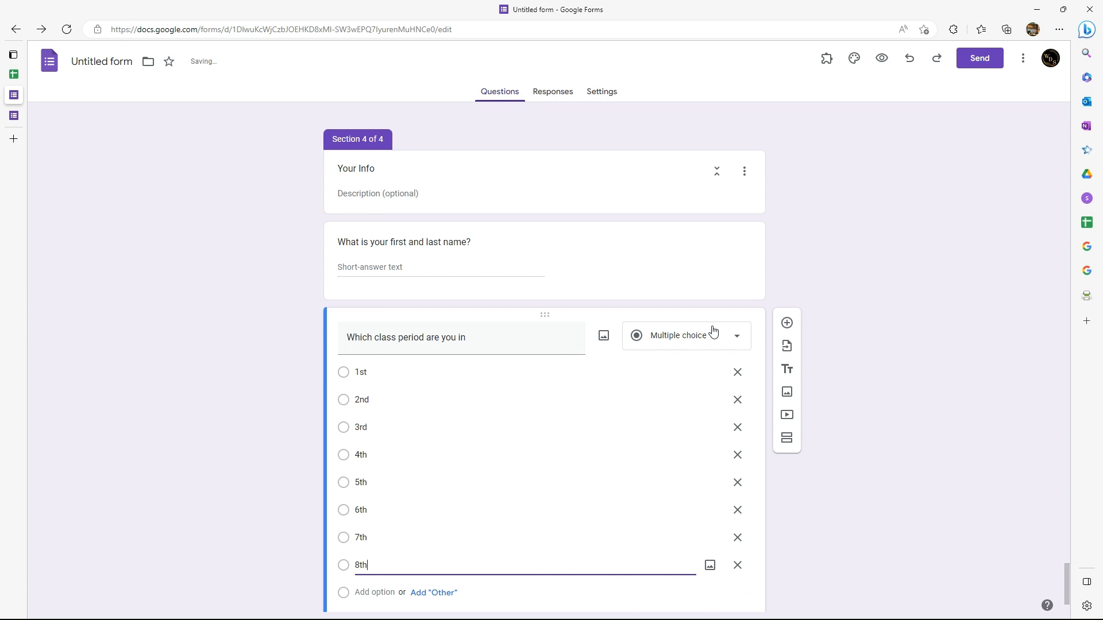
Change the class period question's type to Drop-down.
click(732, 338)
click(660, 379)
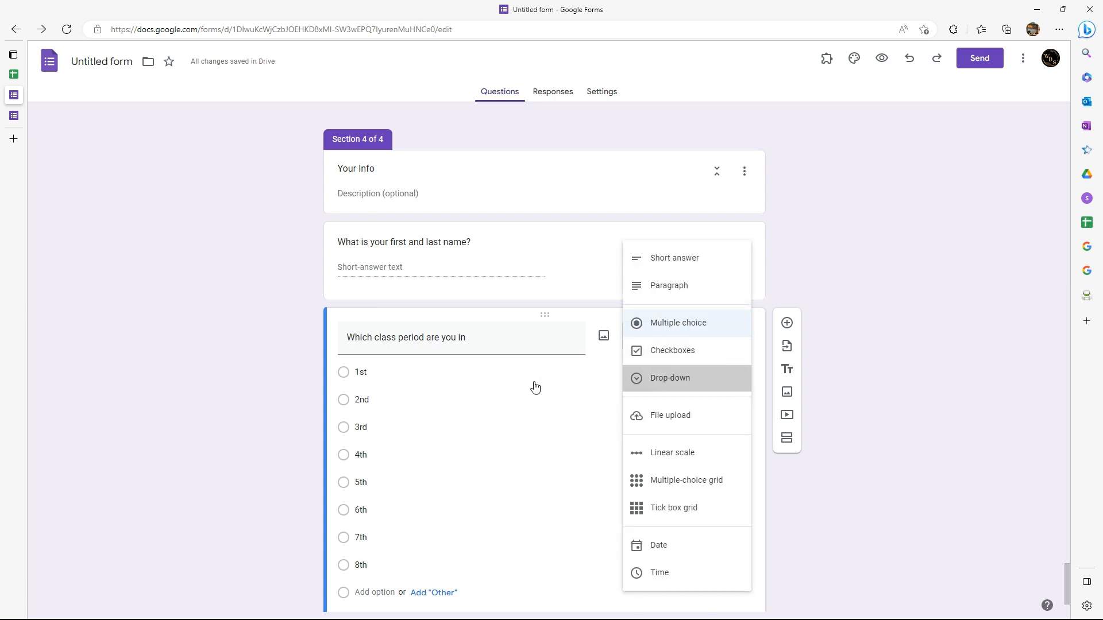
scroll(534, 400, down, 2)
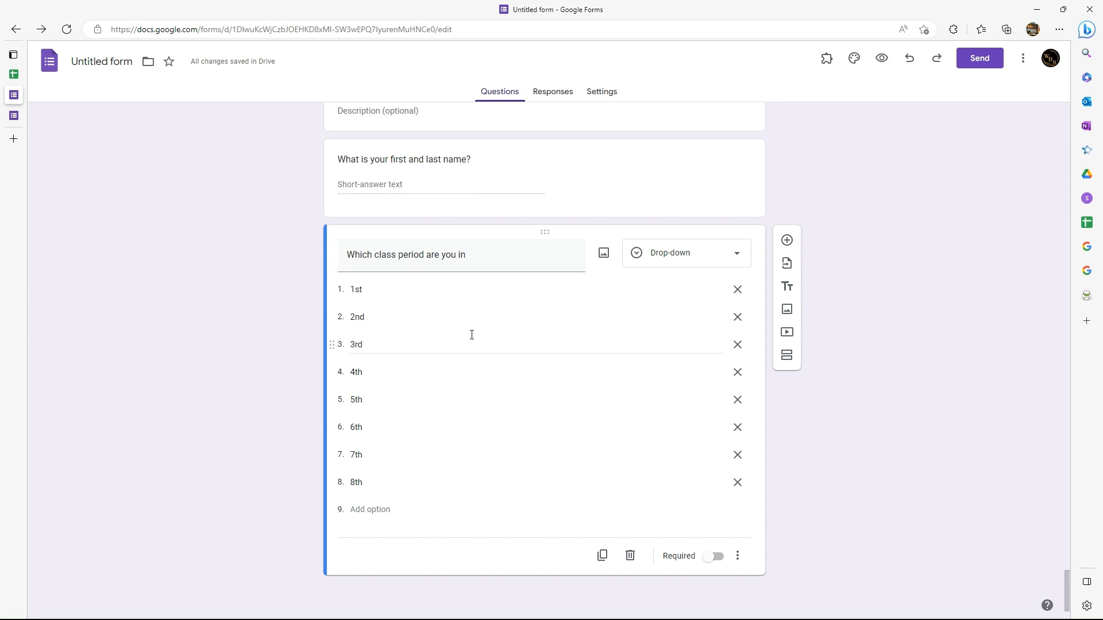
scroll(436, 362, up, 3)
scroll(439, 371, down, 3)
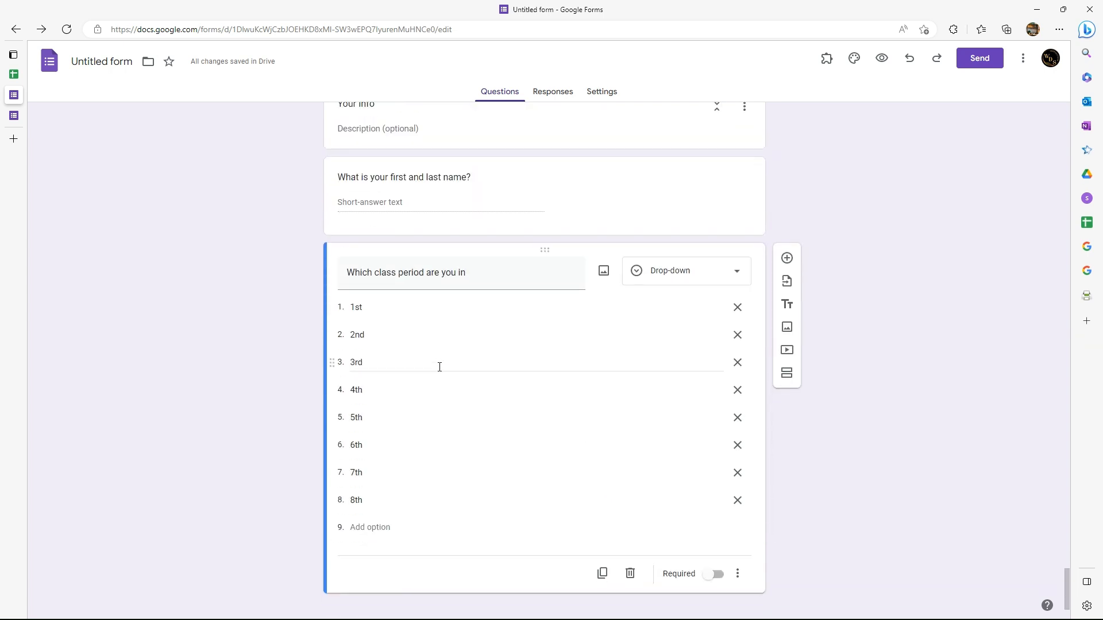
Add a Date question titled "What is today's date" below the class period question.
click(787, 240)
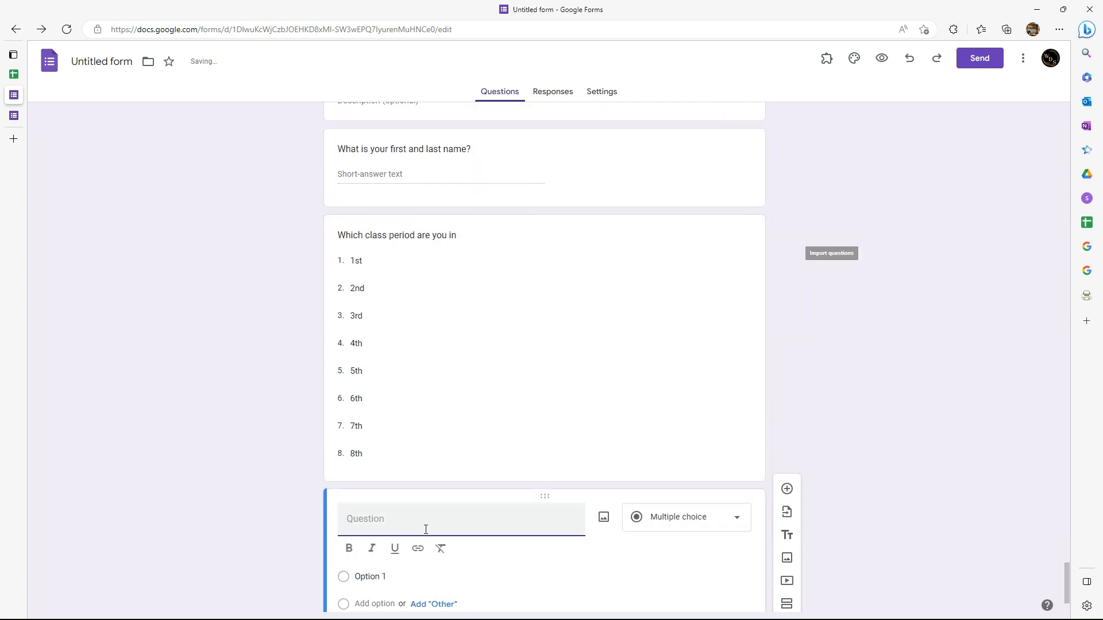
text(What is today)
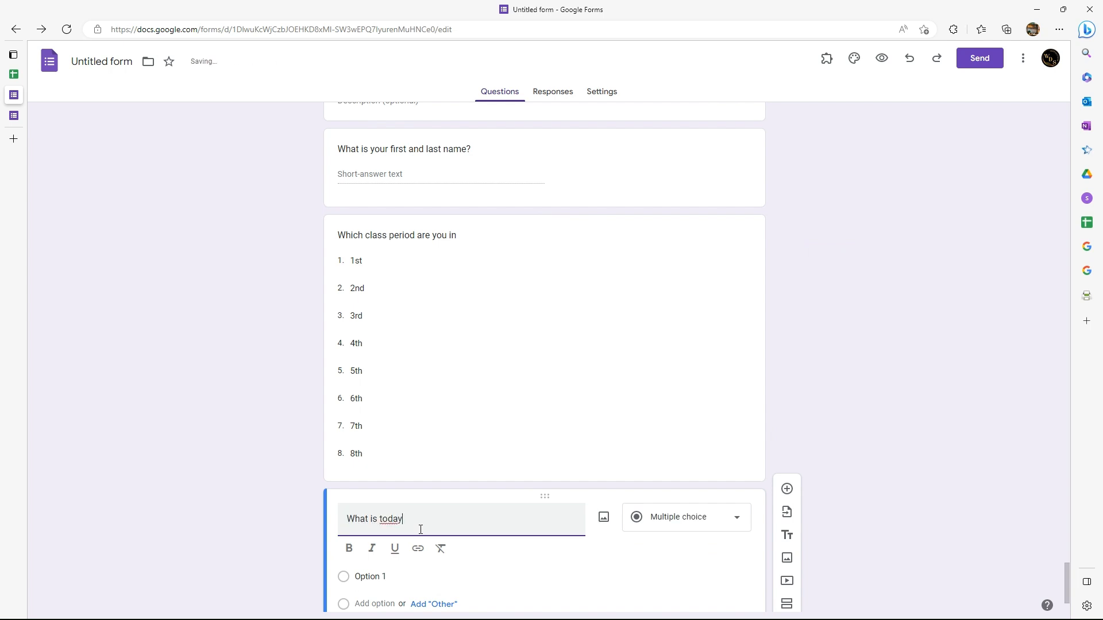
key(BackSpace)
key(BackSpace)
text('s date)
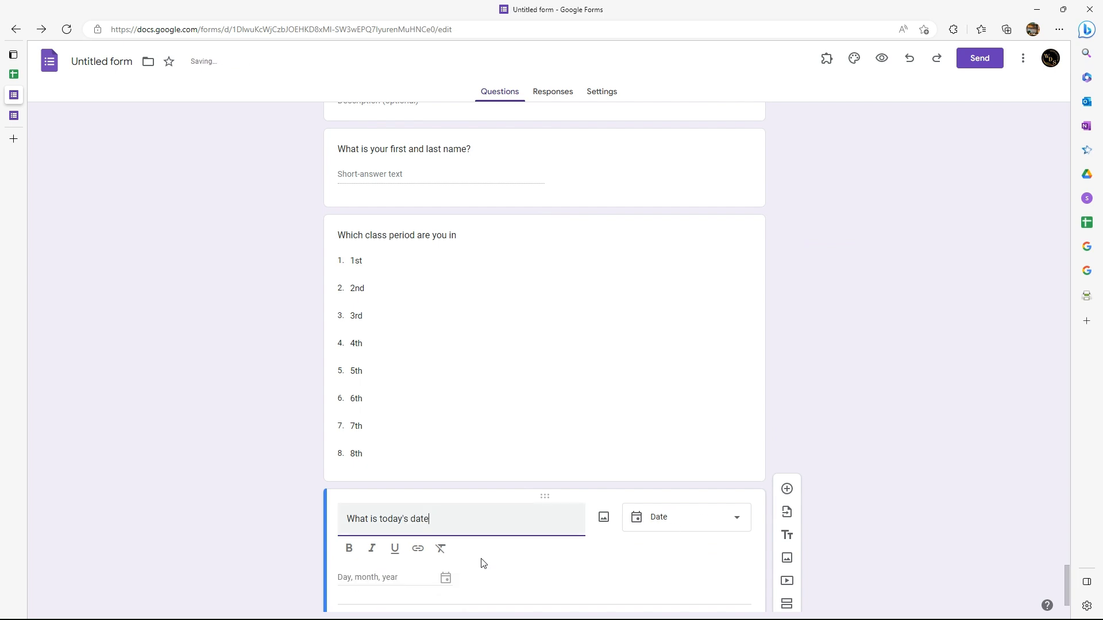
click(516, 556)
scroll(510, 534, down, 2)
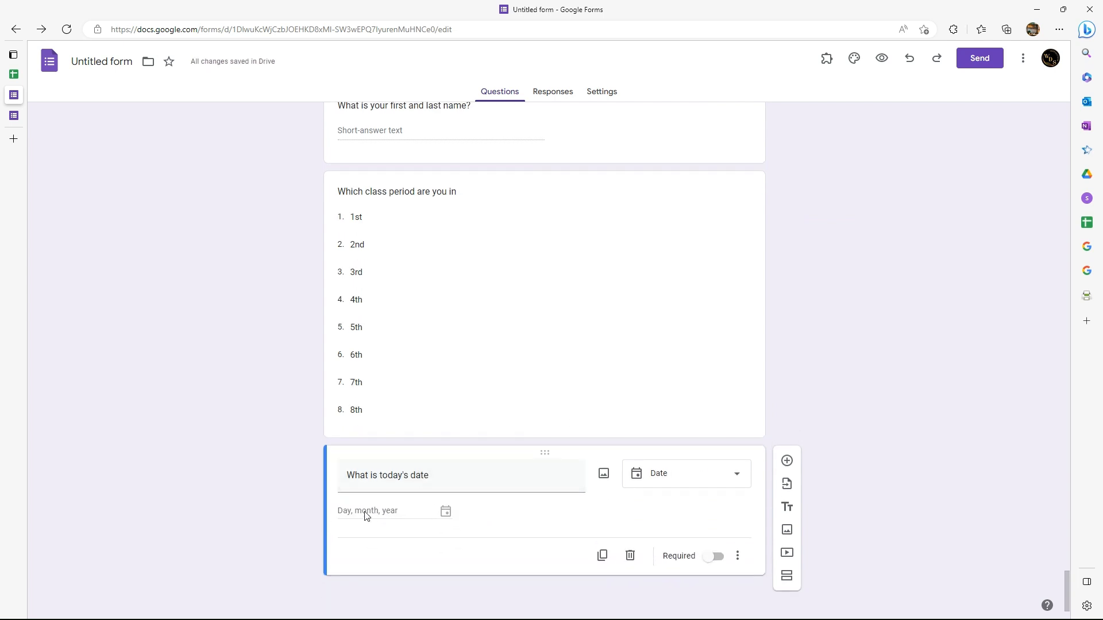
Set the form to go to section 4 (Your Info) after section 3.
scroll(618, 418, up, 6)
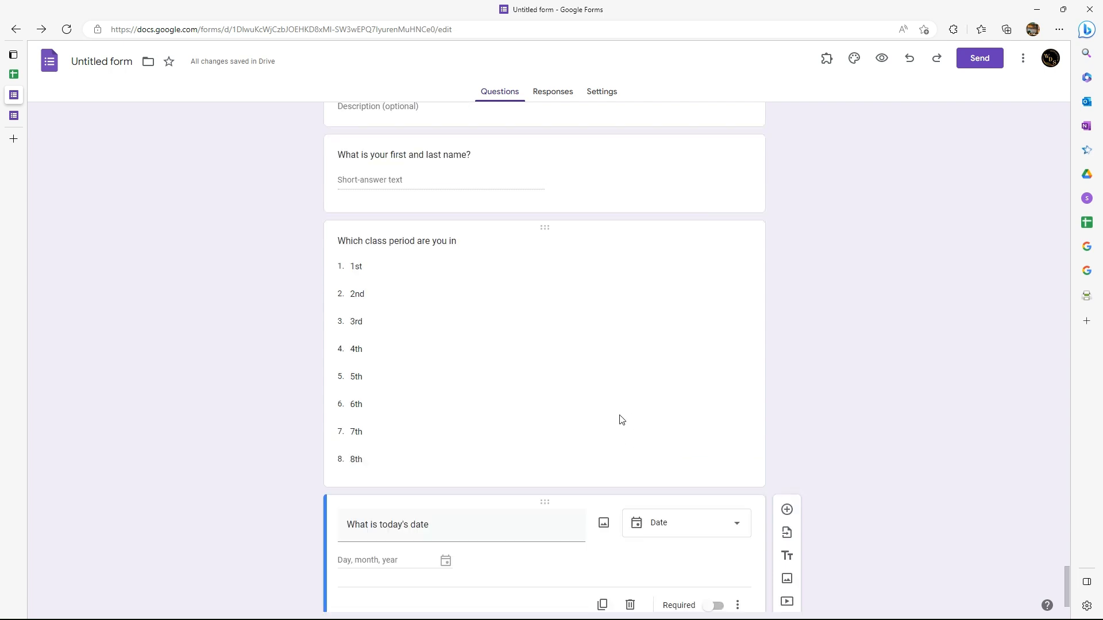
scroll(613, 419, up, 1)
click(429, 372)
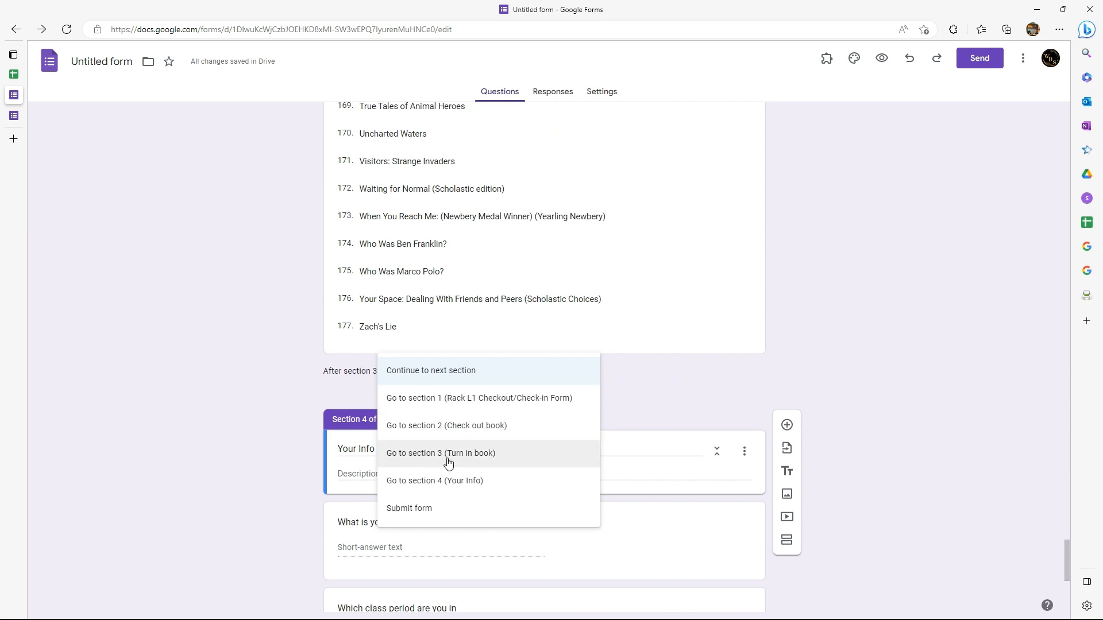
click(448, 484)
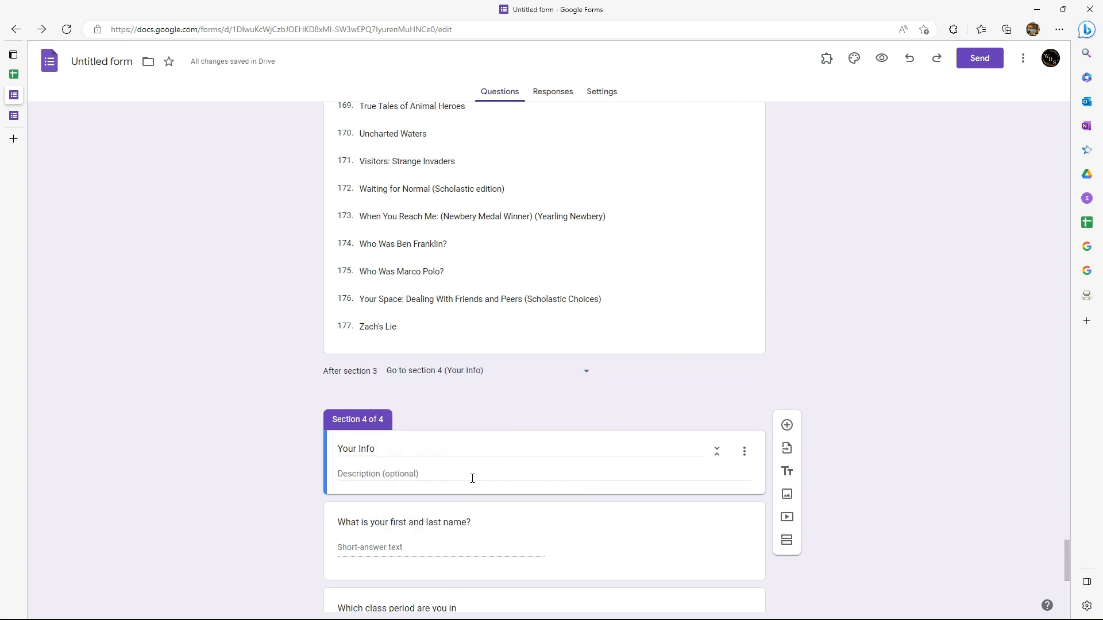
Send section 2 on to section 4 (Your Info) and title its blank question "Which book are you checking out".
scroll(472, 479, up, 20)
scroll(471, 479, up, 20)
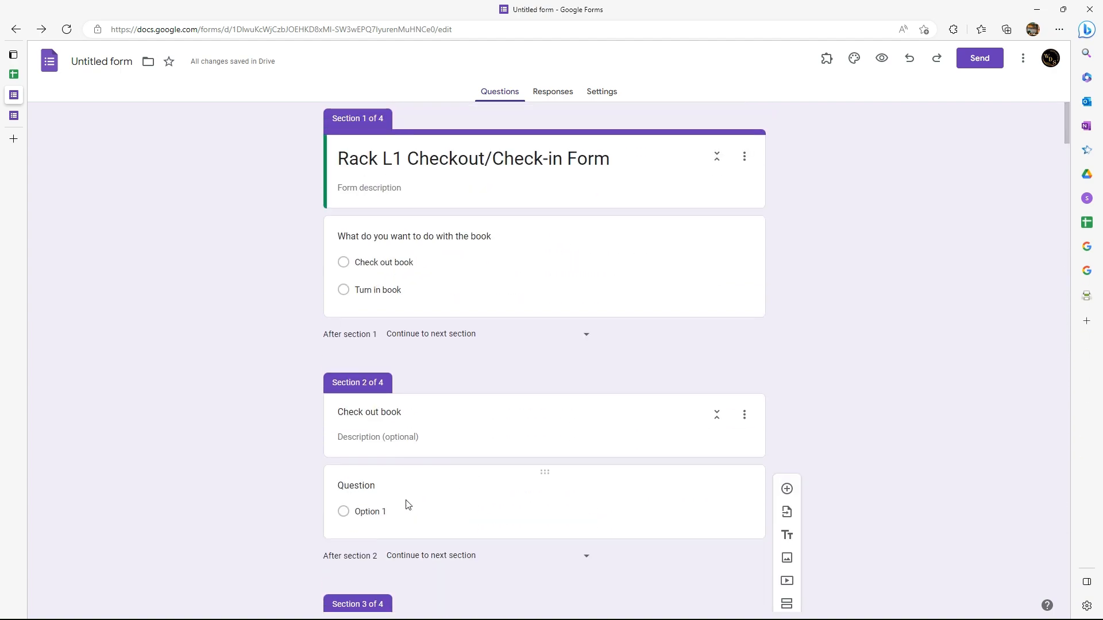
scroll(407, 504, down, 4)
click(579, 307)
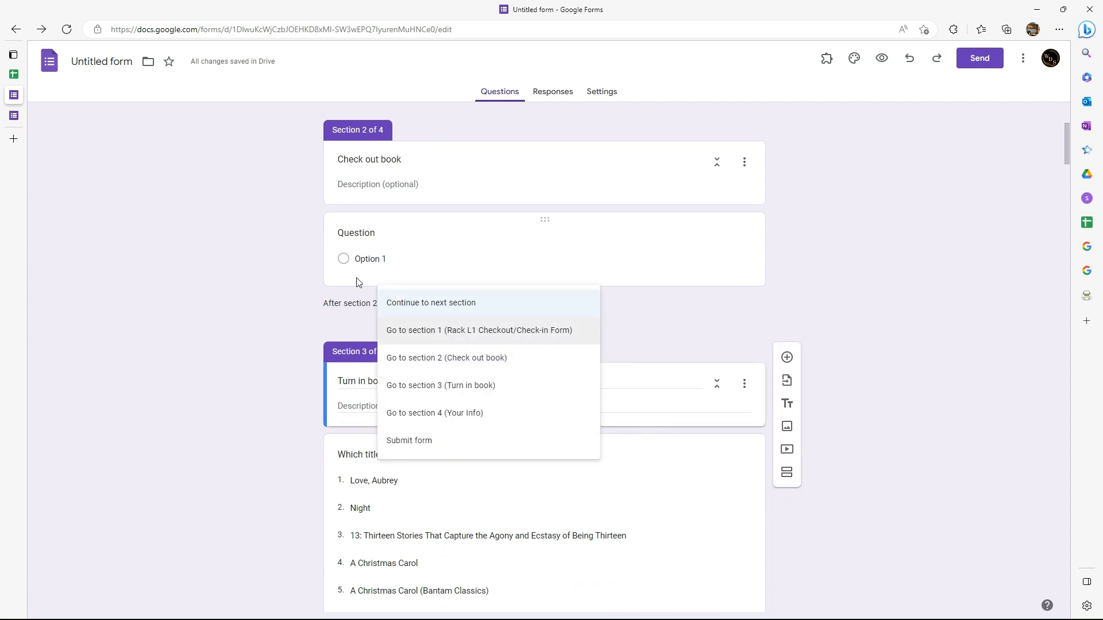
click(453, 414)
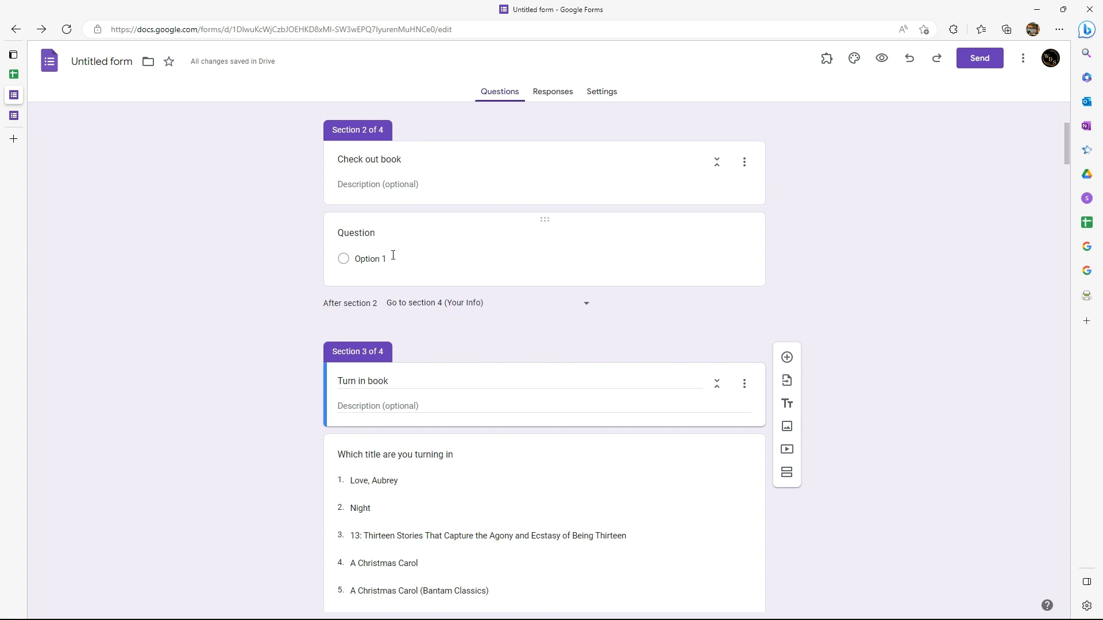
click(380, 233)
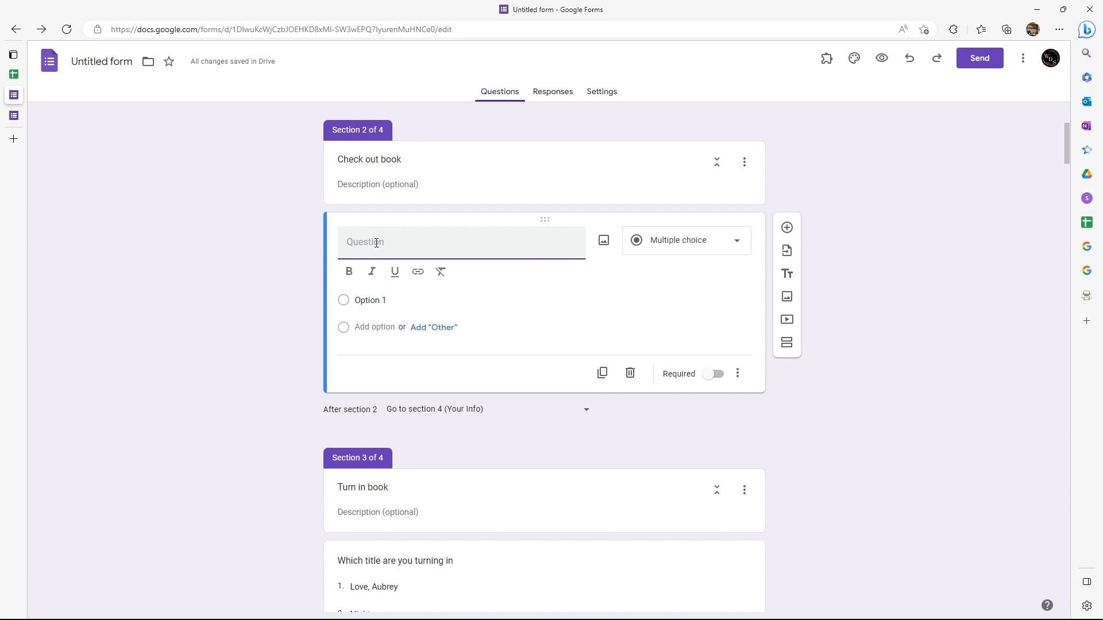
text(Which book are you checking out)
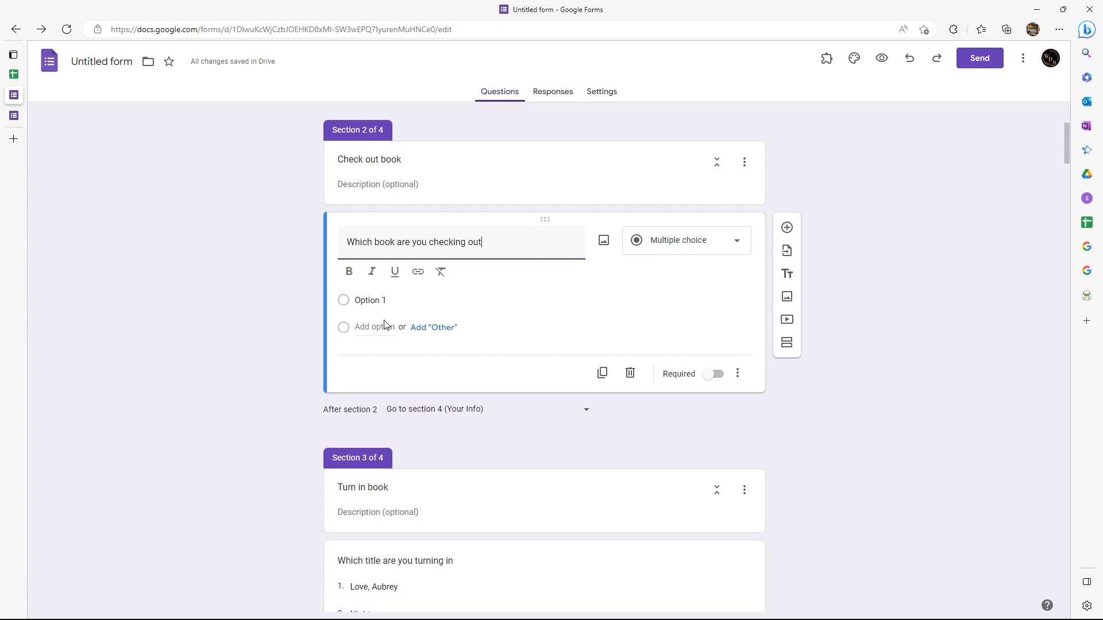
Start the Form Ranger add-on for this form.
click(831, 65)
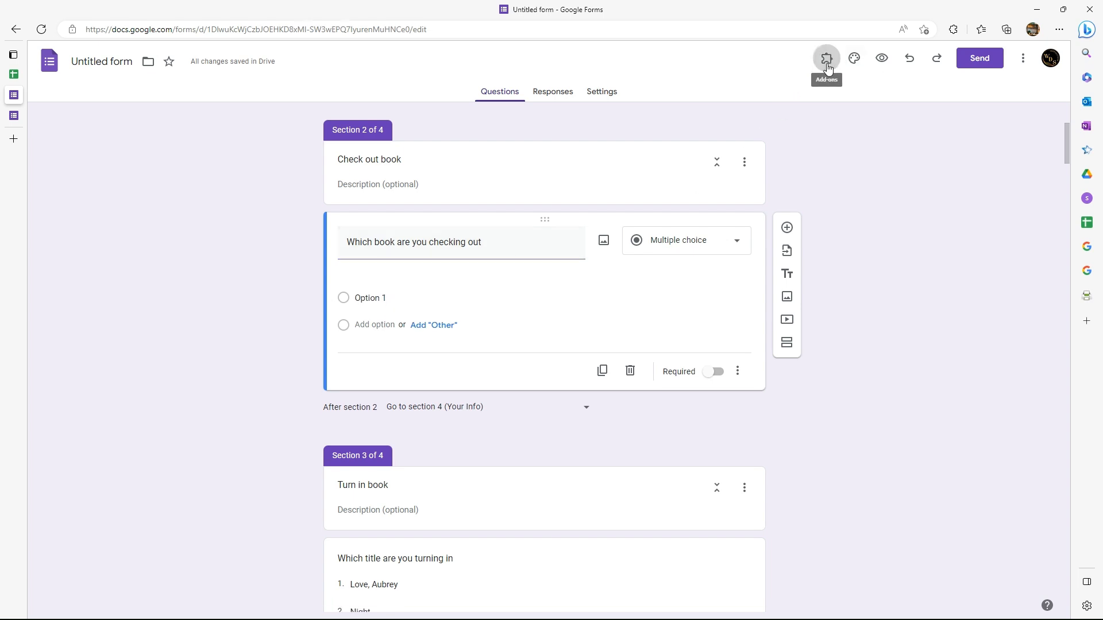
click(844, 91)
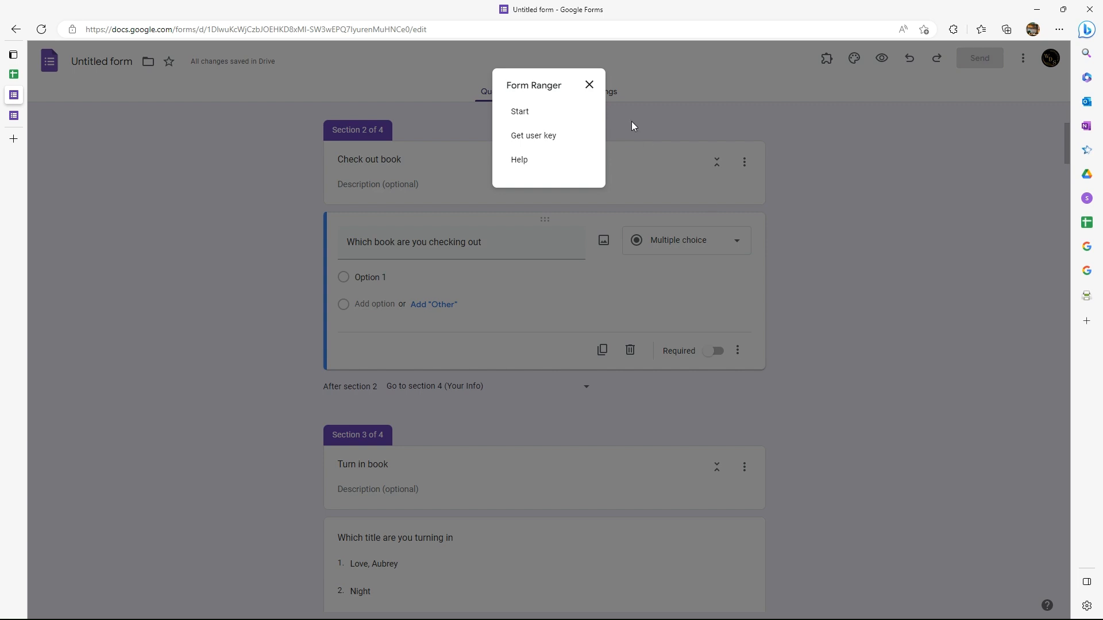
click(520, 112)
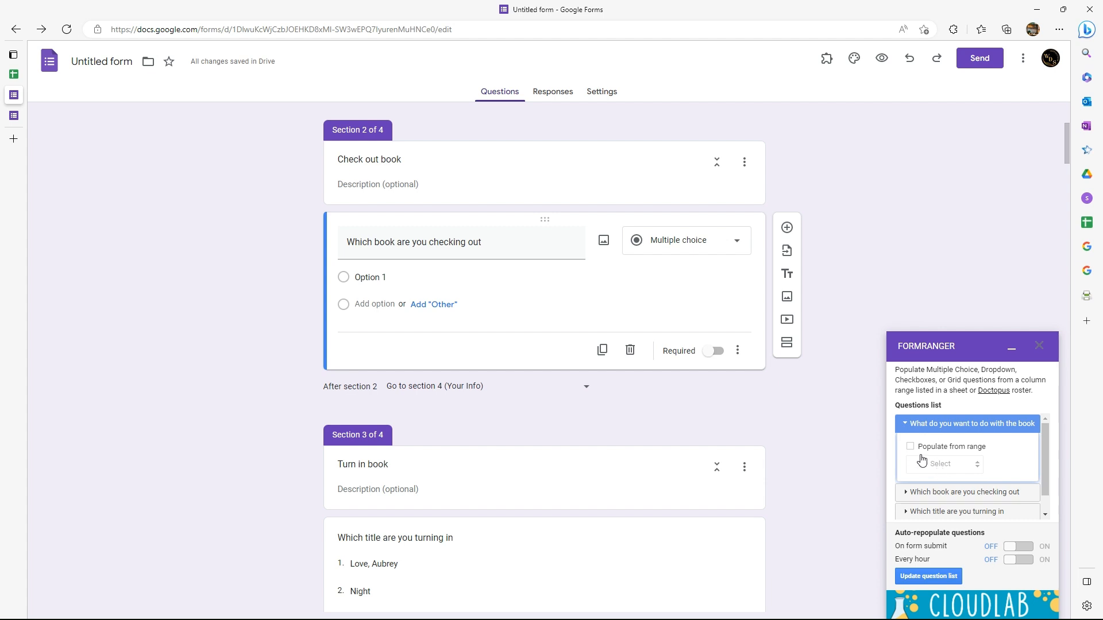
Enable Populate from range in Form Ranger for the question "Which book are you checking out".
scroll(931, 453, down, 1)
scroll(973, 455, down, 1)
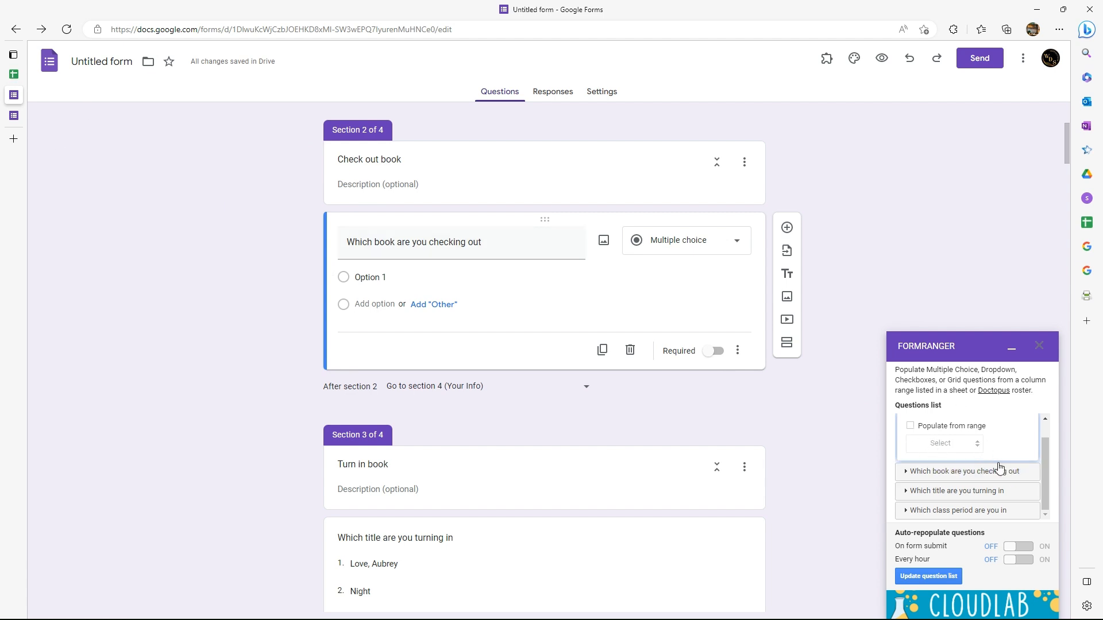
scroll(991, 459, up, 1)
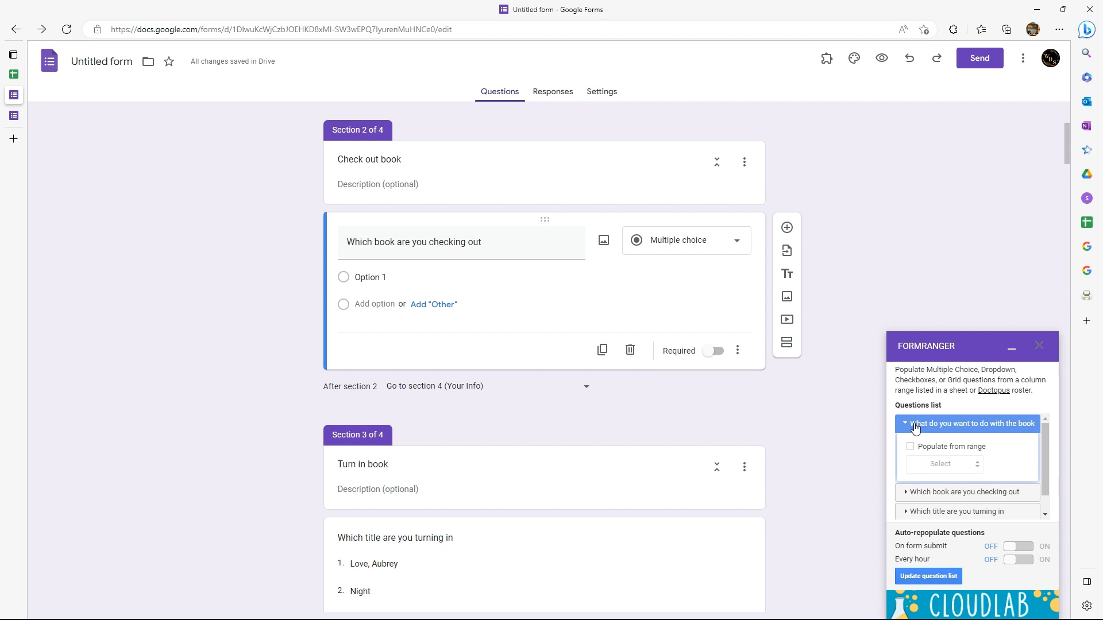
scroll(944, 512, down, 1)
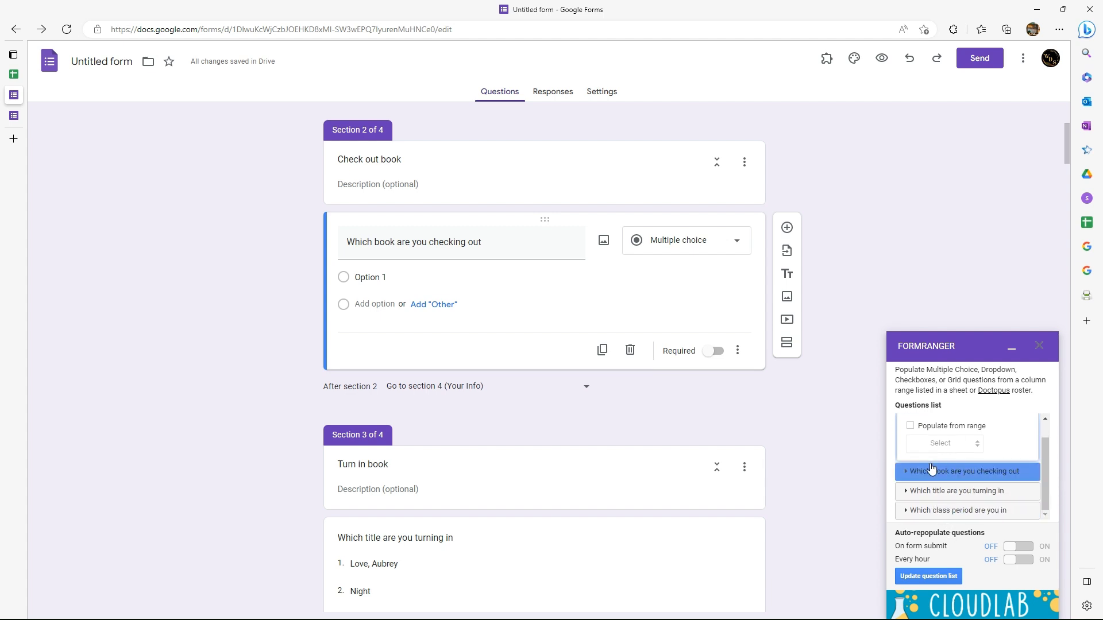
scroll(917, 440, up, 1)
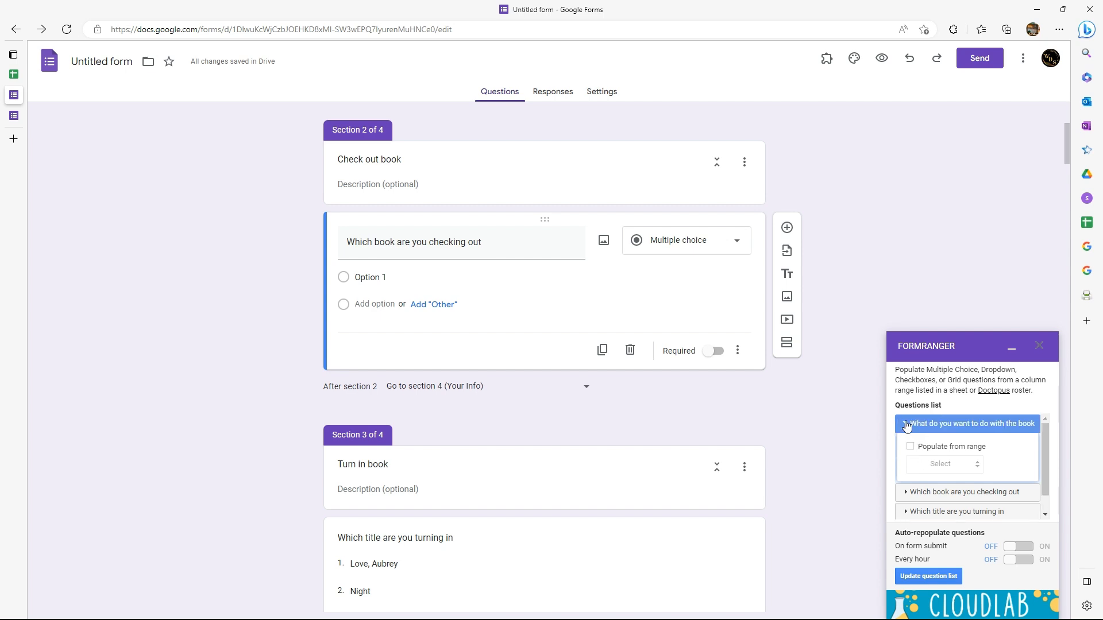
click(908, 425)
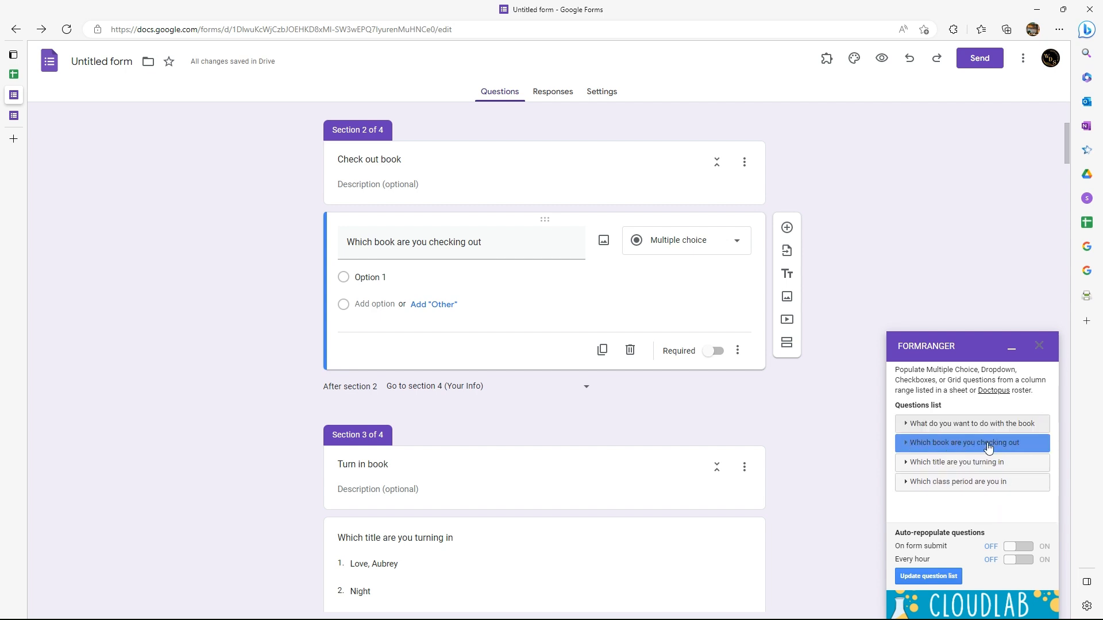
click(941, 451)
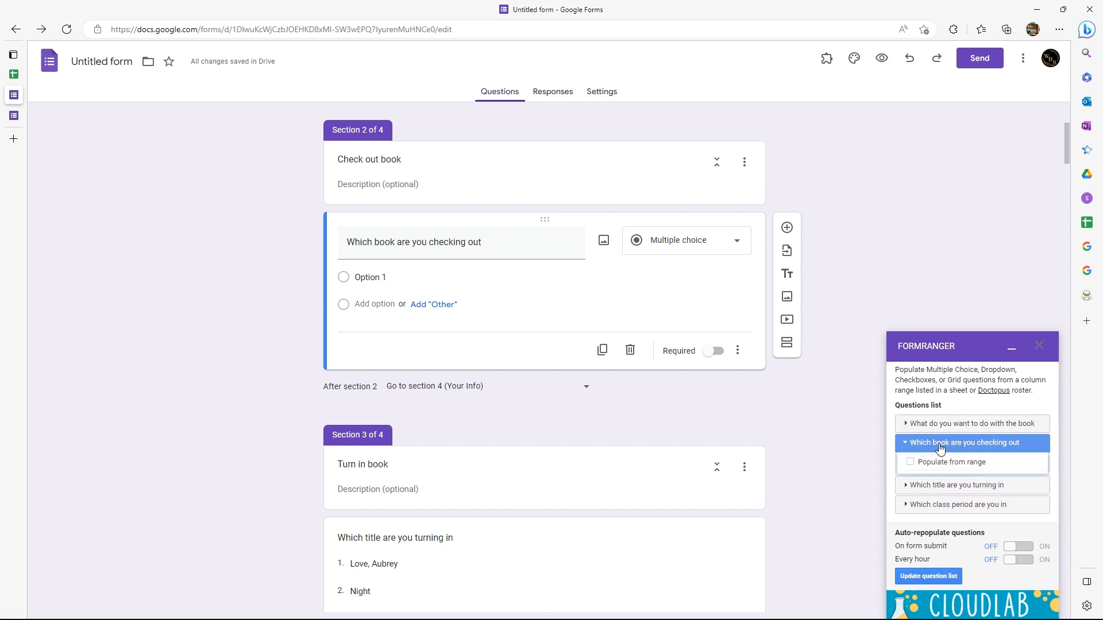
click(911, 466)
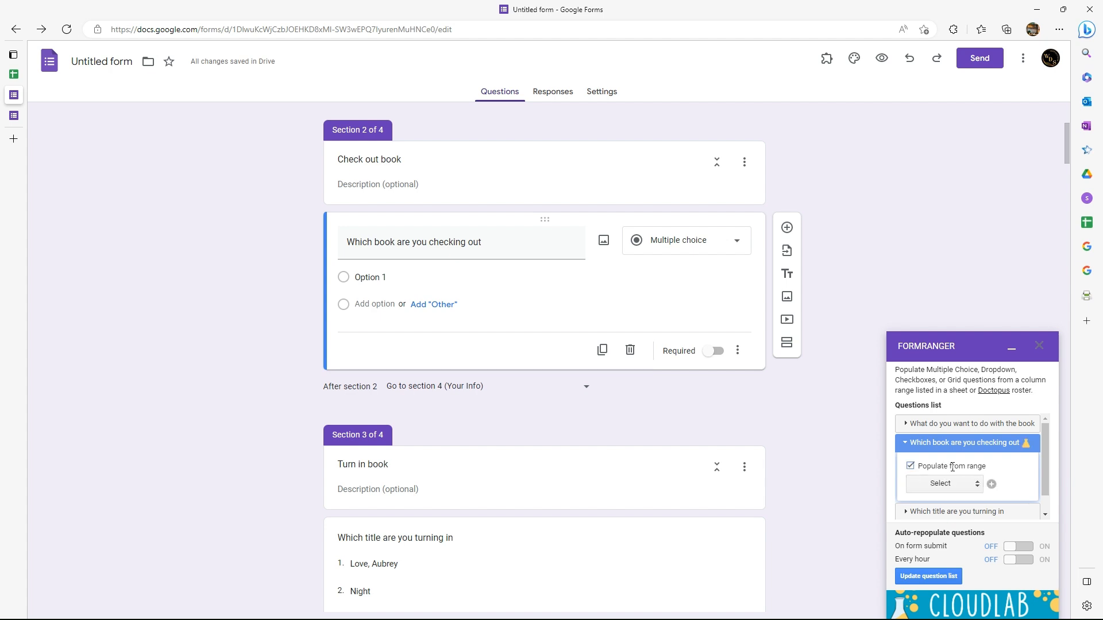
Begin a new range for the checkout question, using the V1.1 library spreadsheet as its source.
click(992, 486)
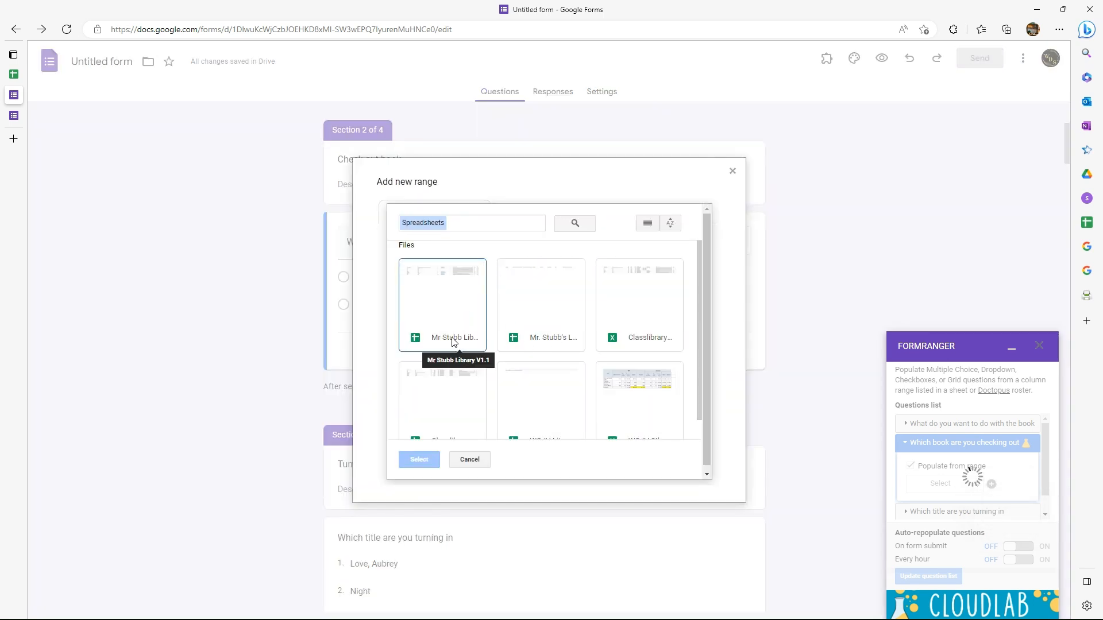
click(454, 340)
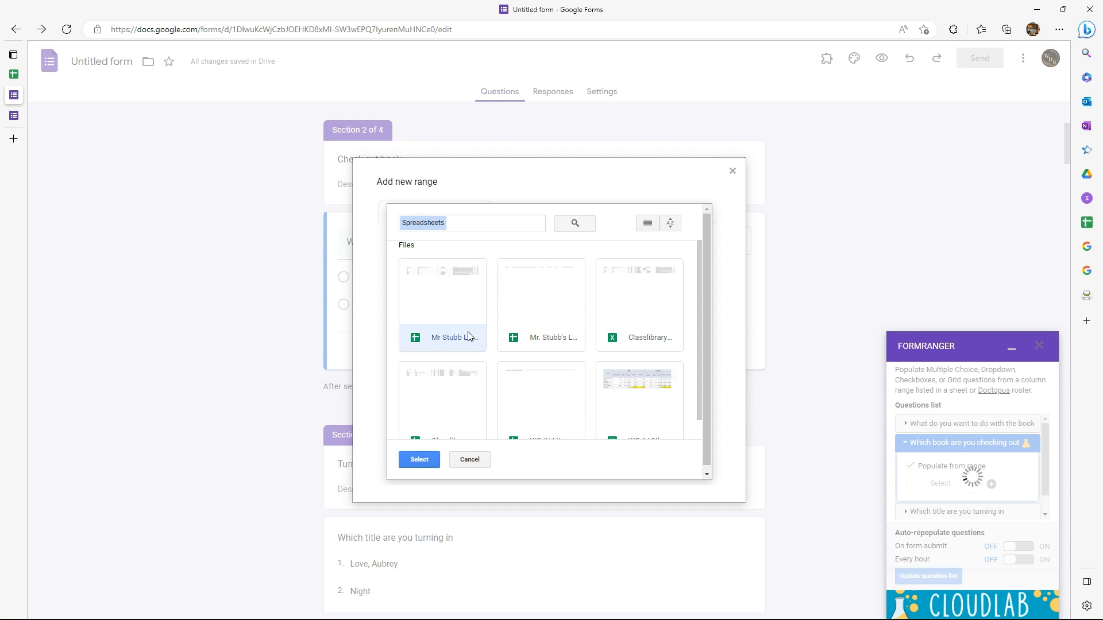
double_click(456, 339)
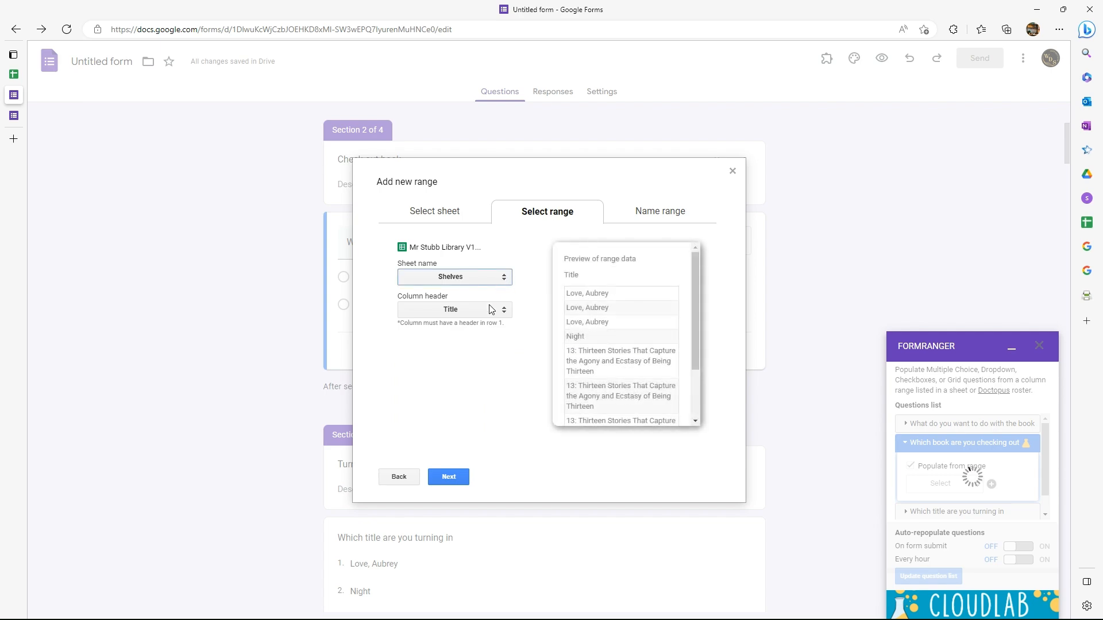
Check the Basic Info headers in the library spreadsheet and source the new range from that sheet's Available Title column.
click(12, 77)
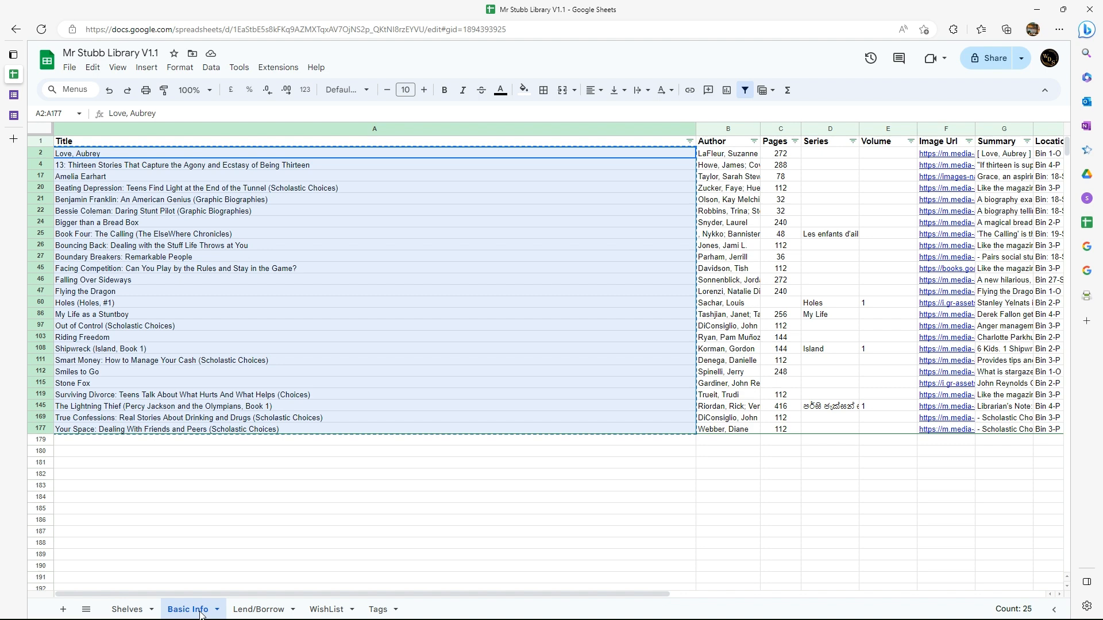
scroll(540, 423, right, 10)
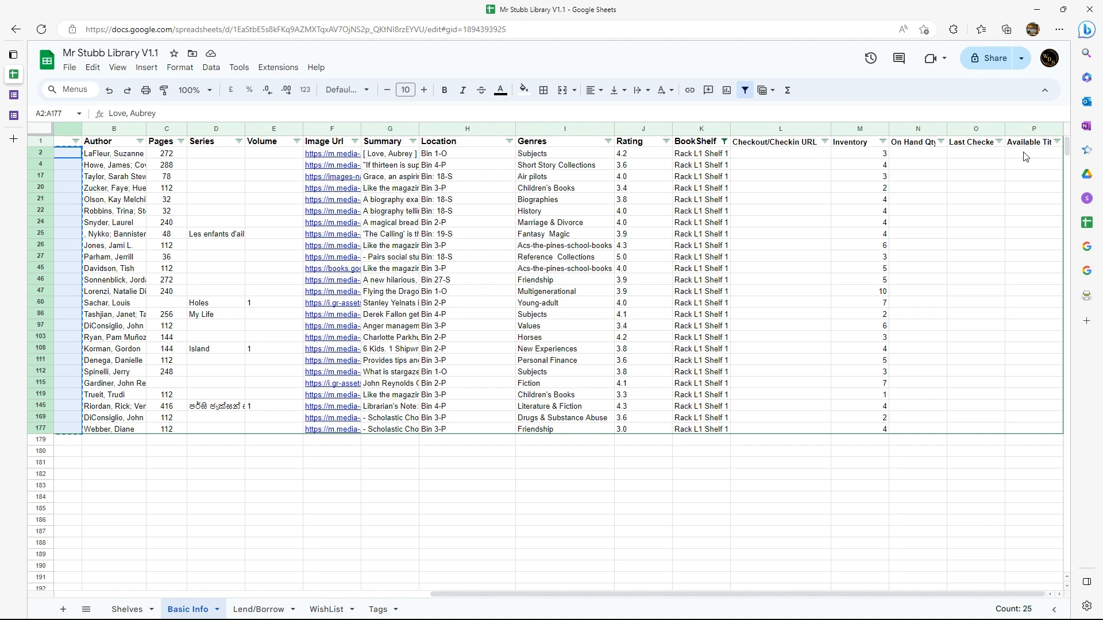
click(12, 95)
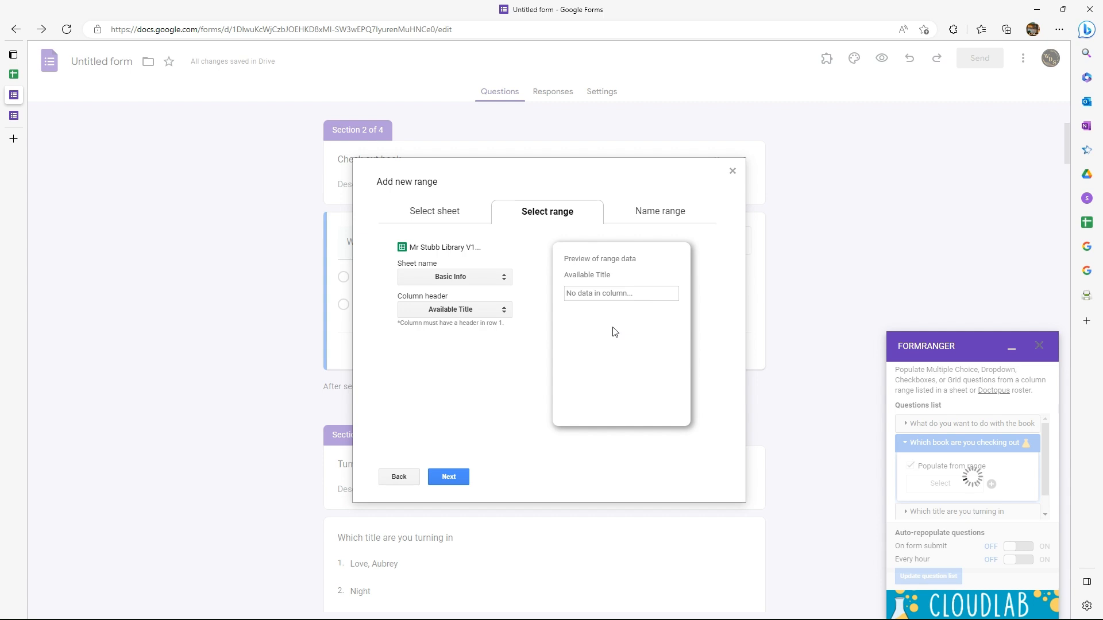
click(450, 480)
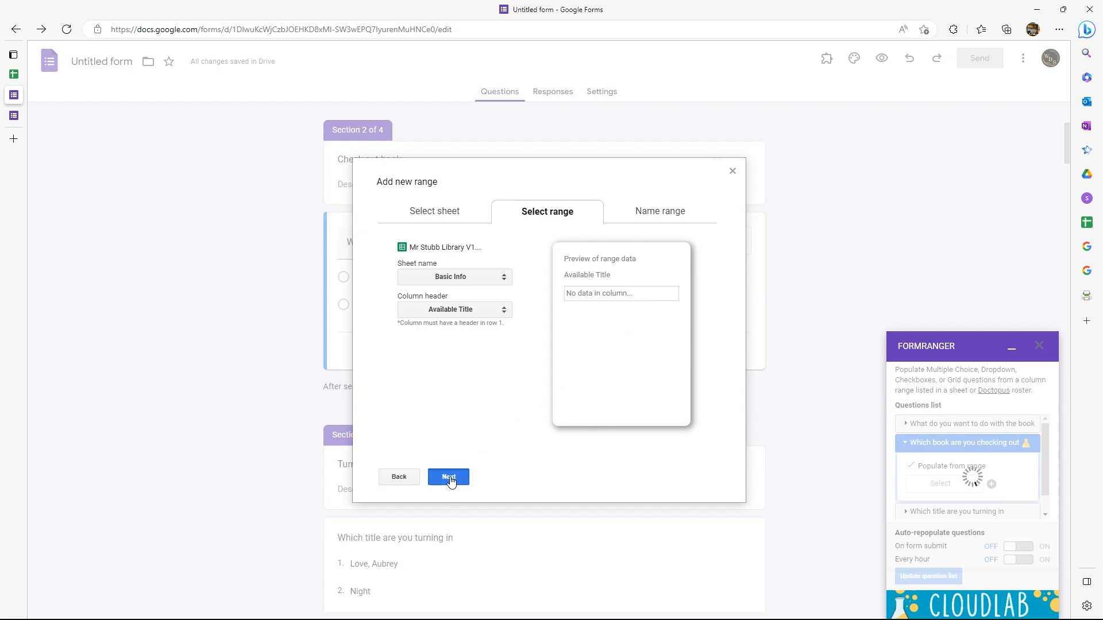
Name the range "Available Titles" and save it to populate the checkout question.
click(415, 326)
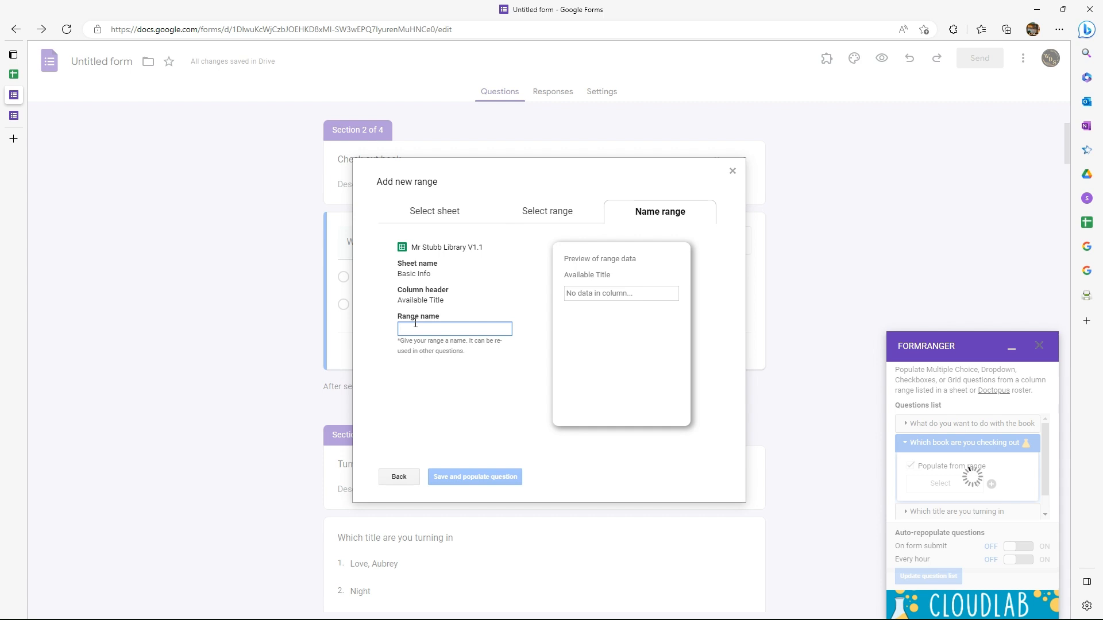
text(Aca)
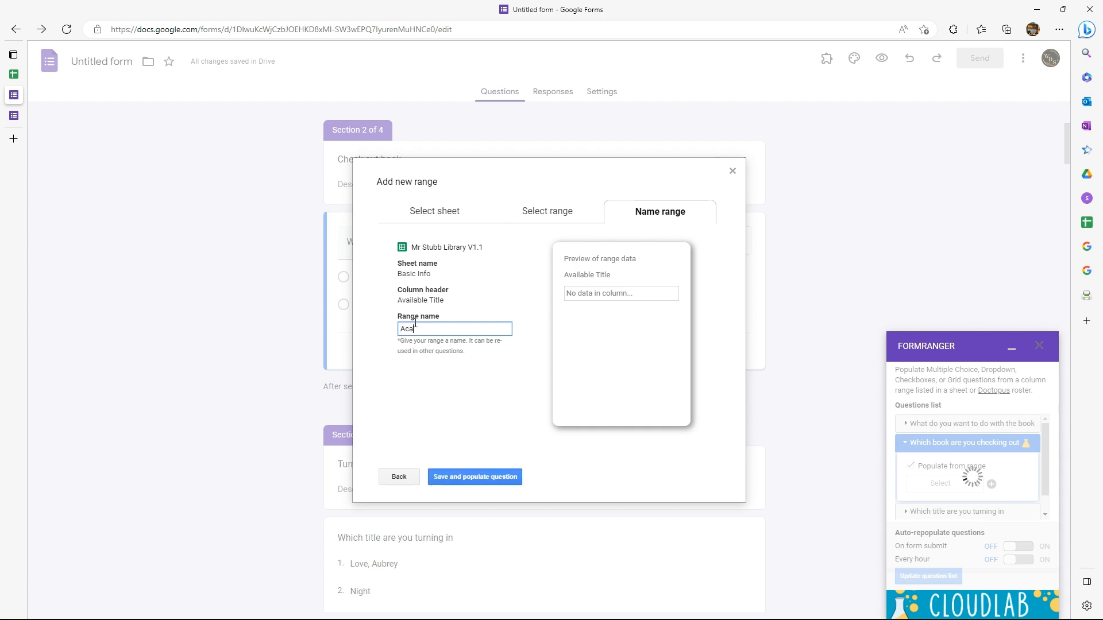
text(valiable Tieles)
click(498, 482)
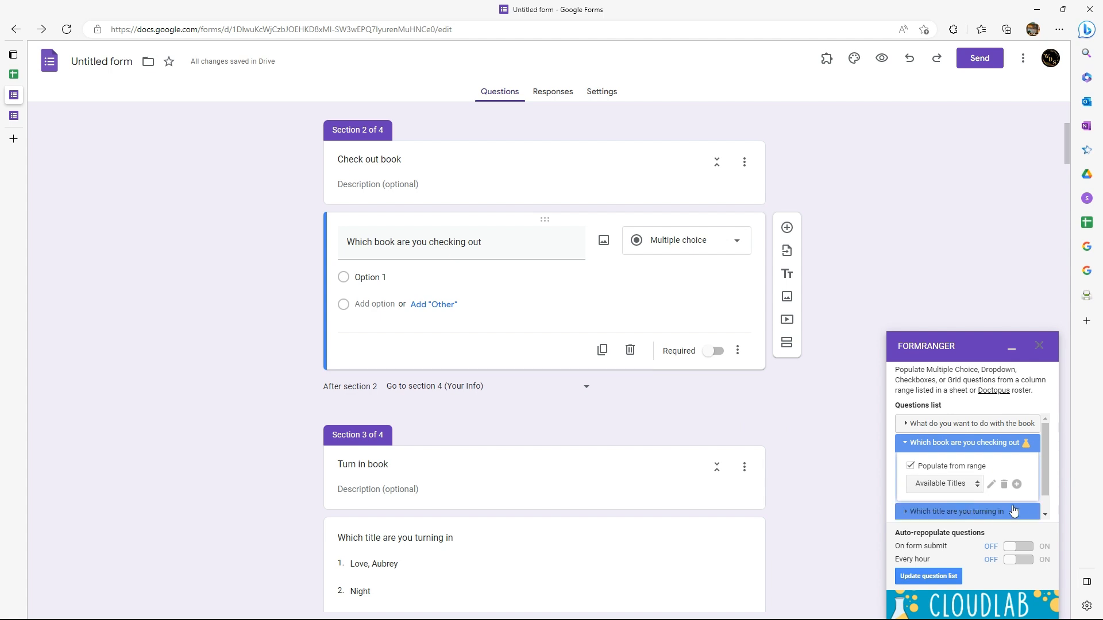
Turn on auto-repopulation of the form questions both on form submit and every hour.
scroll(965, 509, down, 1)
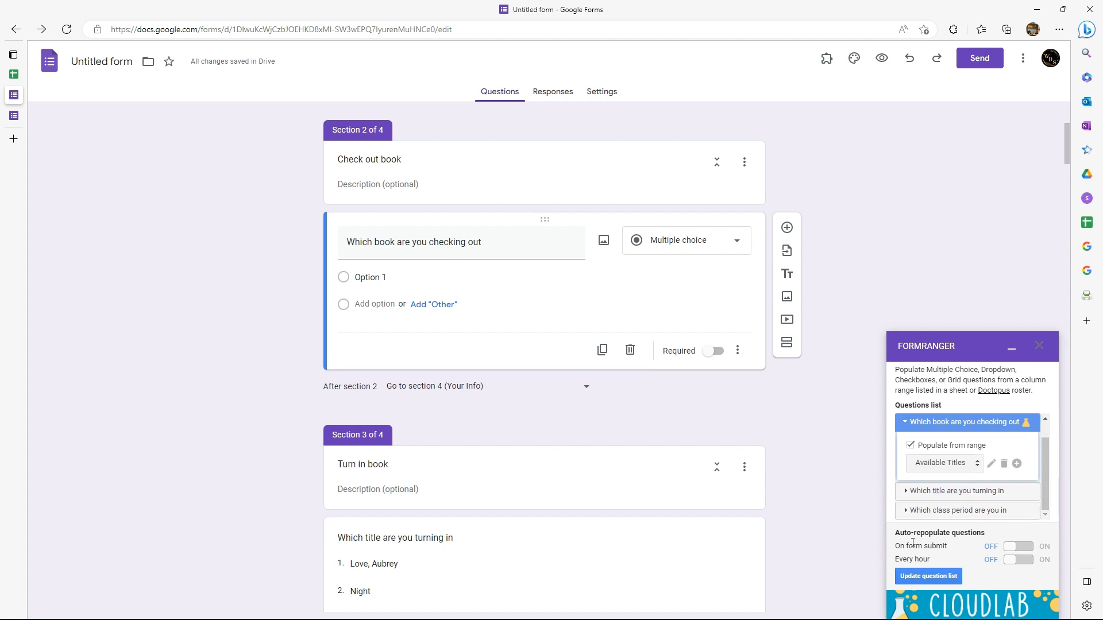
click(1021, 547)
click(1015, 561)
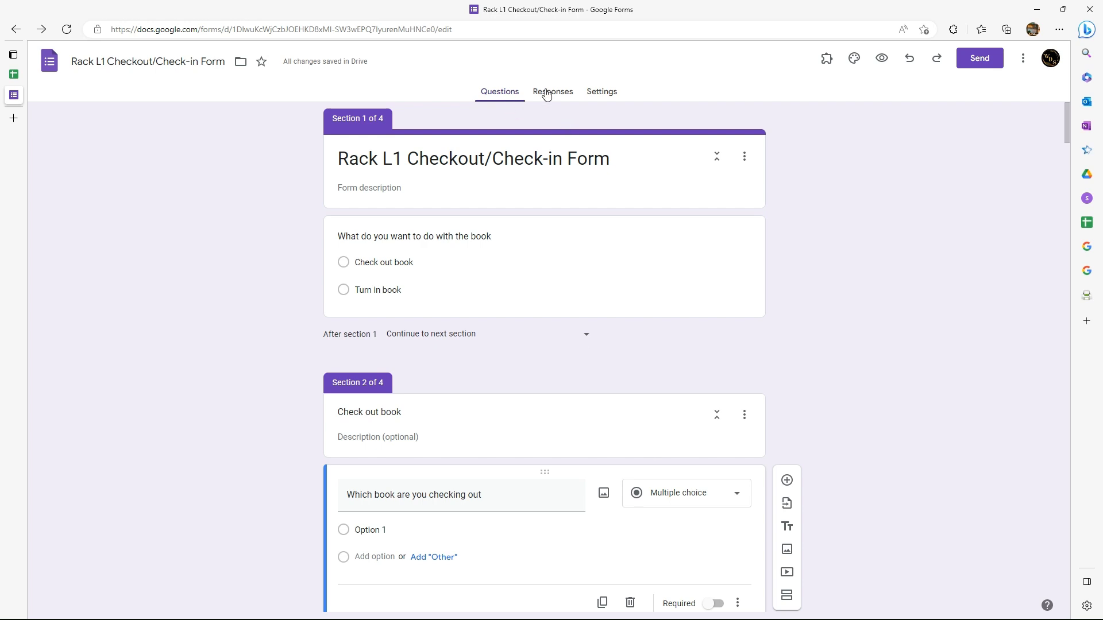
Link the form's responses to the existing V1.1 library spreadsheet.
click(608, 96)
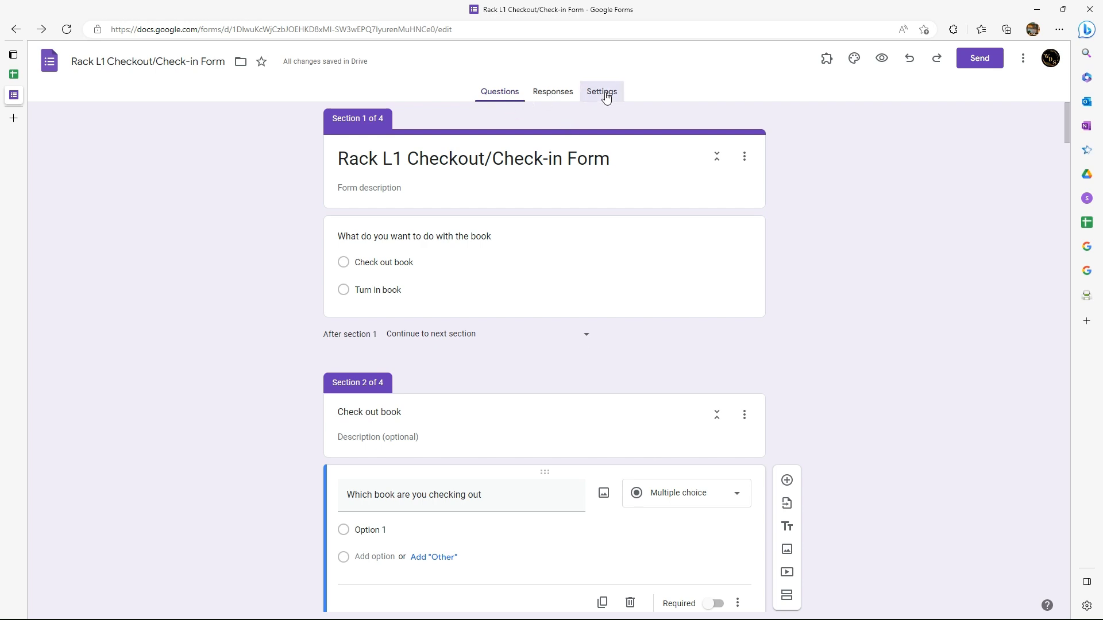
click(539, 93)
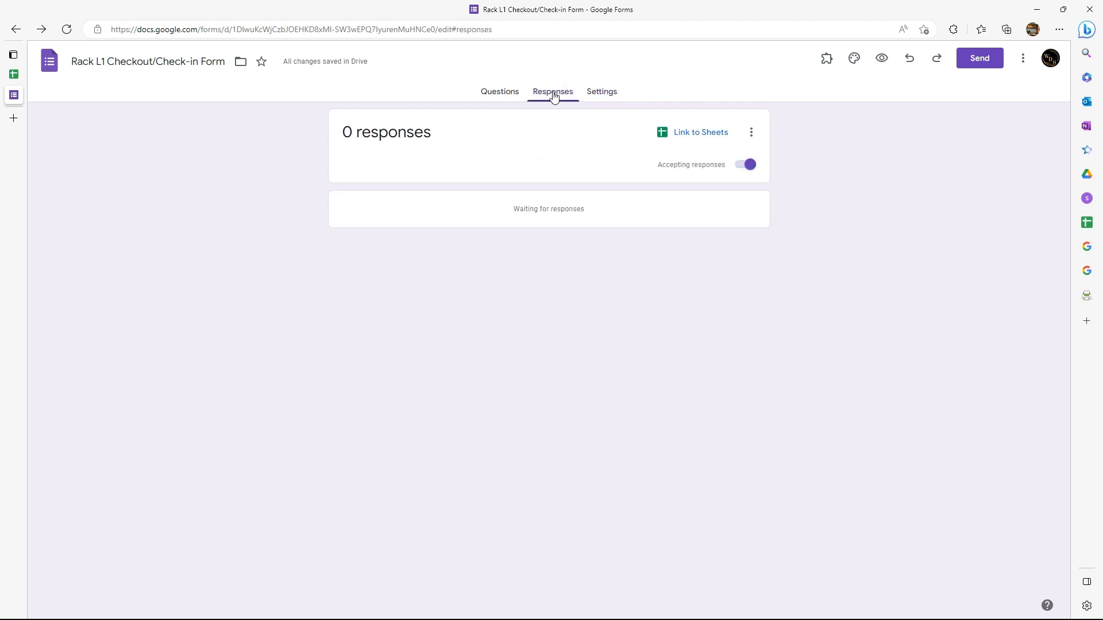
click(698, 139)
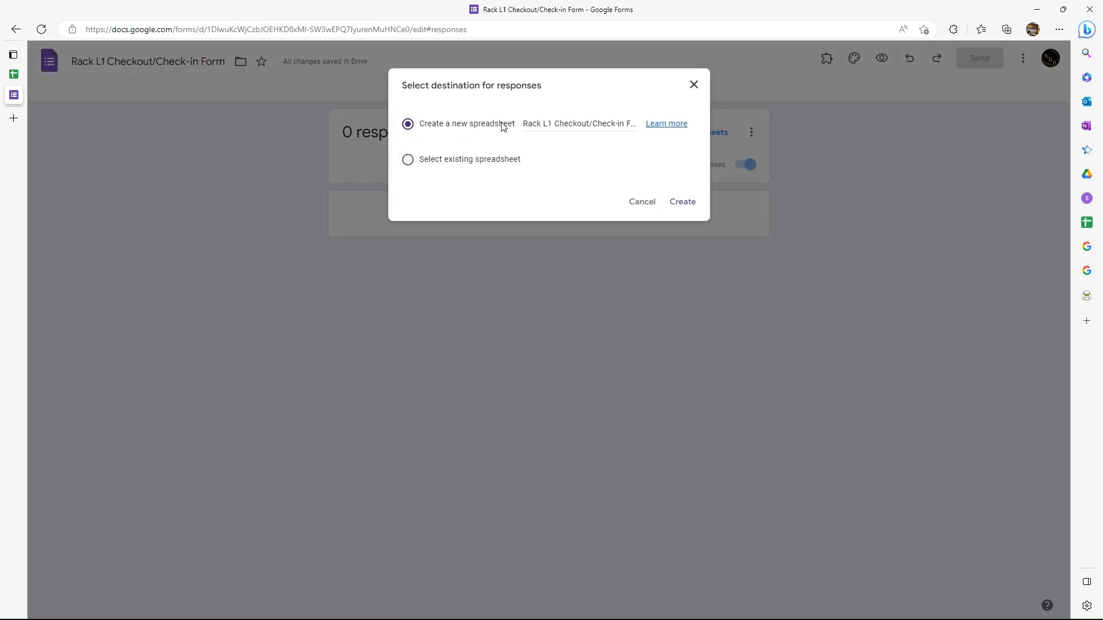
click(408, 162)
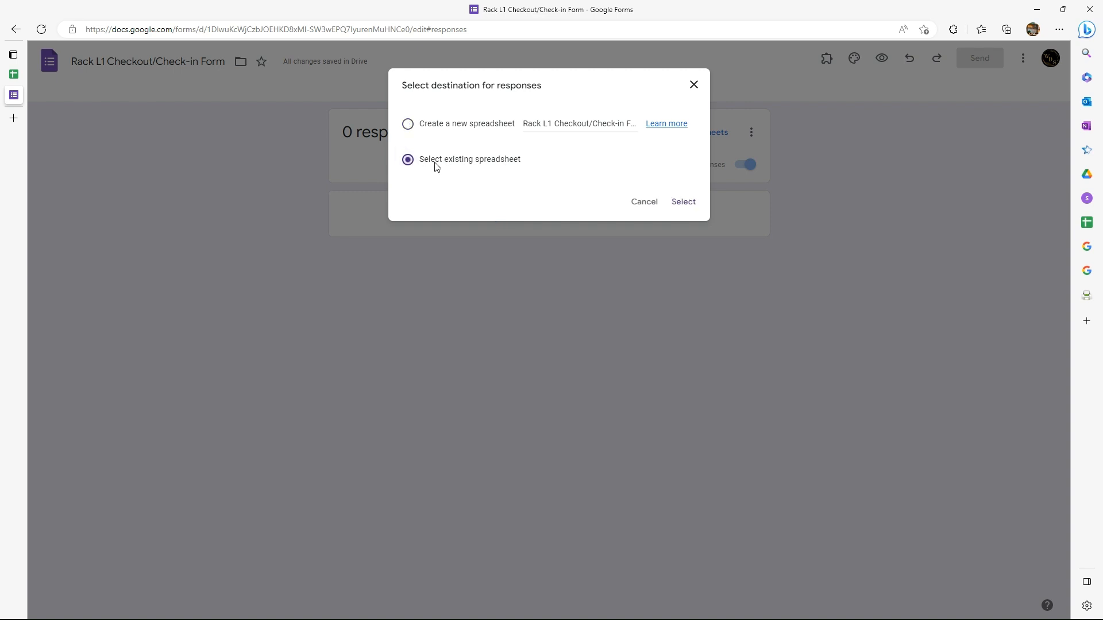
click(683, 204)
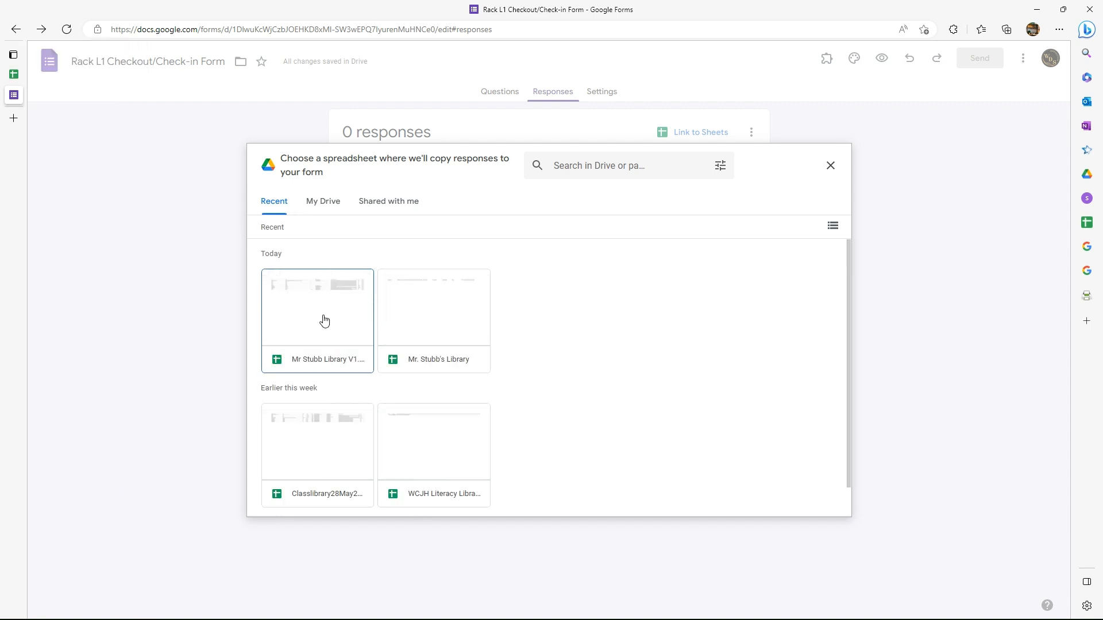
click(325, 320)
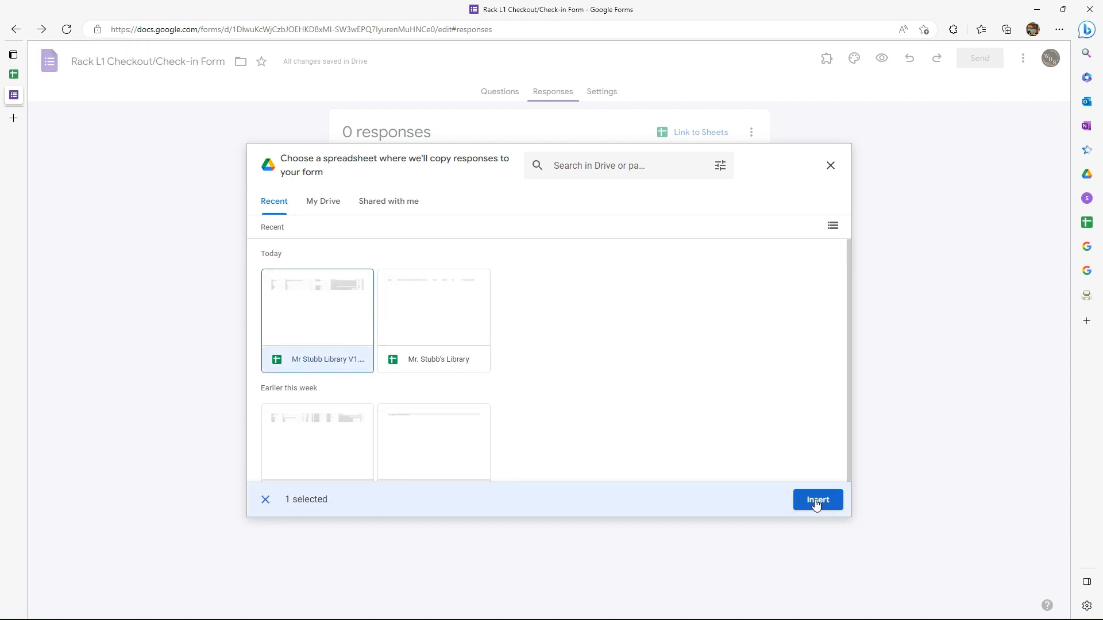
click(819, 501)
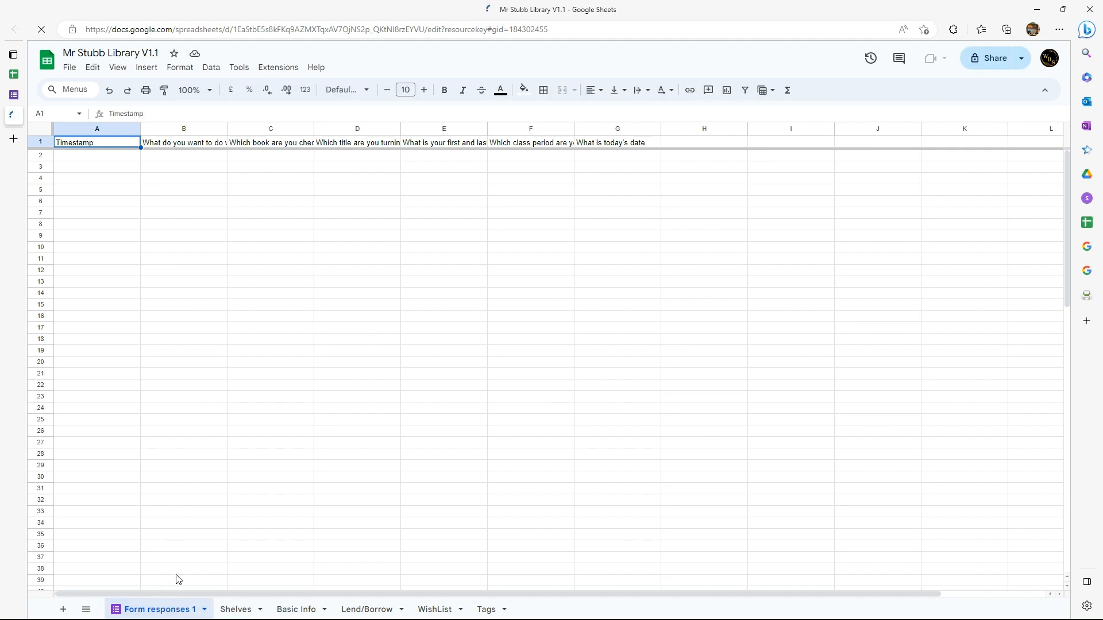
Rename the form responses sheet in the library spreadsheet as "Rack L1".
right_click(155, 608)
mouse_move(134, 426)
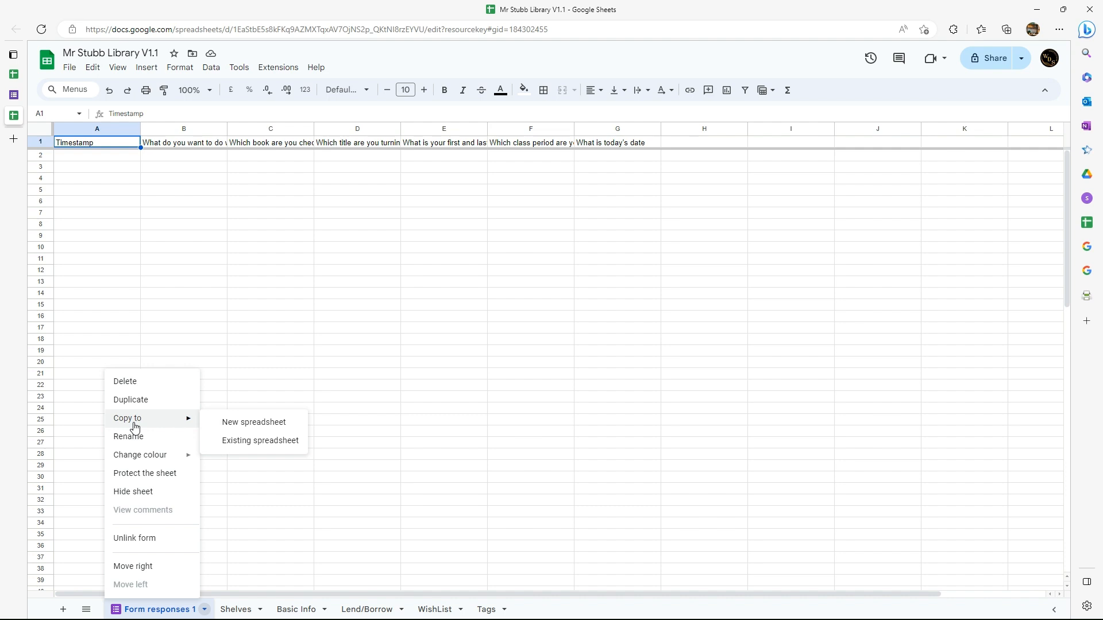
click(135, 437)
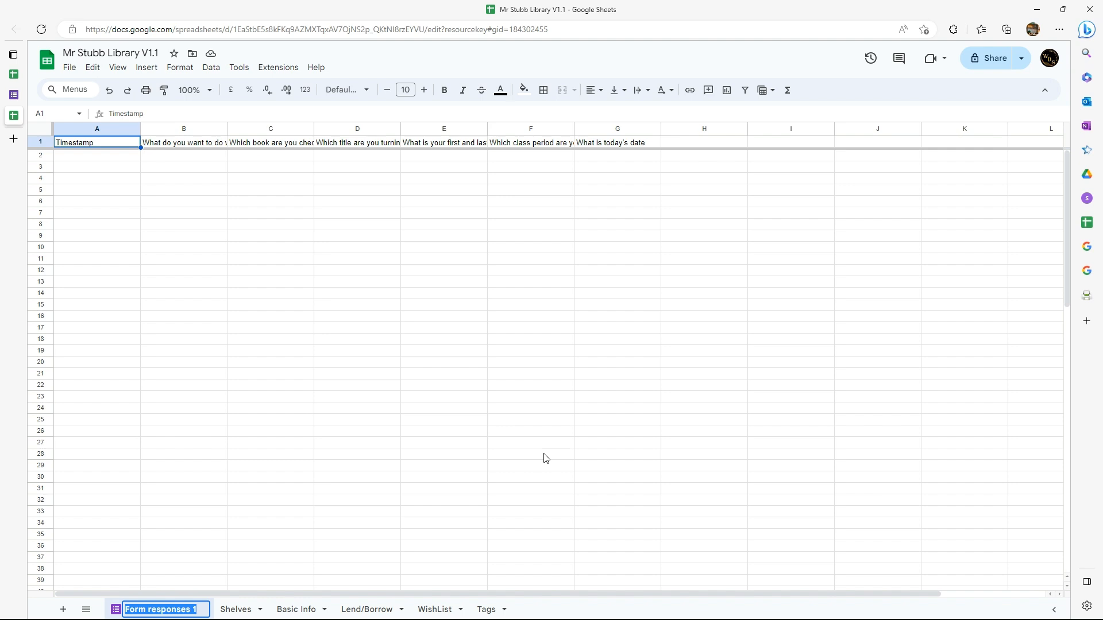
text(Ra)
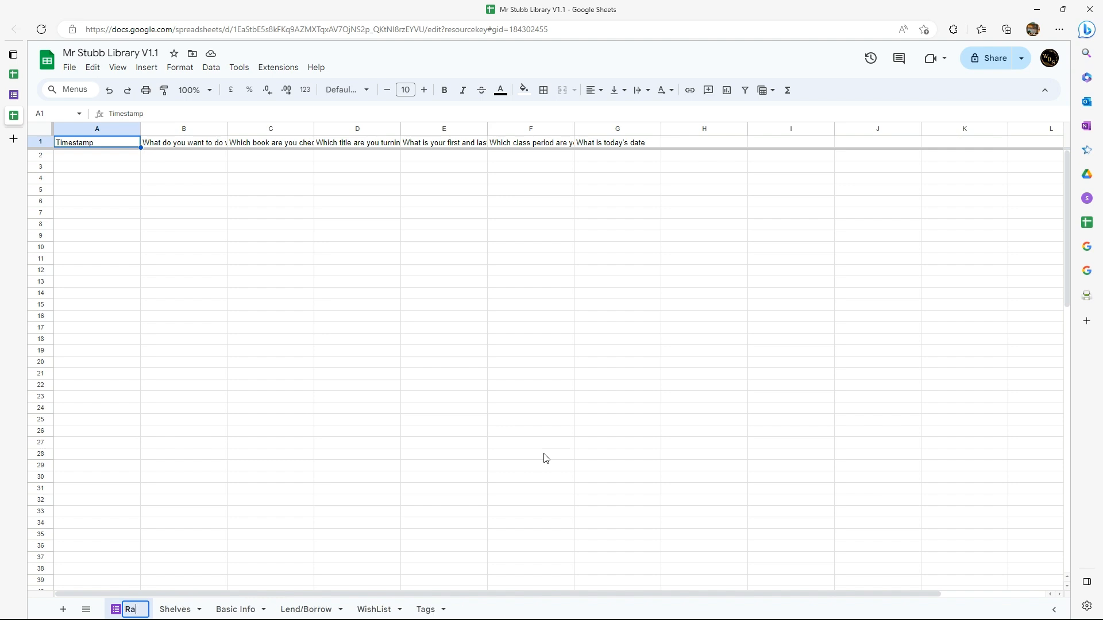
text(ck L1)
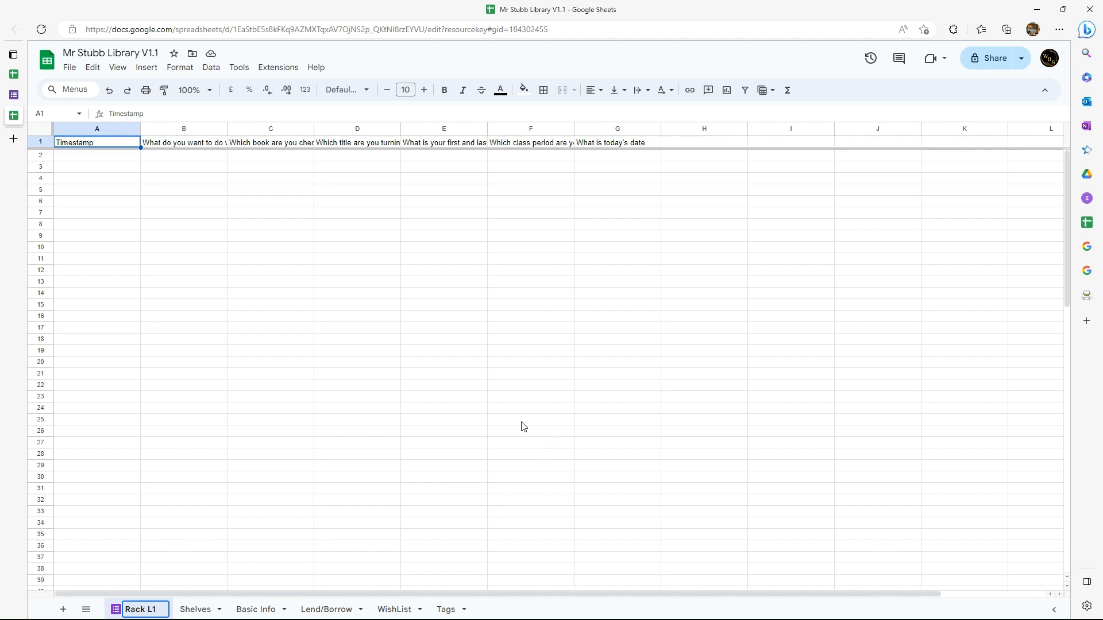
click(278, 400)
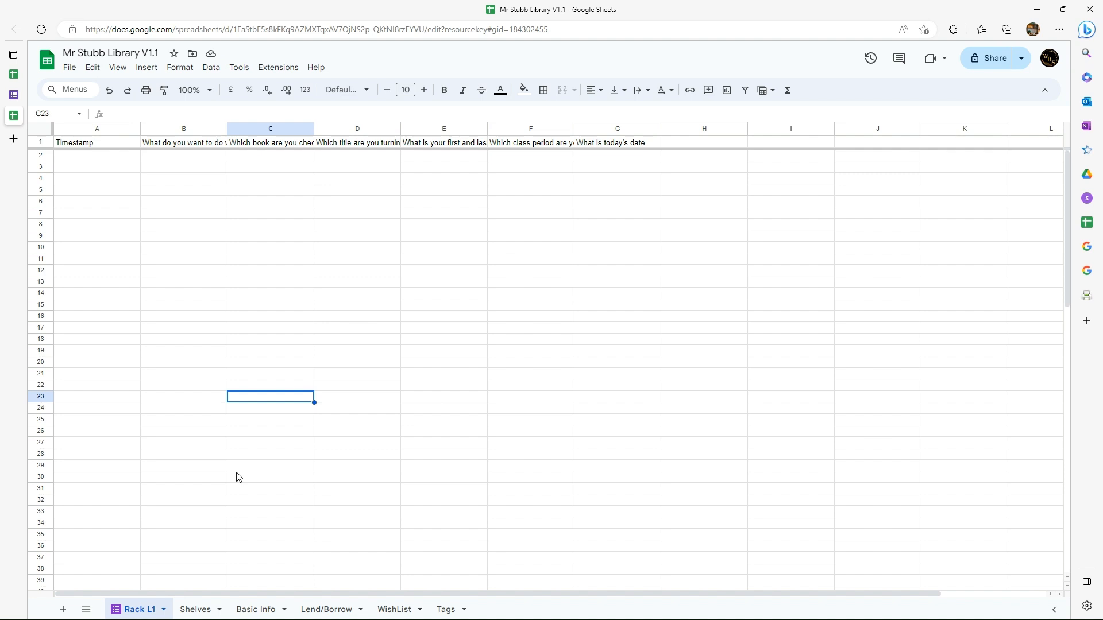
Fit all column widths on the Rack L1 sheet to their header text.
click(40, 129)
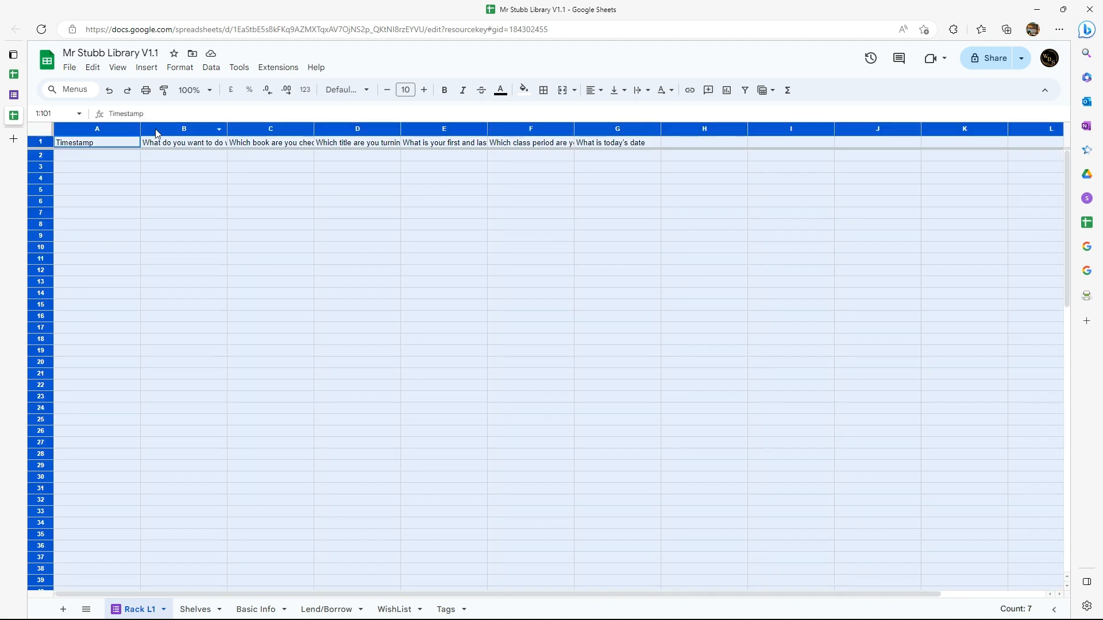
double_click(141, 129)
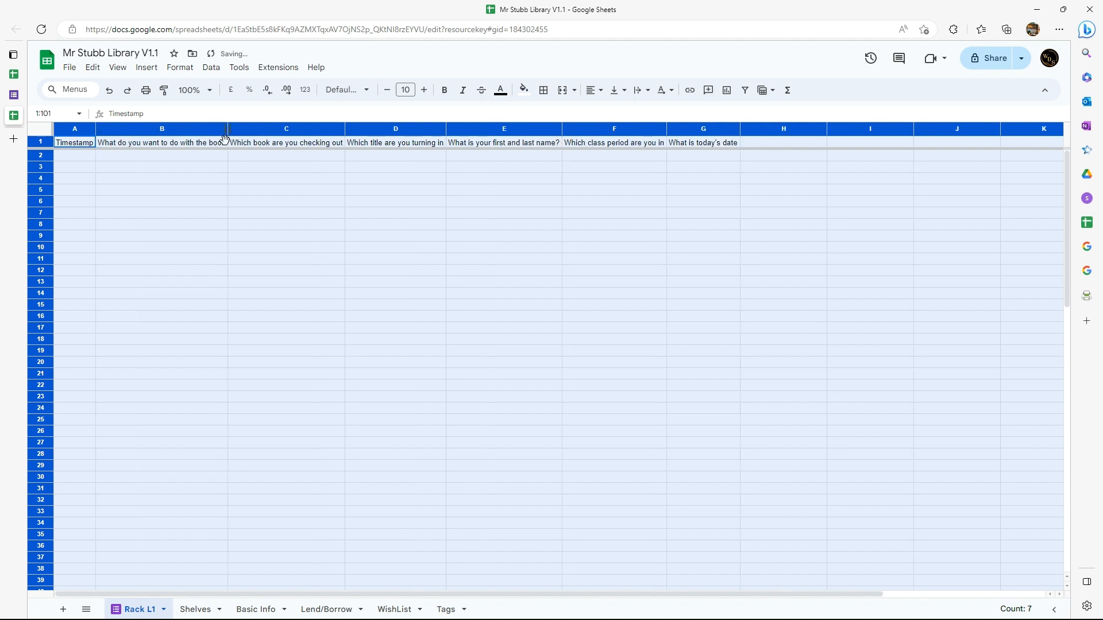